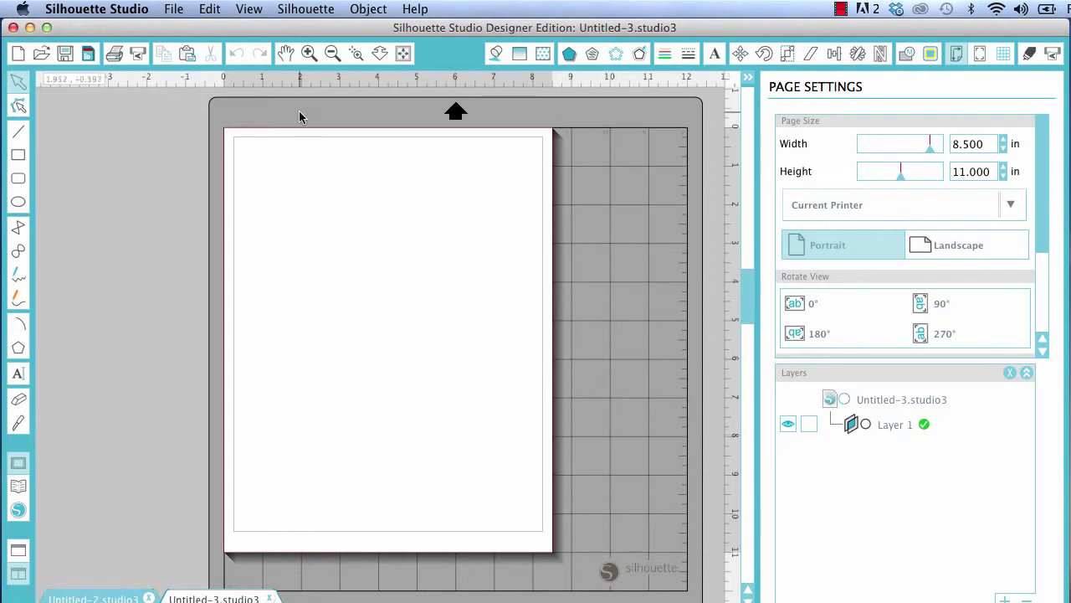
# Step: Open the Silhouette Studio application menu in the macOS menu bar
pyautogui.click(111, 13)
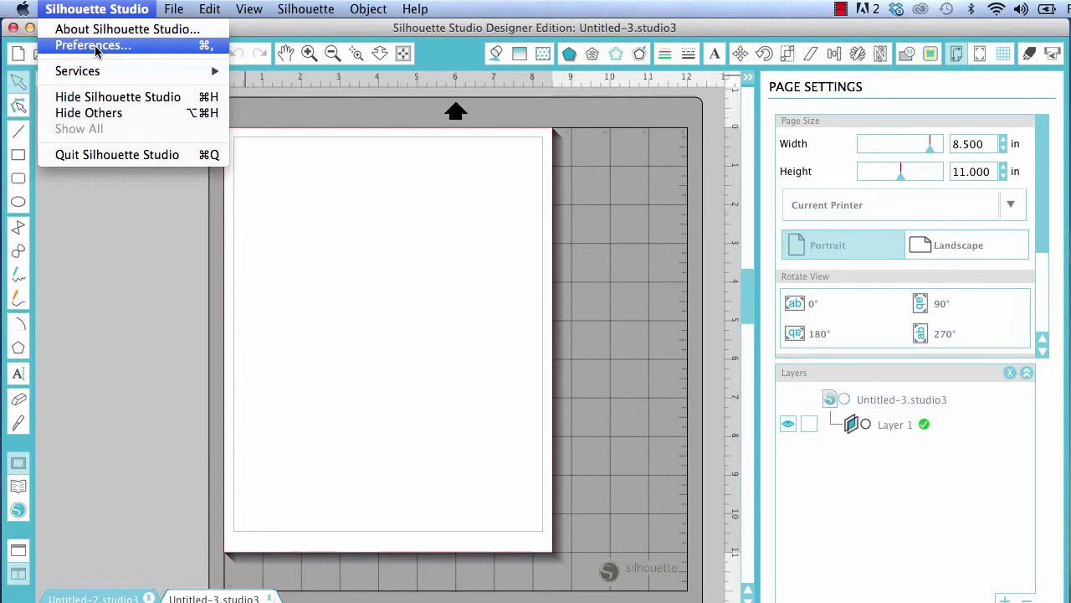
# Step: In Display preferences, keep the draw area background Grey, enlarge Button Size, and apply
pyautogui.click(95, 46)
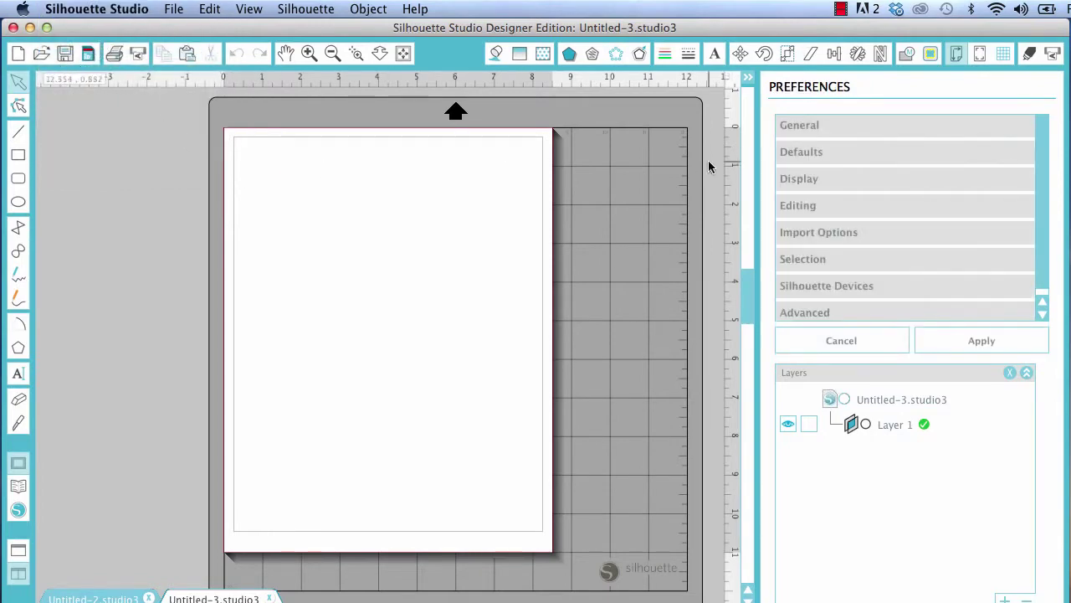
pyautogui.click(796, 179)
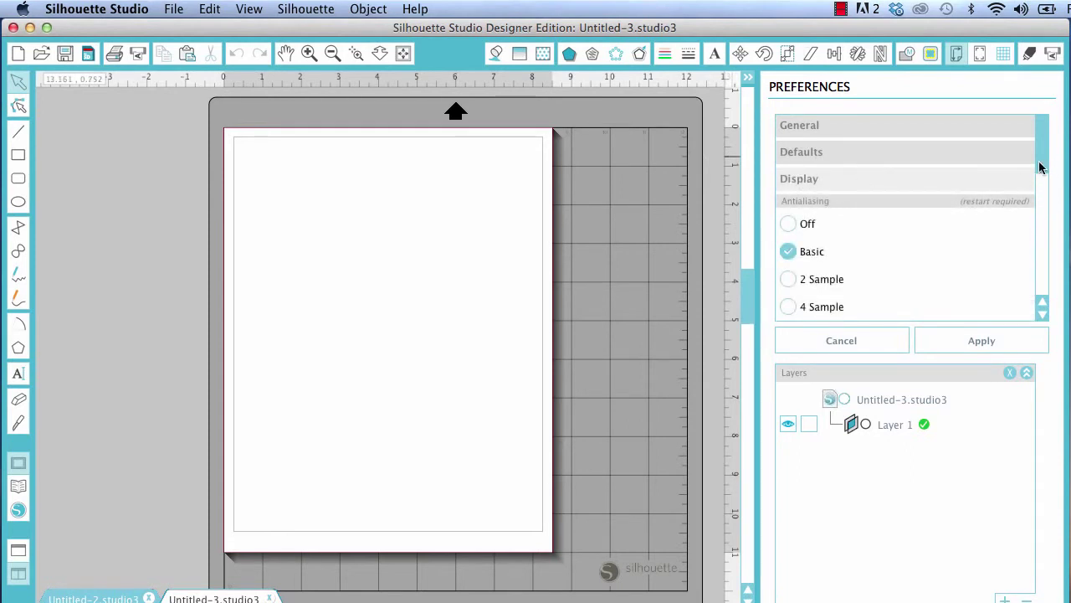
pyautogui.moveTo(1041, 162); pyautogui.dragTo(1047, 250)
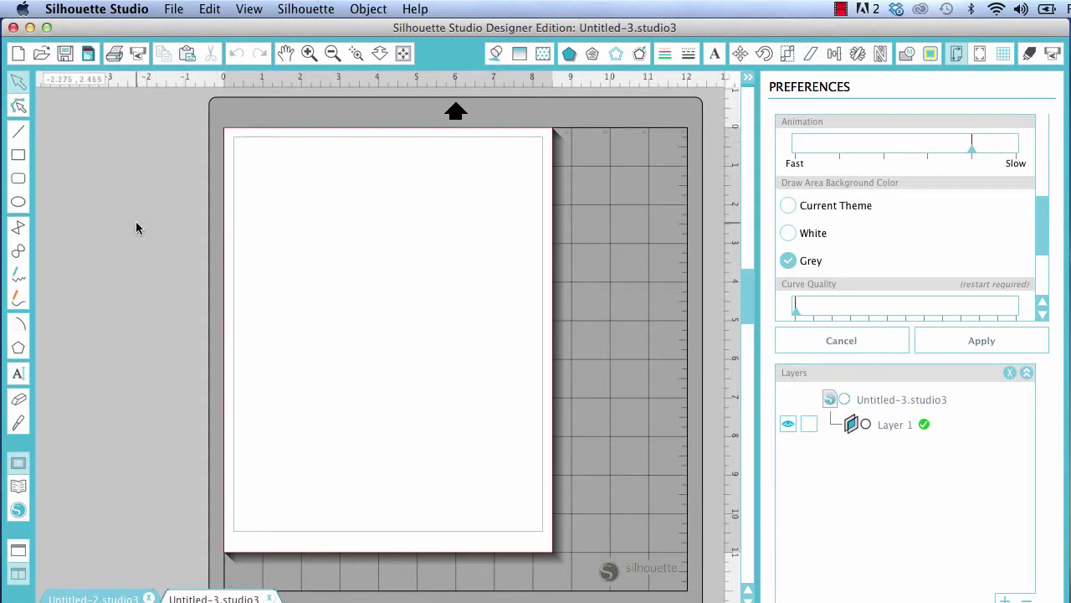
pyautogui.click(787, 205)
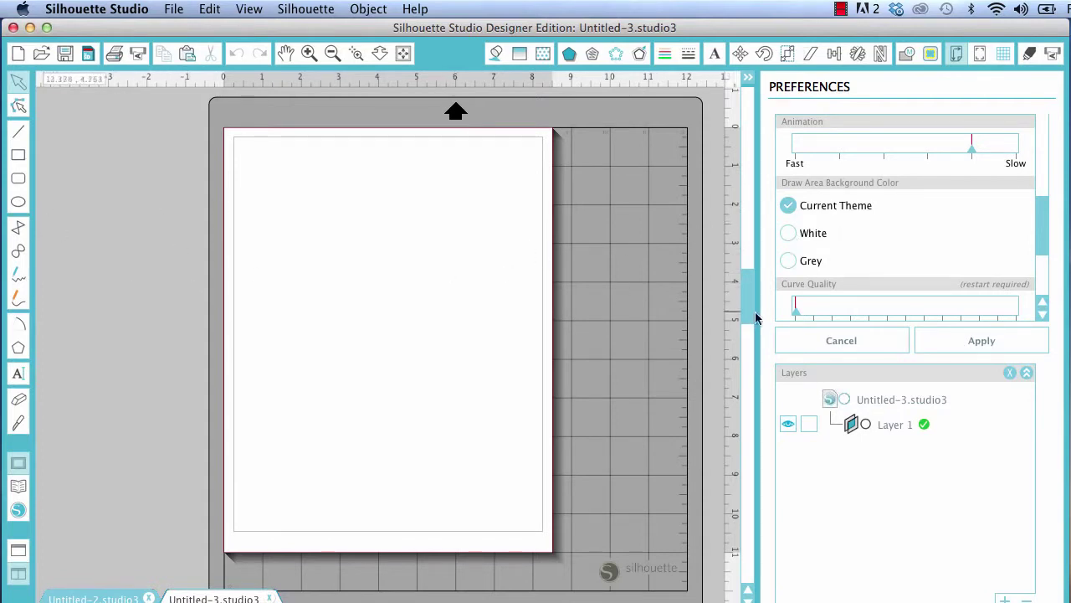
pyautogui.click(790, 260)
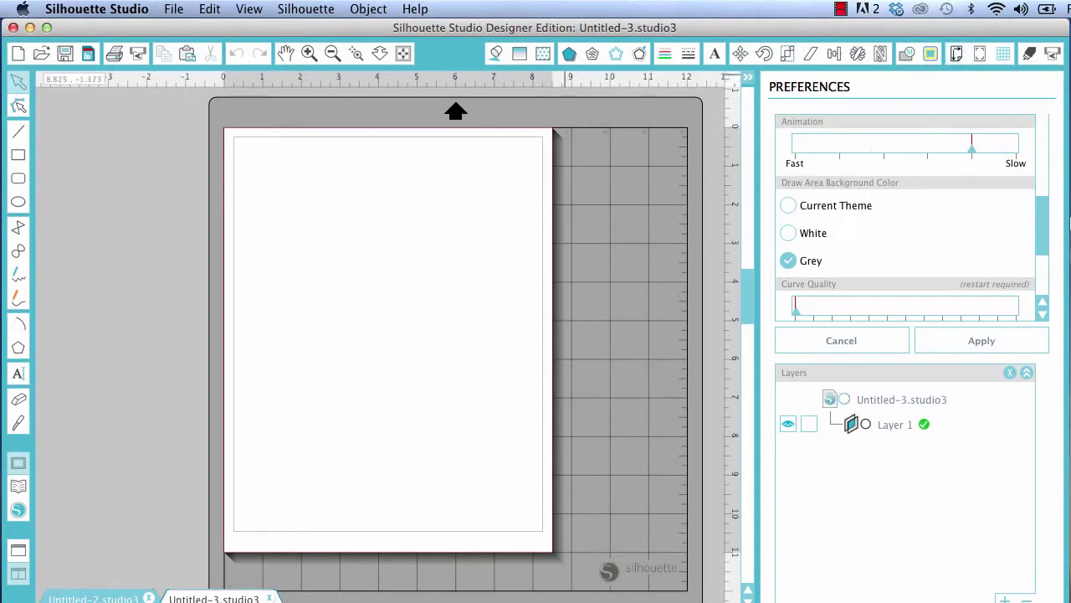
pyautogui.moveTo(1045, 233); pyautogui.dragTo(1047, 106)
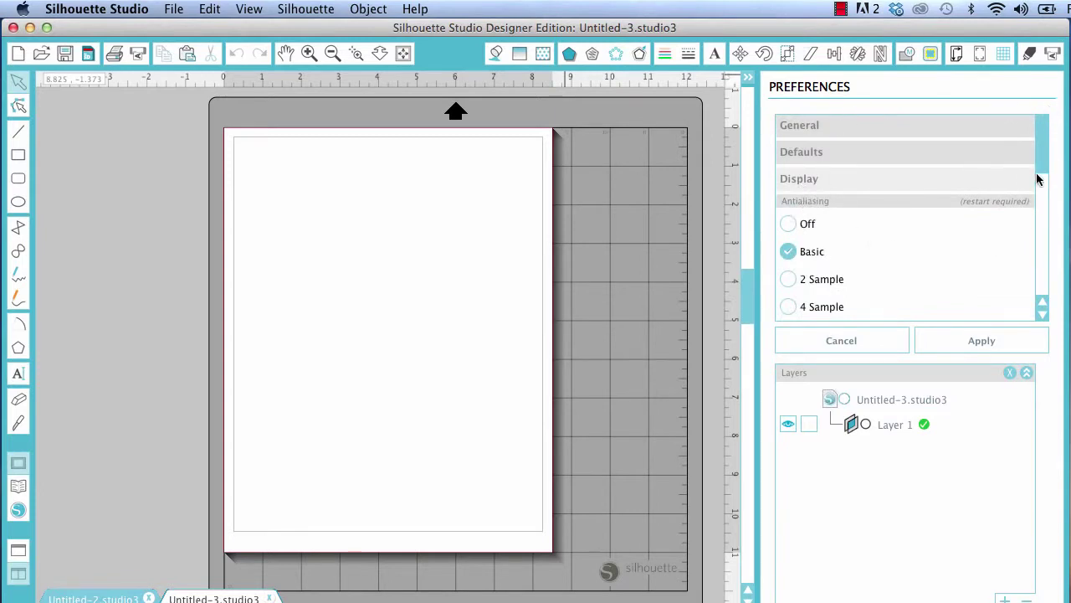
pyautogui.moveTo(1040, 167); pyautogui.dragTo(1042, 231)
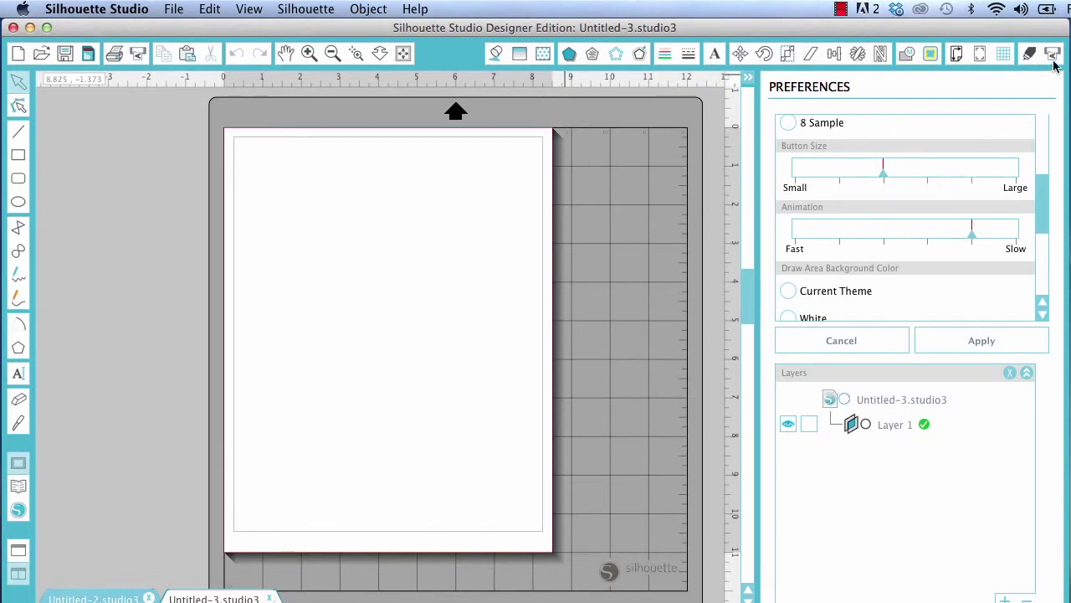
pyautogui.click(927, 175)
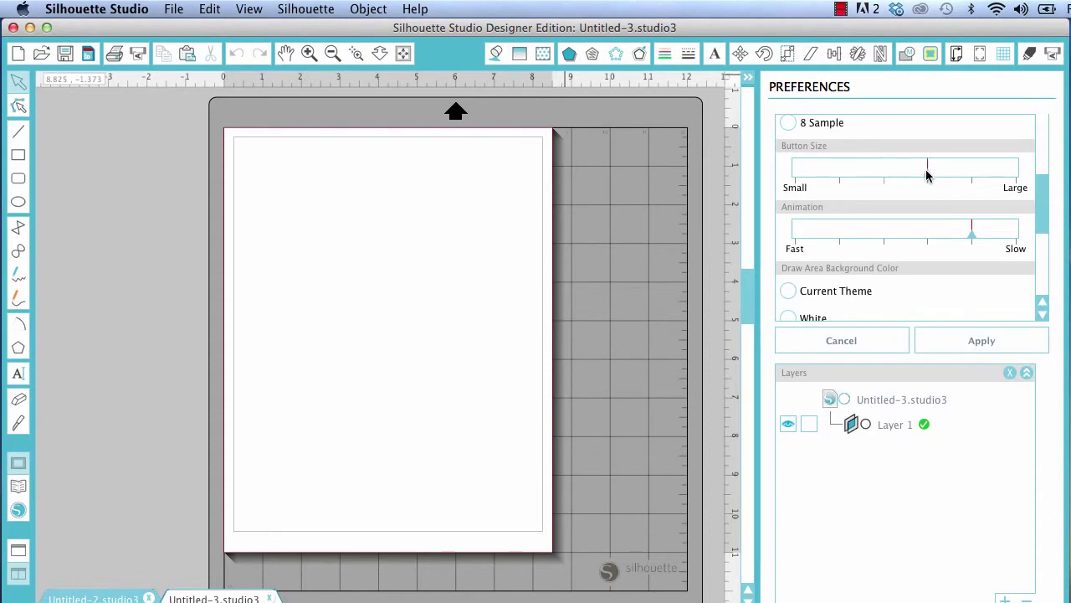
pyautogui.click(968, 342)
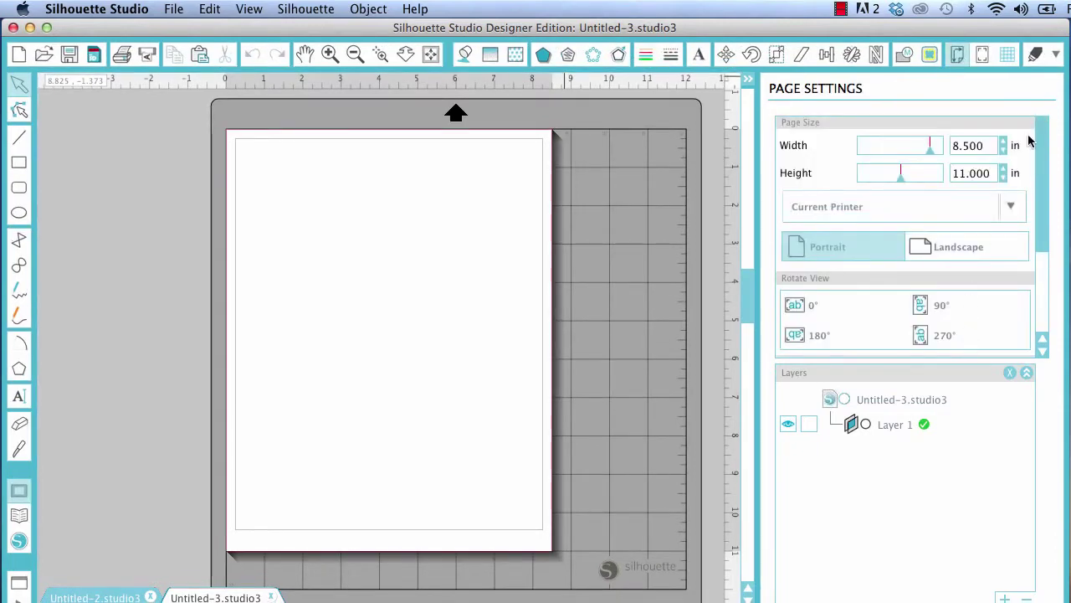
# Step: Show and then dismiss the toolbar overflow popup of extra tools
pyautogui.click(1055, 56)
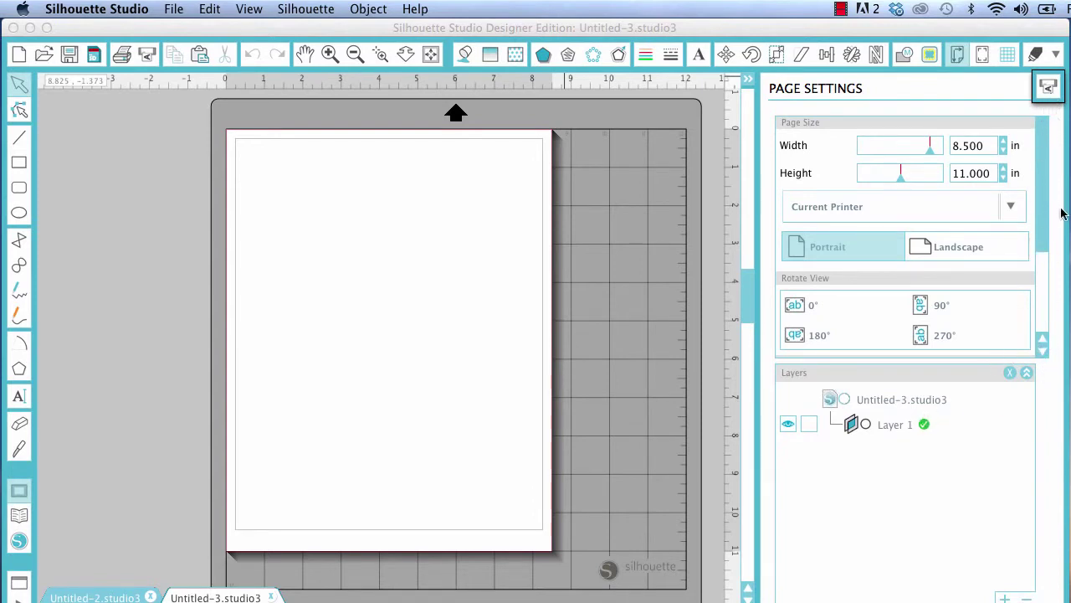
pyautogui.click(1055, 116)
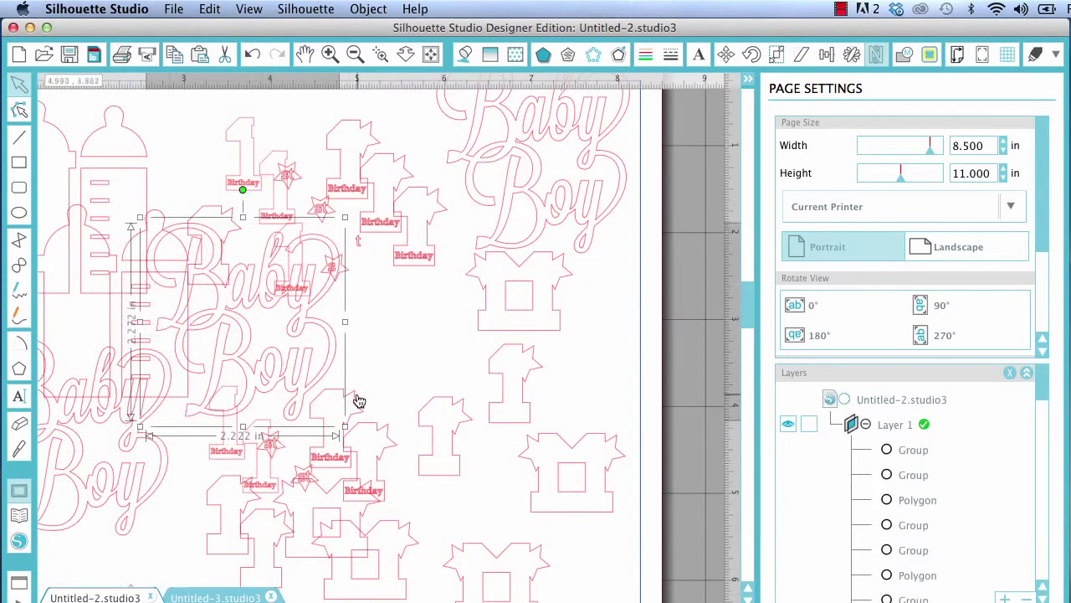
pyautogui.scroll(3, 321, 381)
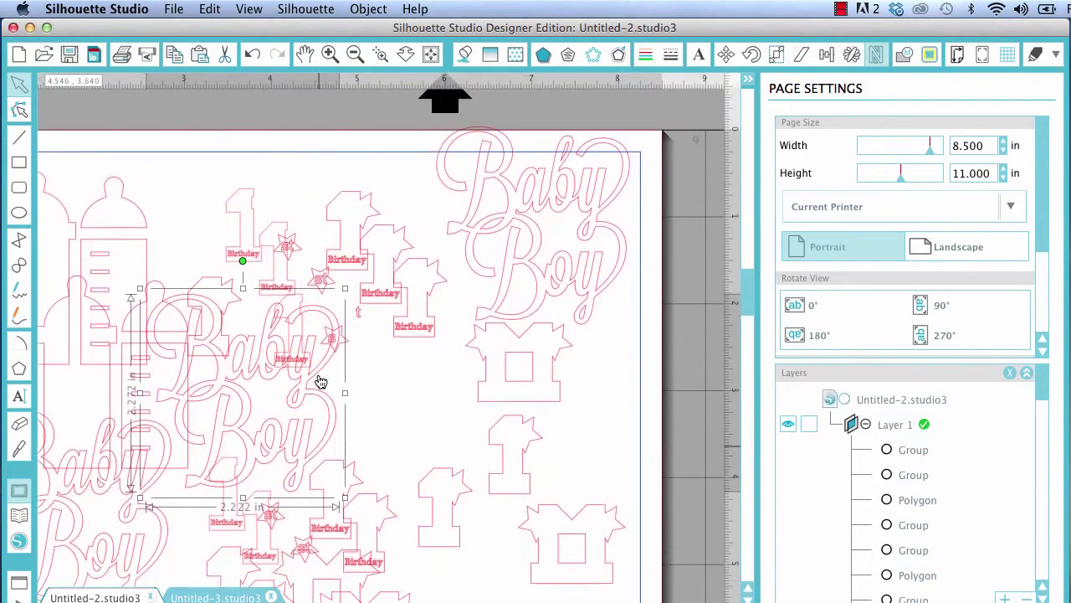
pyautogui.scroll(-10, 321, 381)
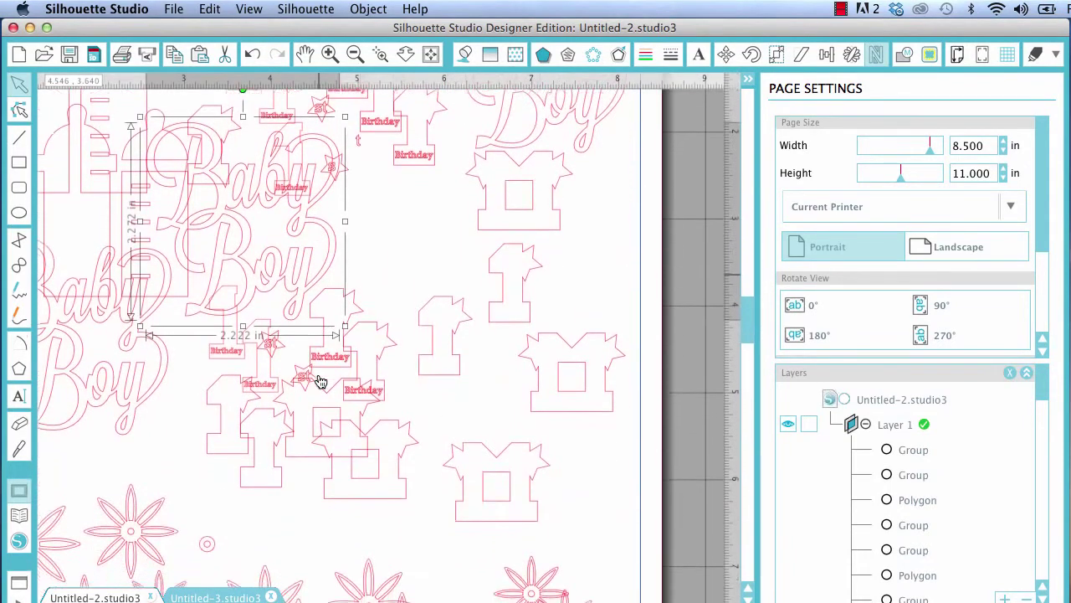
pyautogui.scroll(-2, 321, 381)
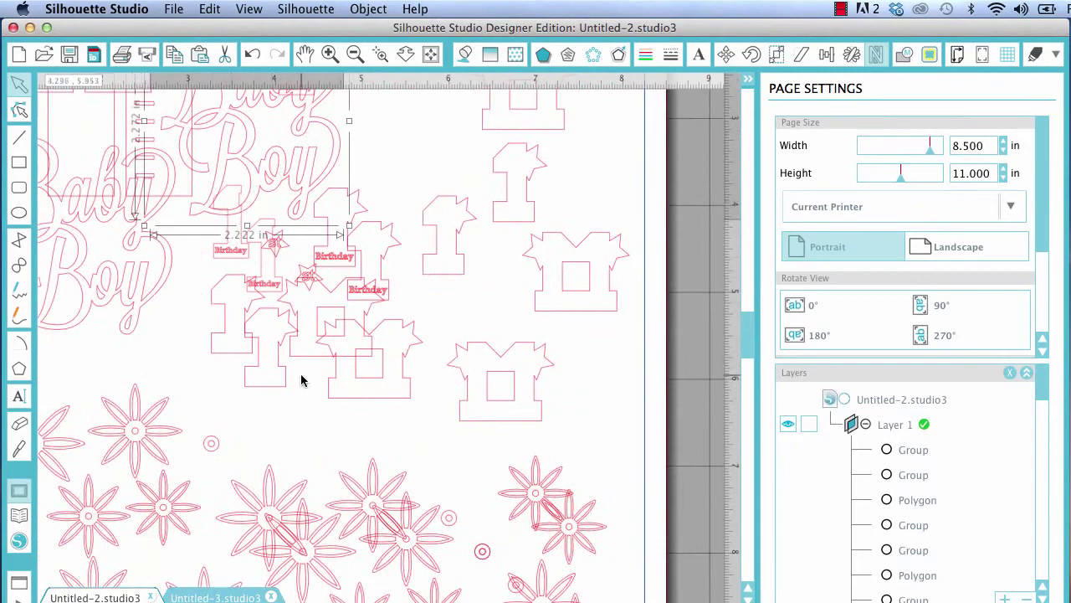
pyautogui.scroll(-7, 359, 411)
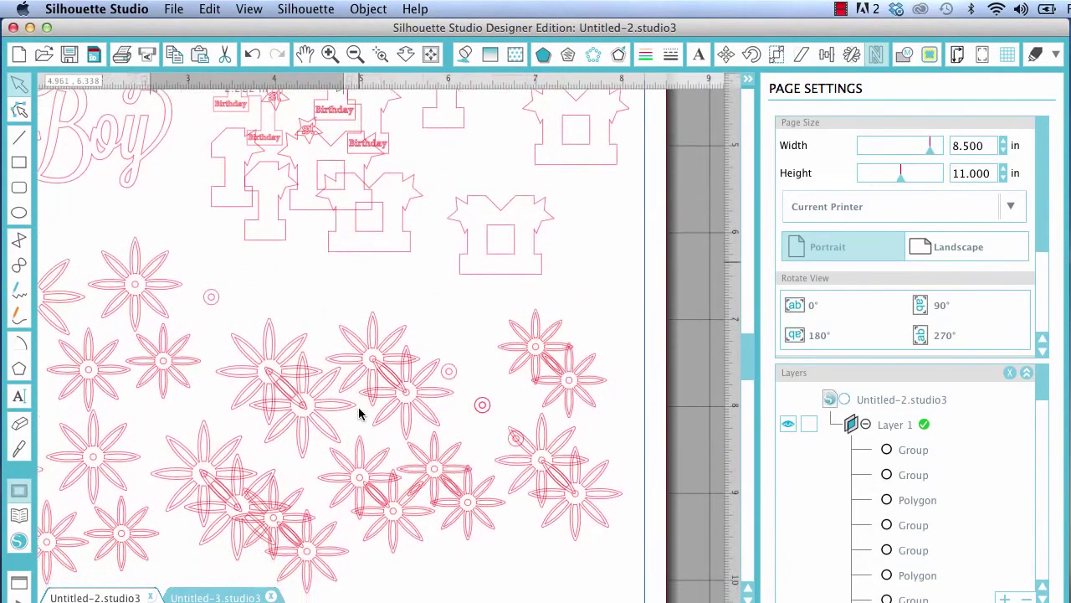
pyautogui.scroll(-7, 359, 413)
pyautogui.hscroll(-5, 359, 413)
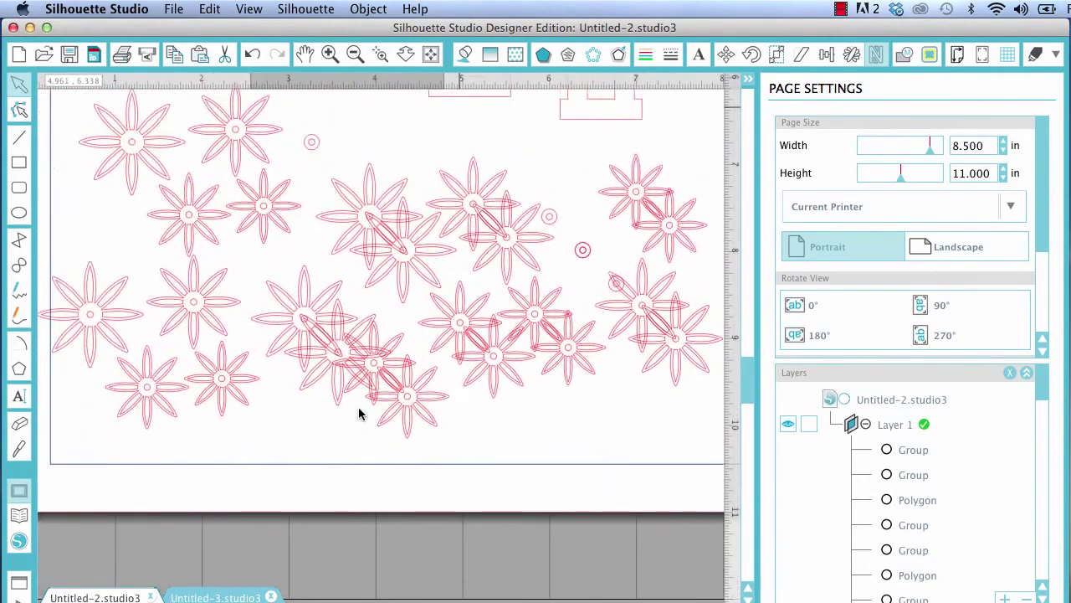
pyautogui.scroll(7, 359, 414)
pyautogui.hscroll(-1, 360, 414)
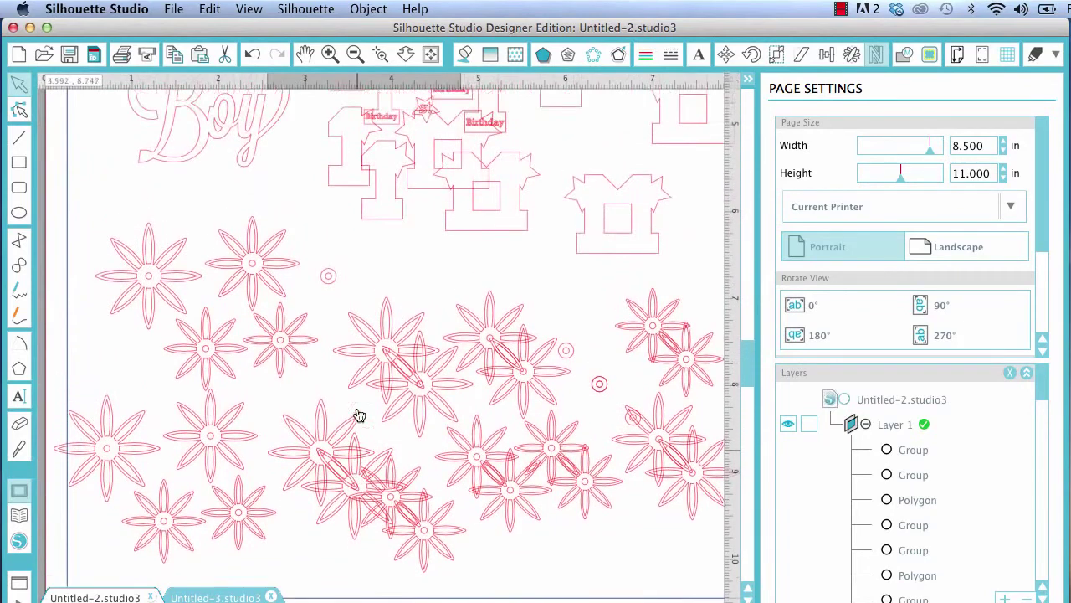
pyautogui.scroll(12, 359, 414)
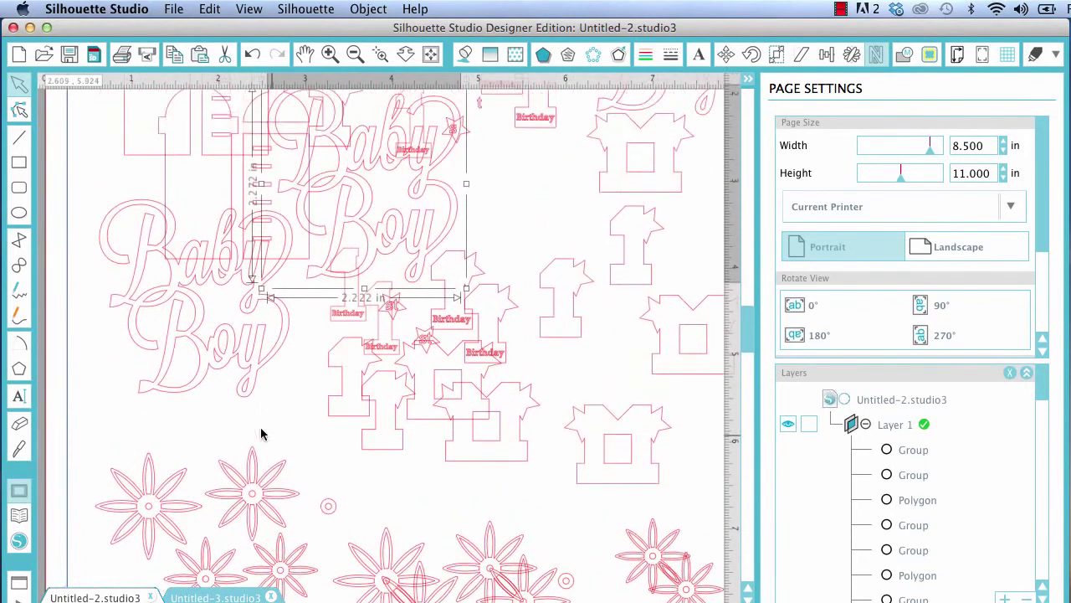
pyautogui.scroll(1, 260, 410)
pyautogui.scroll(-8, 557, 184)
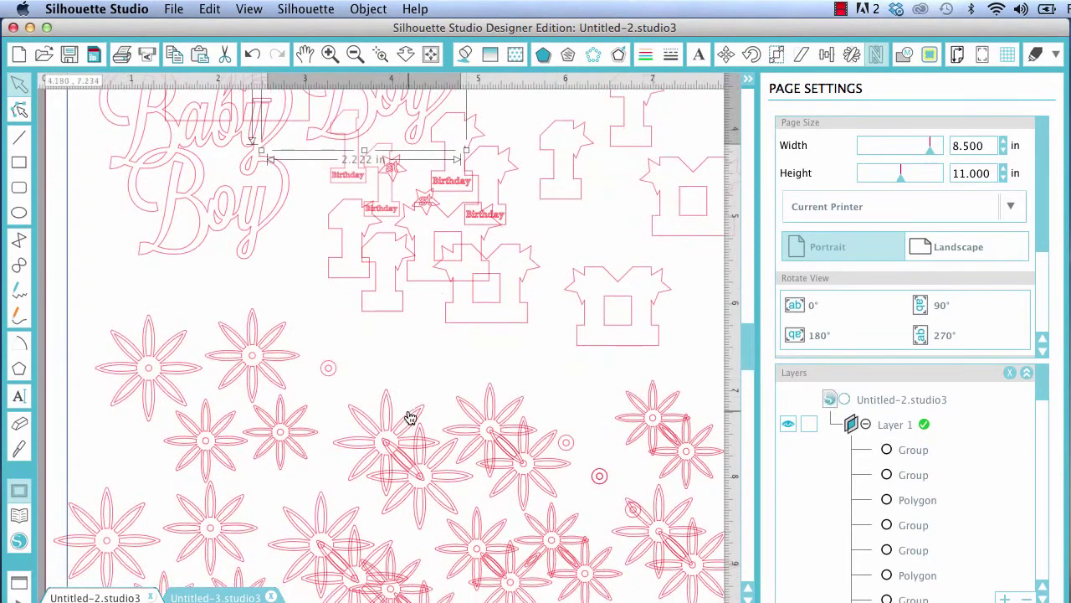
# Step: Select all shapes with Edit > Select All and open the Nesting panel
pyautogui.click(210, 12)
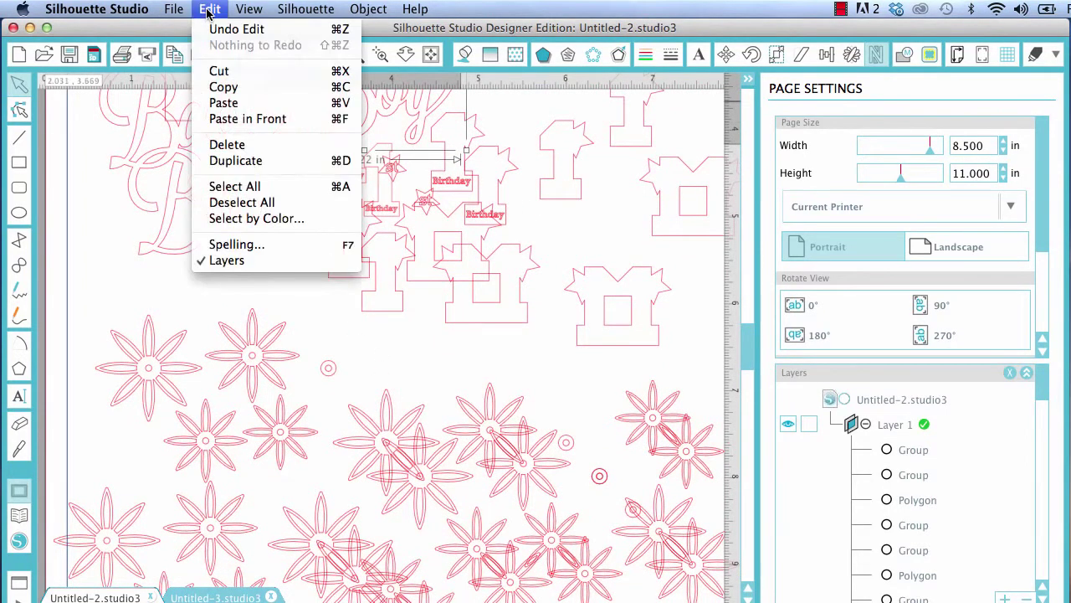
pyautogui.click(227, 191)
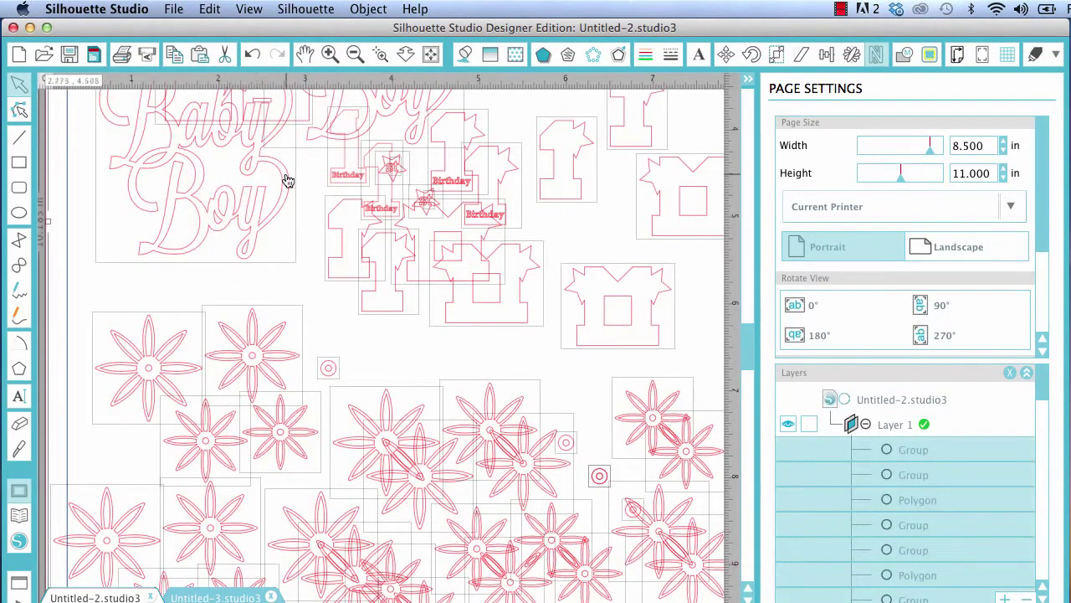
pyautogui.click(873, 56)
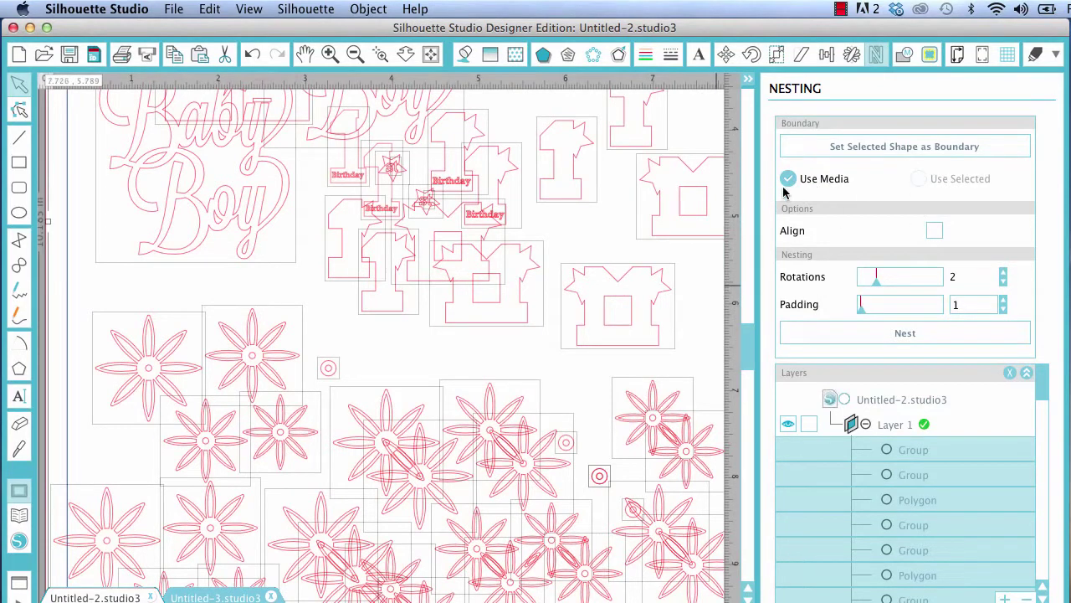
# Step: Nest the selected designs tightly and zoom out to see the whole mat
pyautogui.click(925, 335)
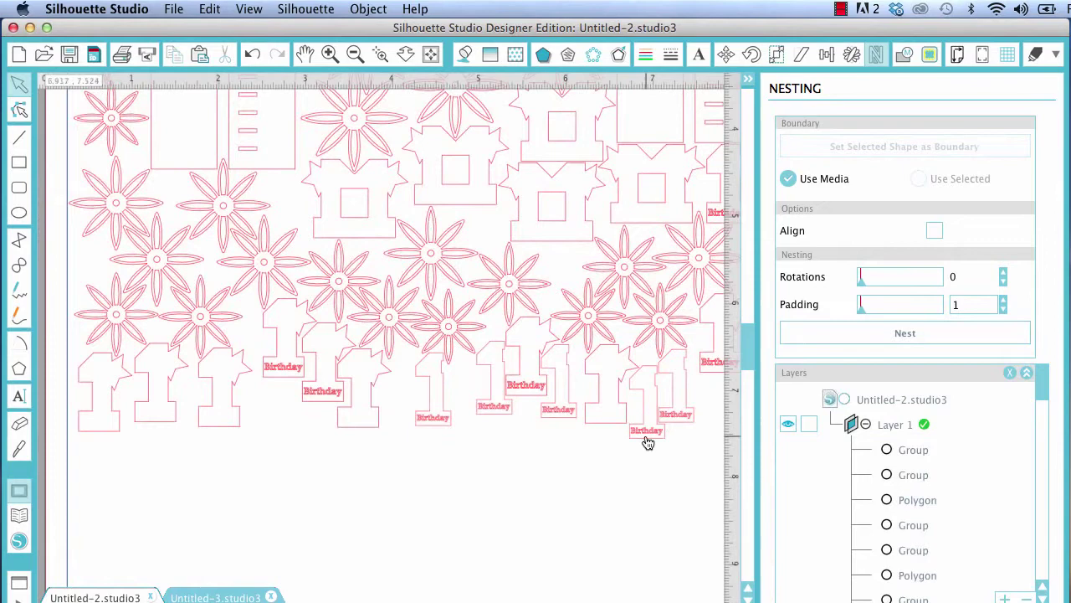
pyautogui.scroll(-5, 579, 433)
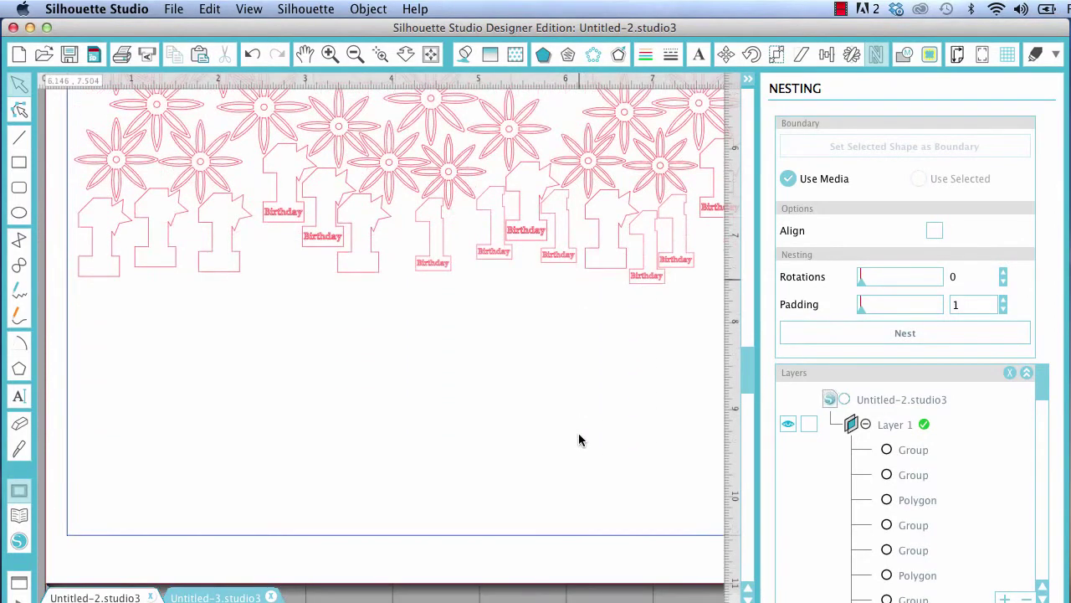
pyautogui.scroll(3, 579, 435)
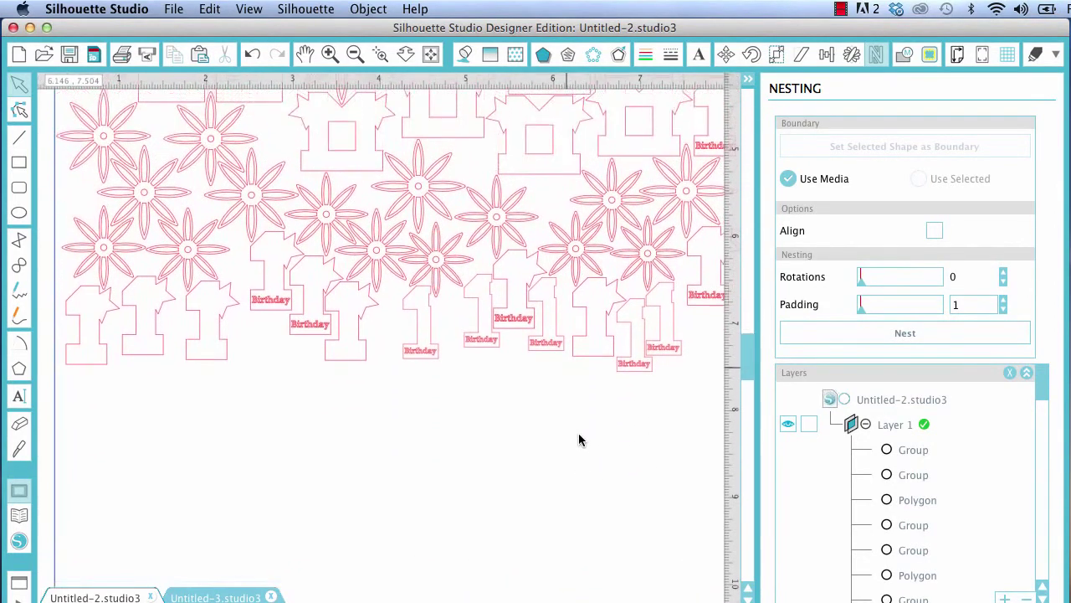
pyautogui.scroll(6, 578, 432)
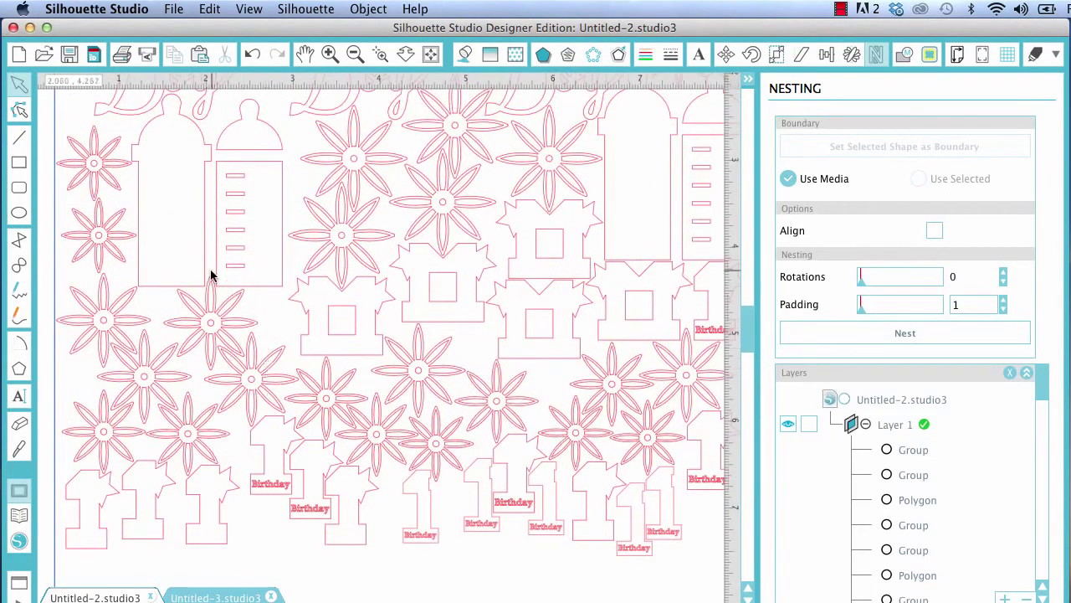
pyautogui.scroll(5, 298, 311)
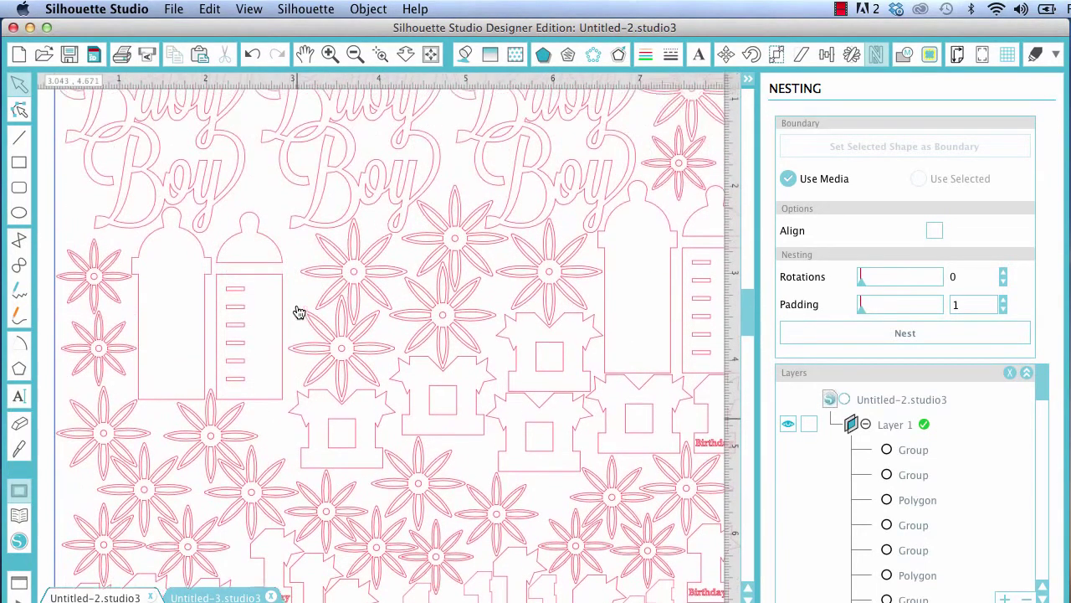
pyautogui.click(355, 54)
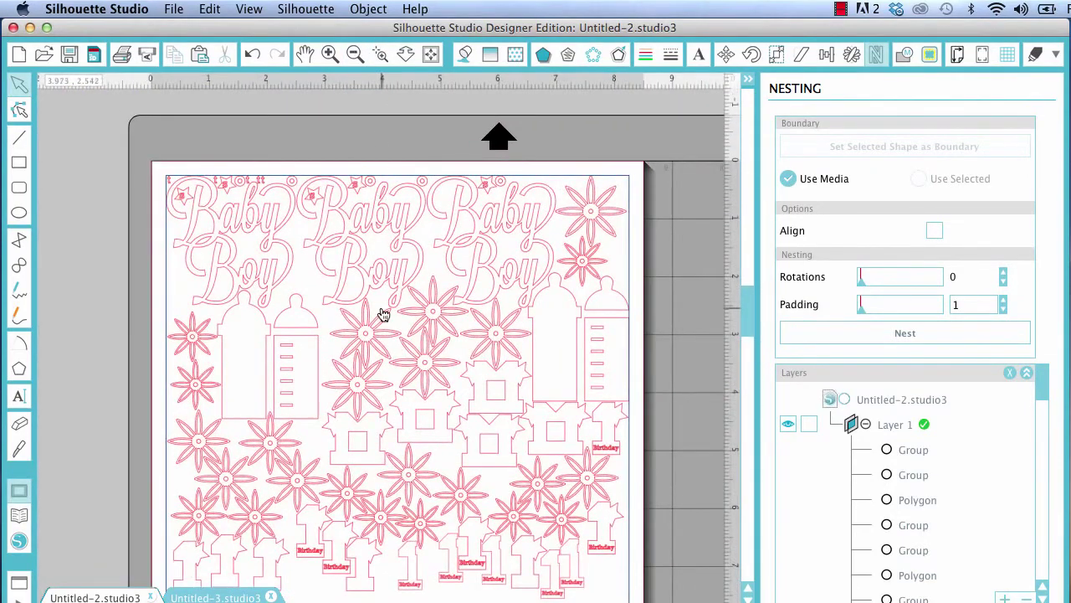
# Step: Drag the right-edge '1' Birthday shape down to empty space near the page bottom
pyautogui.scroll(-4, 383, 313)
pyautogui.scroll(-2, 383, 313)
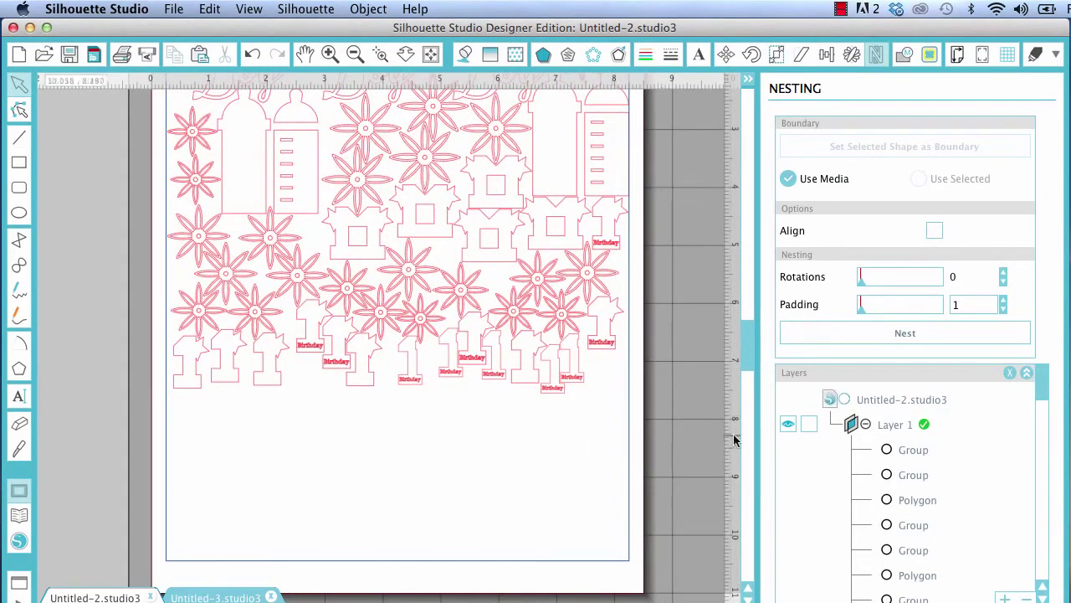
pyautogui.scroll(3, 673, 399)
pyautogui.scroll(2, 687, 398)
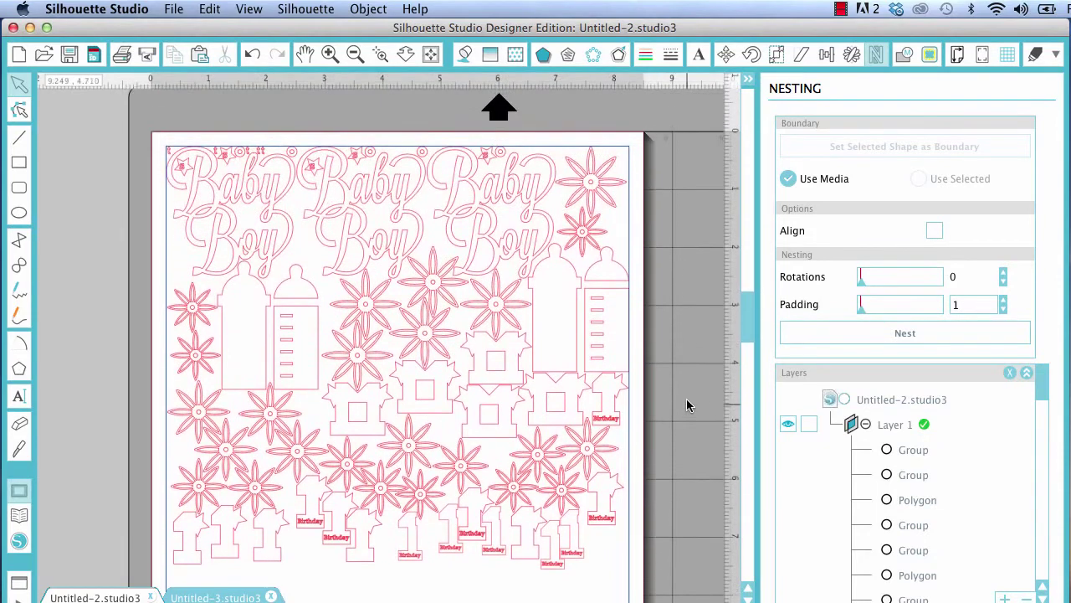
pyautogui.scroll(-3, 687, 399)
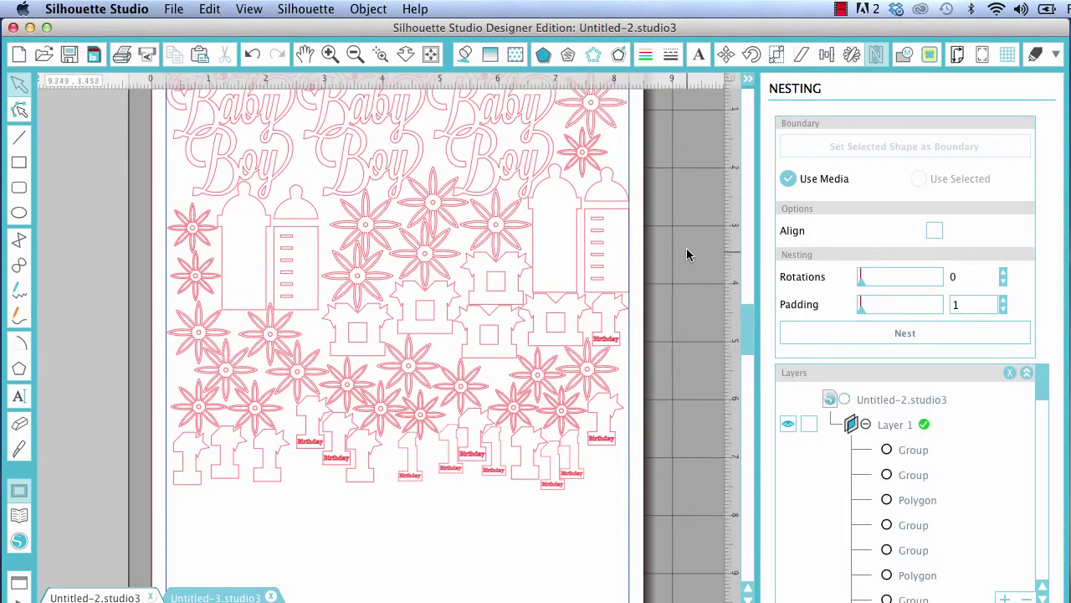
pyautogui.click(612, 419)
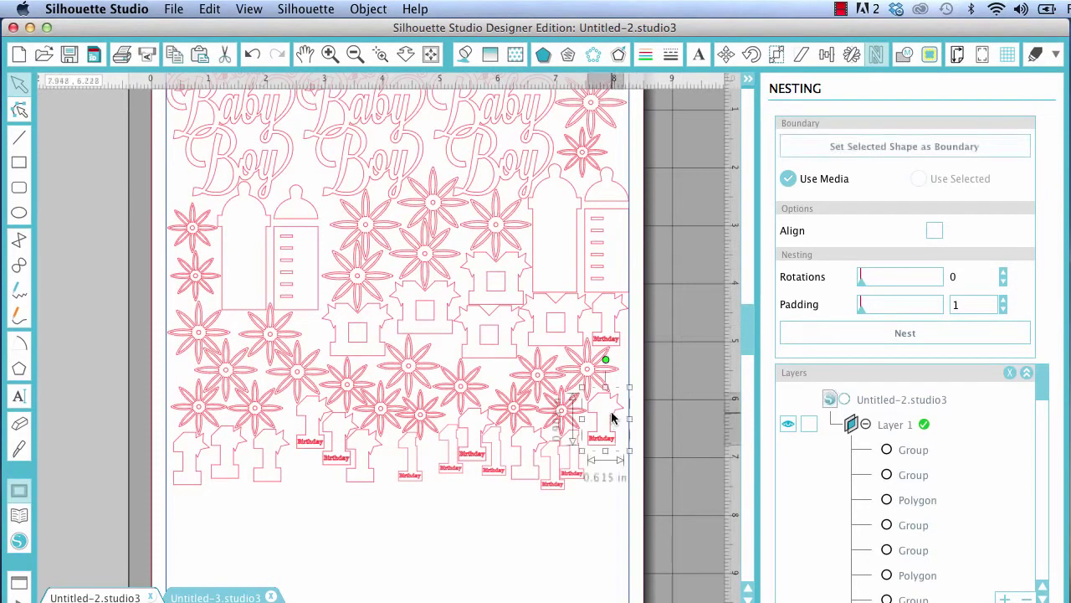
pyautogui.moveTo(614, 419); pyautogui.dragTo(598, 534)
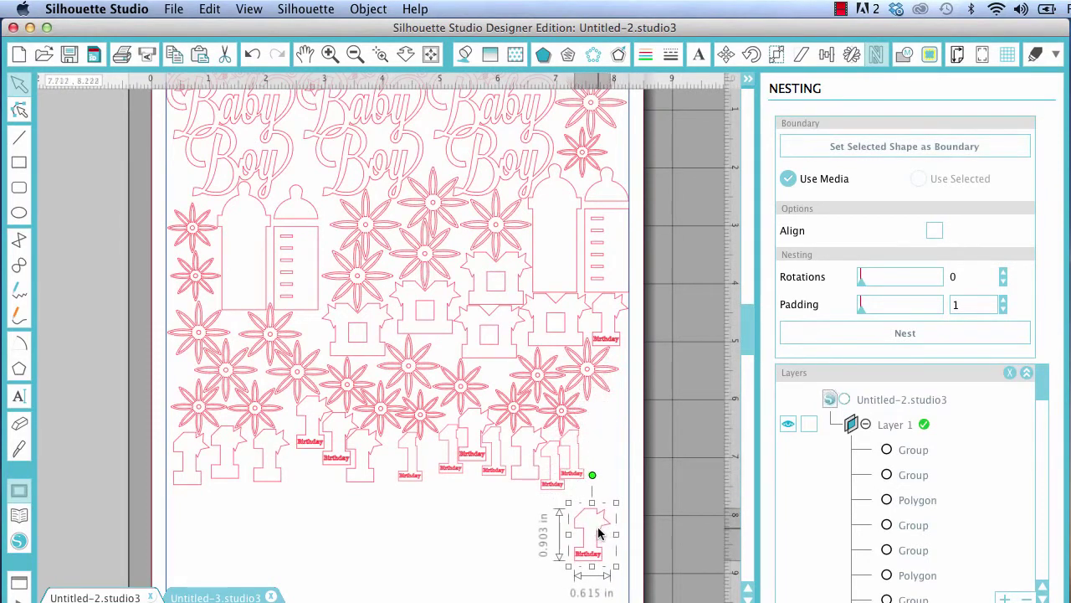
# Step: On the blank Untitled-3 page, draw a 2.903 × 3.536 in rectangle at upper left
pyautogui.click(203, 596)
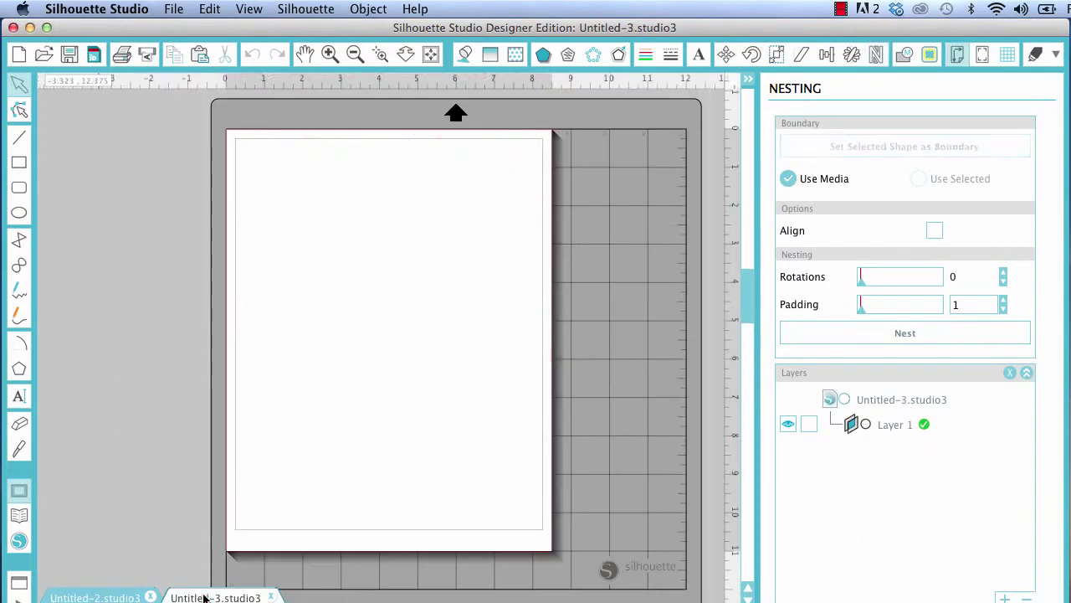
pyautogui.click(19, 163)
pyautogui.moveTo(270, 195); pyautogui.dragTo(383, 329)
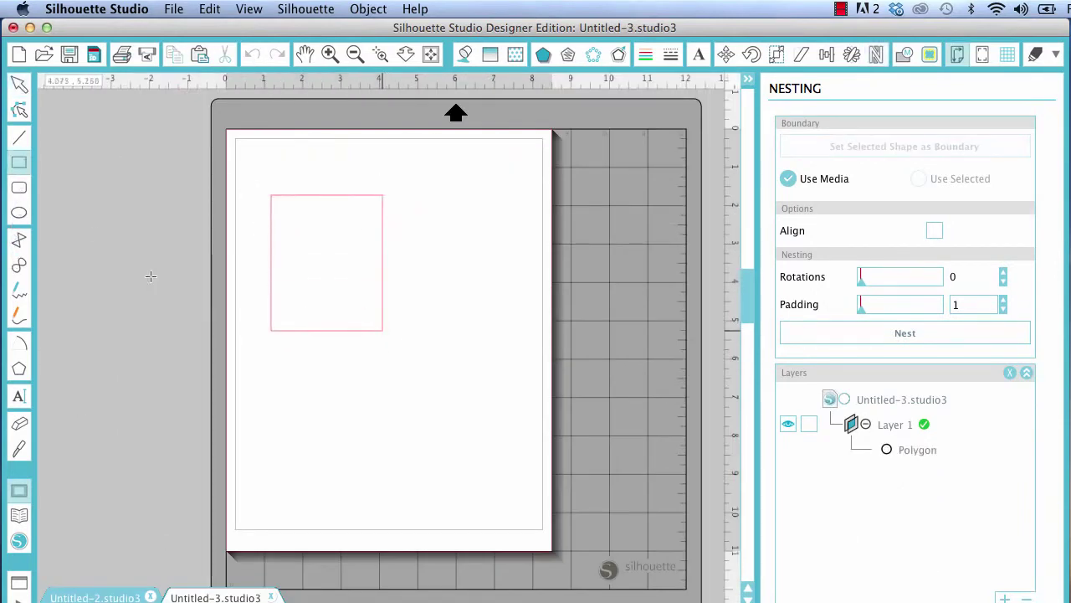
# Step: Draw an ellipse to the right of the rectangle, then reselect the rectangle
pyautogui.click(19, 214)
pyautogui.moveTo(443, 220)
pyautogui.mouseDown()
pyautogui.moveTo(480, 215)
pyautogui.moveTo(531, 313)
pyautogui.moveTo(524, 340)
pyautogui.moveTo(449, 327)
pyautogui.moveTo(534, 322)
pyautogui.mouseUp()
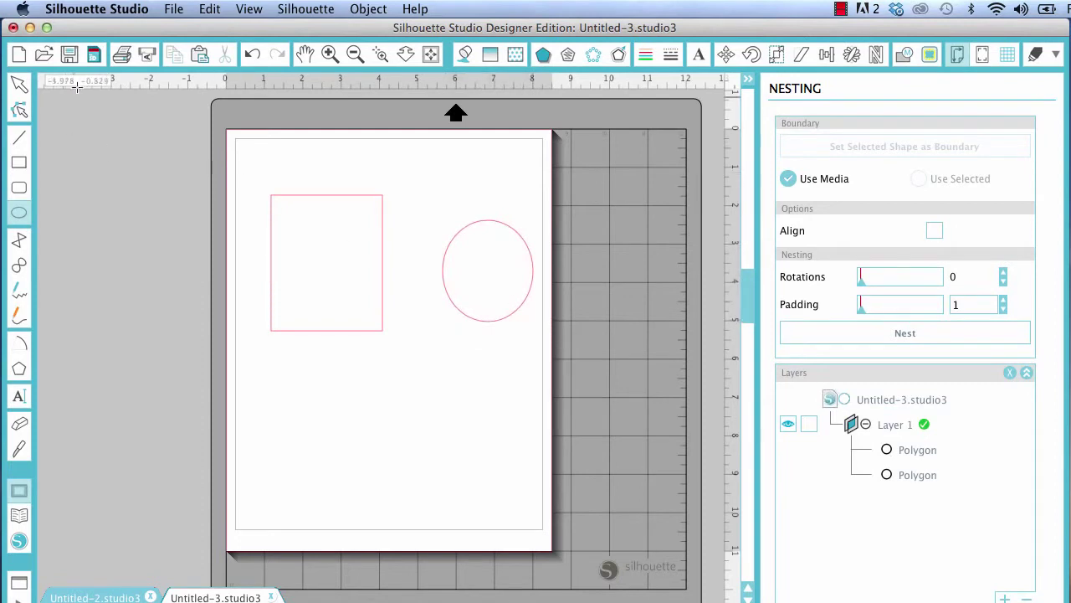
pyautogui.click(15, 87)
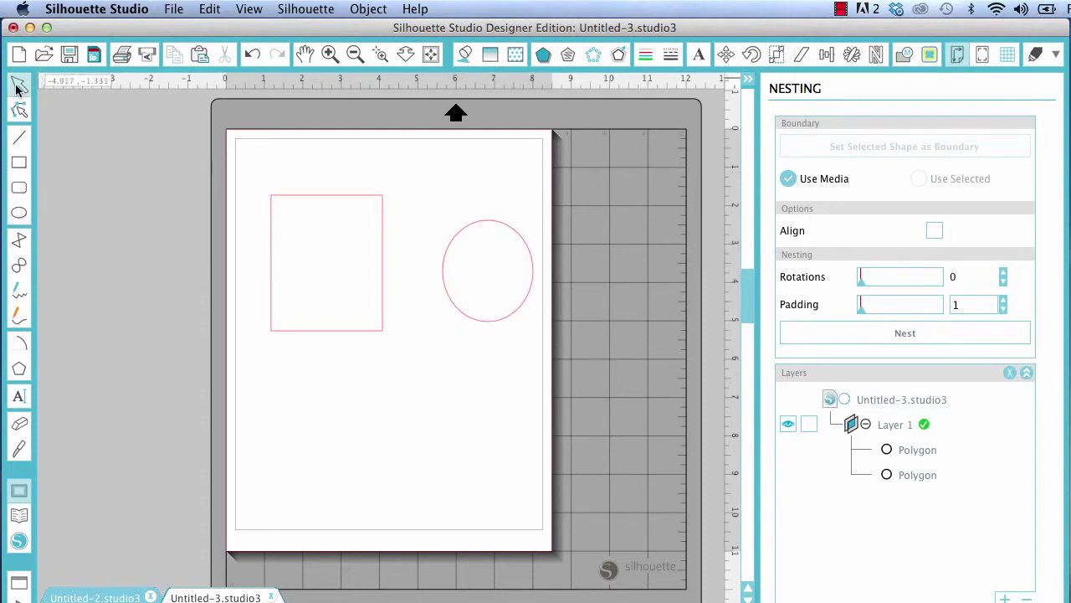
pyautogui.click(292, 198)
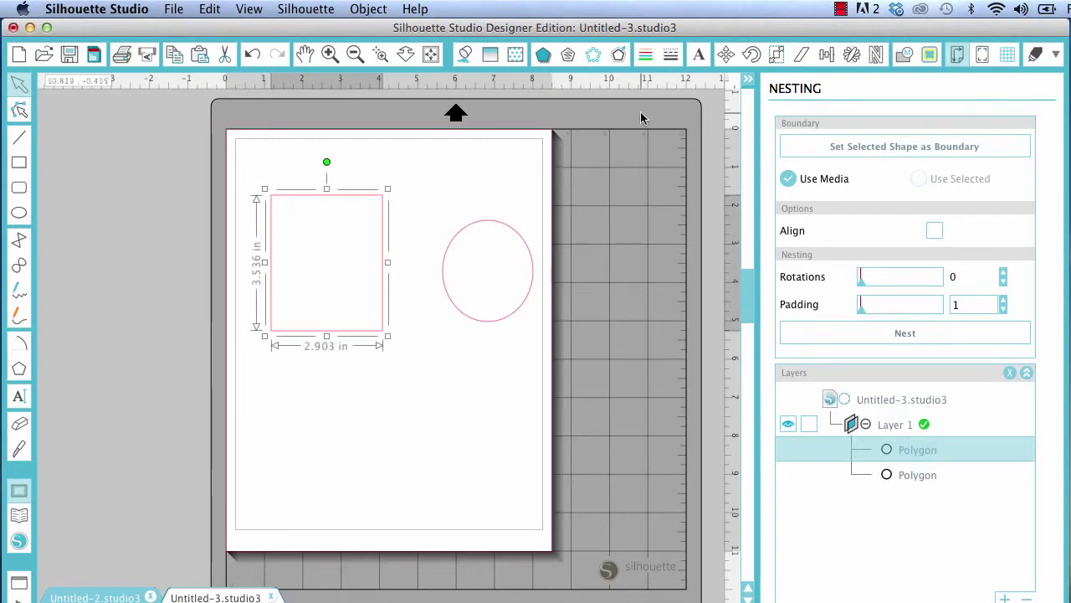
# Step: Give the rectangle a light-green outline 0.122 in thick
pyautogui.click(646, 57)
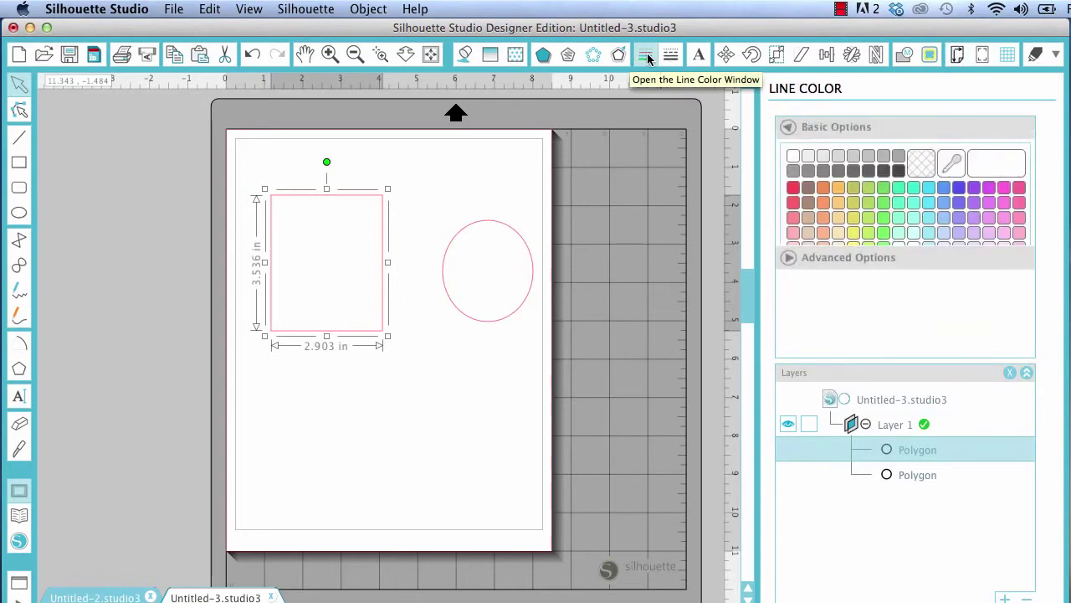
pyautogui.click(884, 188)
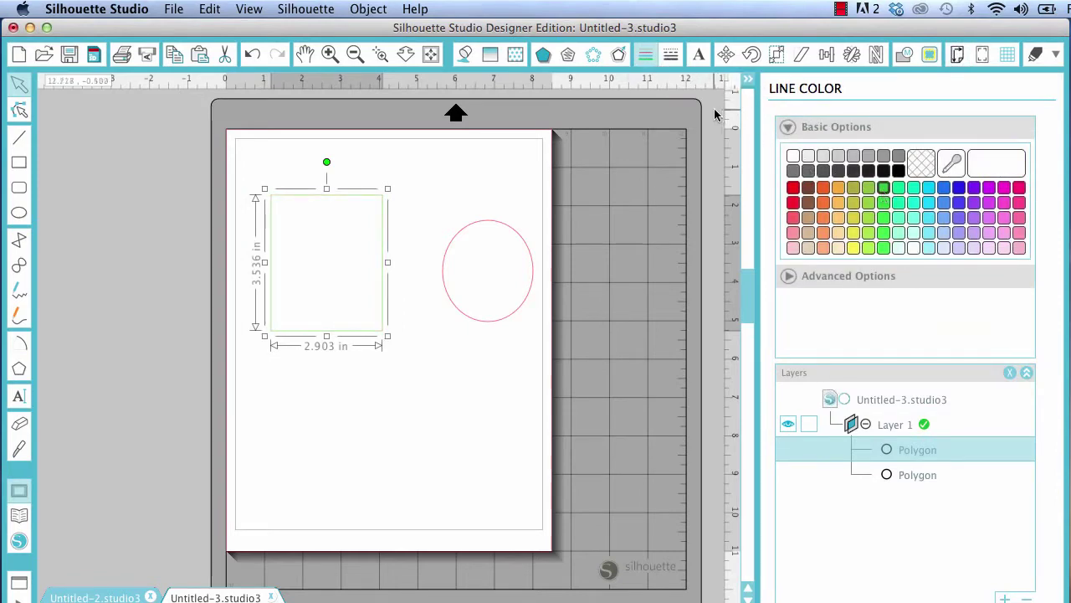
pyautogui.click(670, 56)
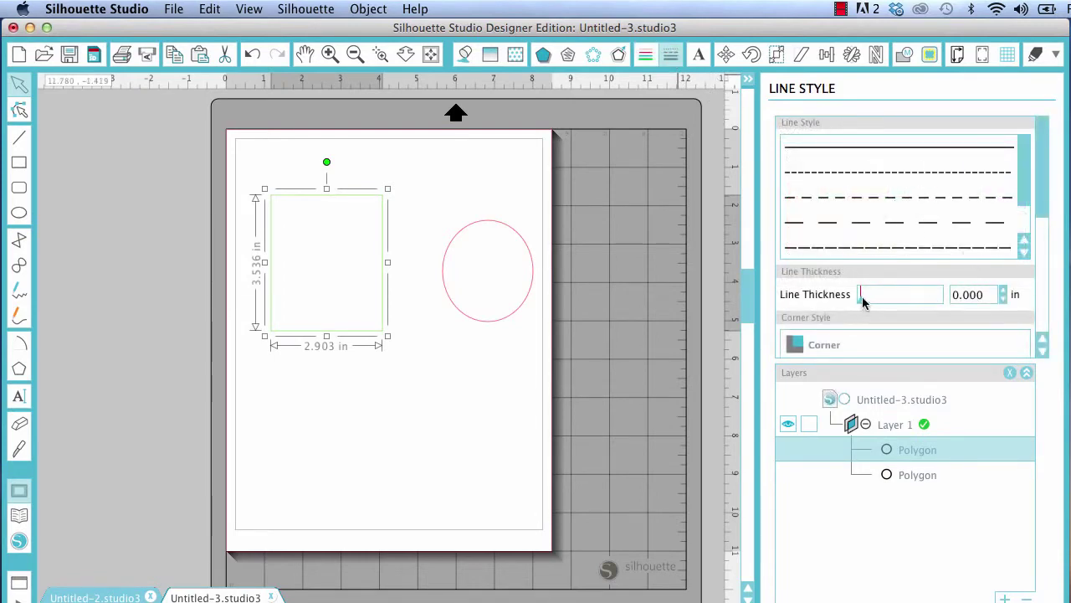
pyautogui.moveTo(862, 295); pyautogui.dragTo(864, 300)
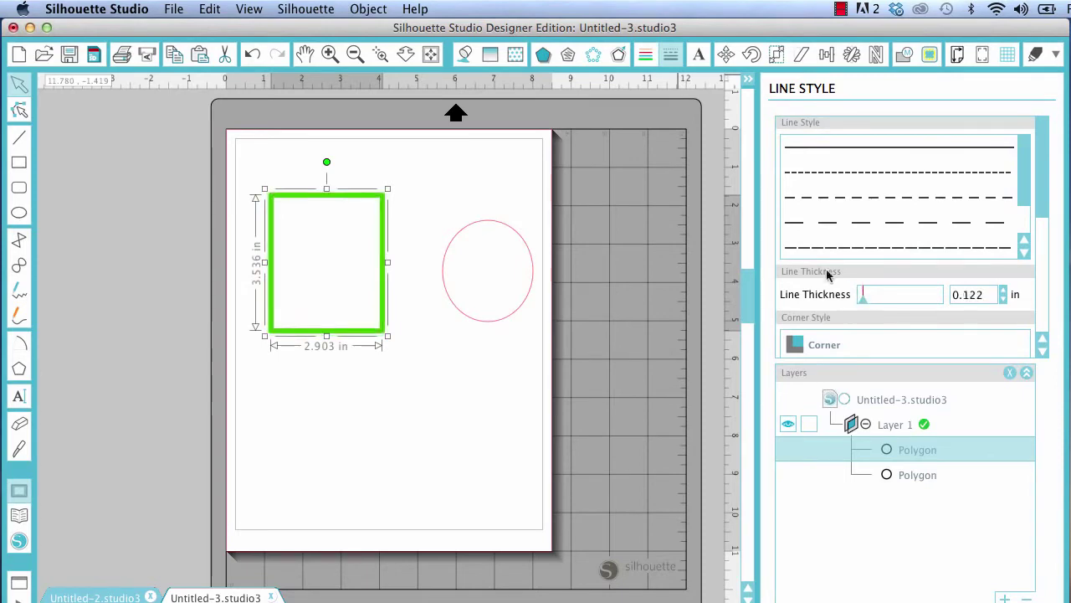
pyautogui.click(515, 54)
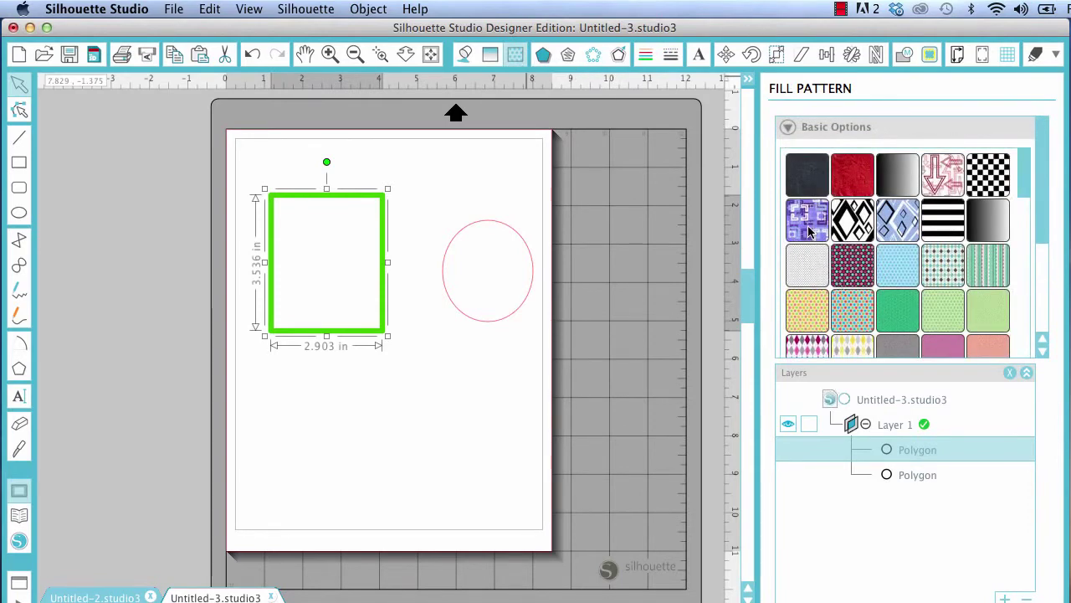
# Step: Fill the rectangle with the purple geometric pattern, then select the ellipse
pyautogui.click(809, 221)
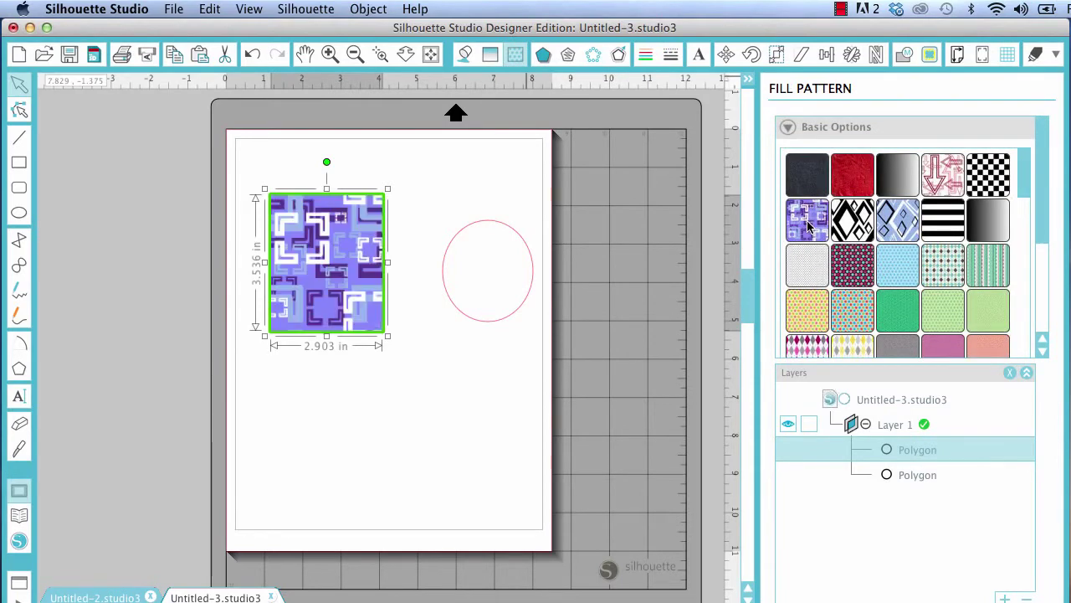
pyautogui.click(488, 323)
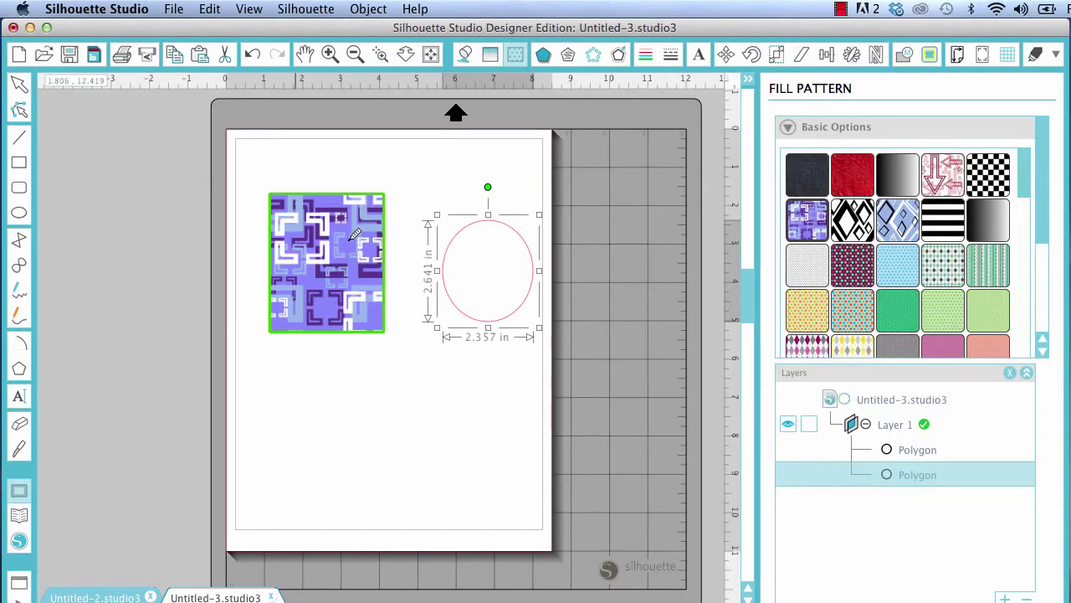
# Step: Eyedrop the rectangle's purple fill and green outline onto the ellipse and move it up-left beside the rectangle
pyautogui.click(350, 238)
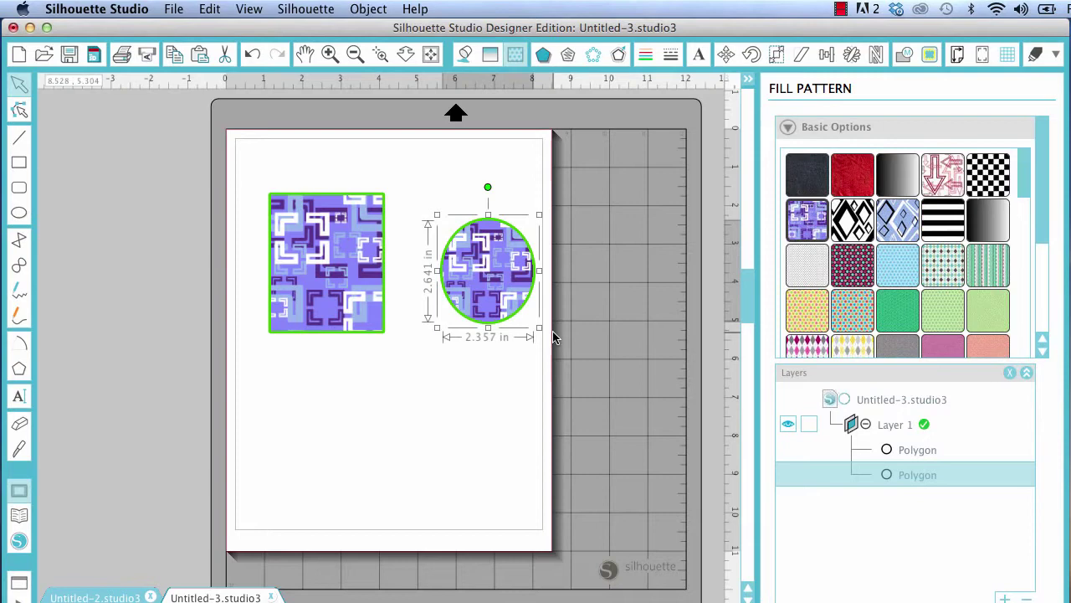
pyautogui.moveTo(508, 312); pyautogui.dragTo(483, 279)
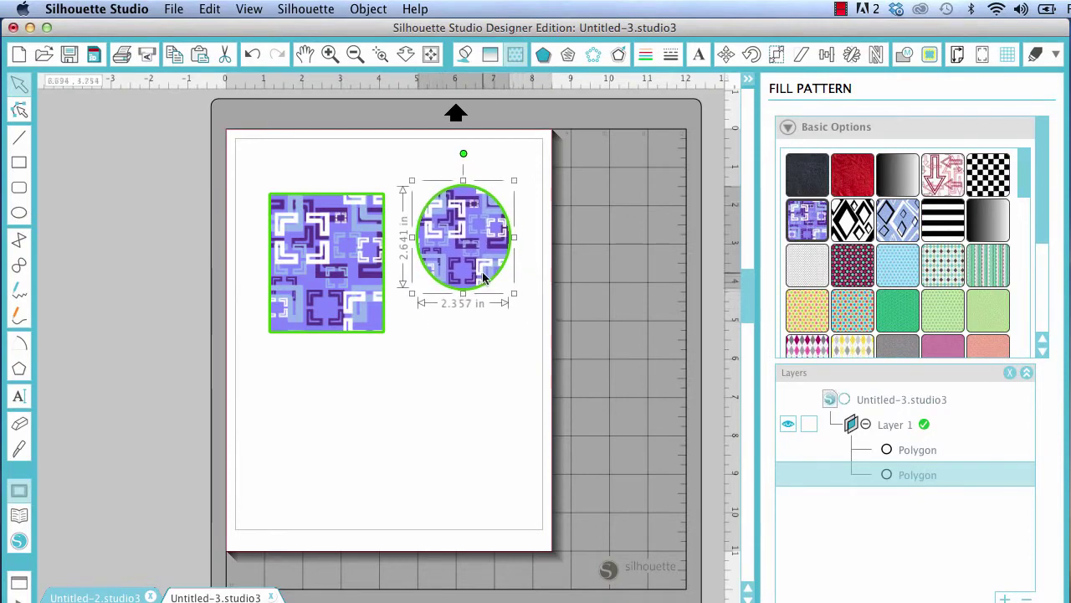
pyautogui.click(422, 411)
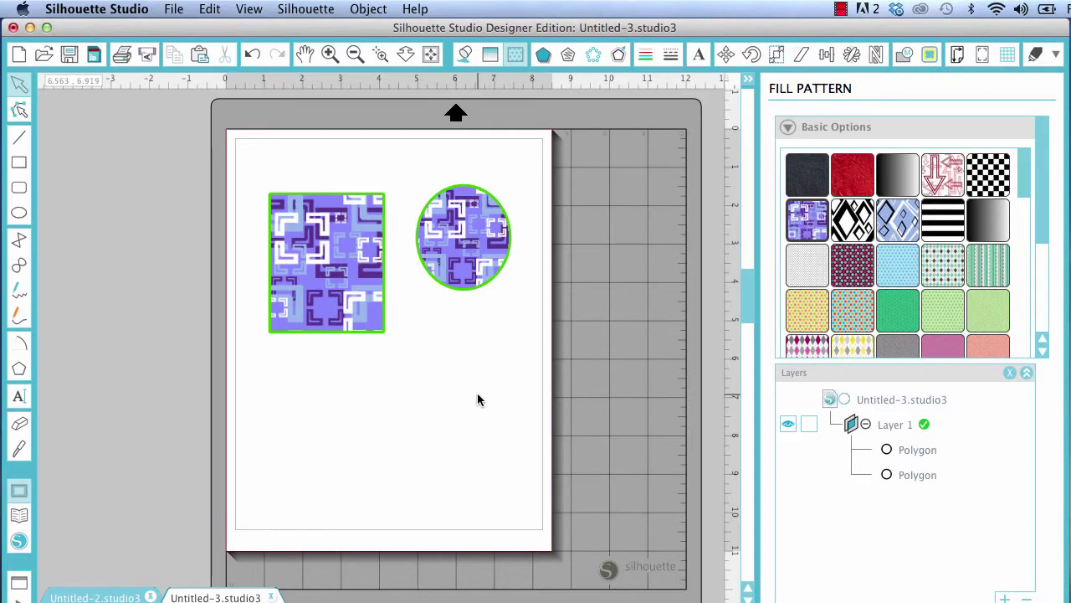
# Step: Place the 'd' is for dog library design, shrink it to about half, and move it under the rectangle
pyautogui.click(17, 519)
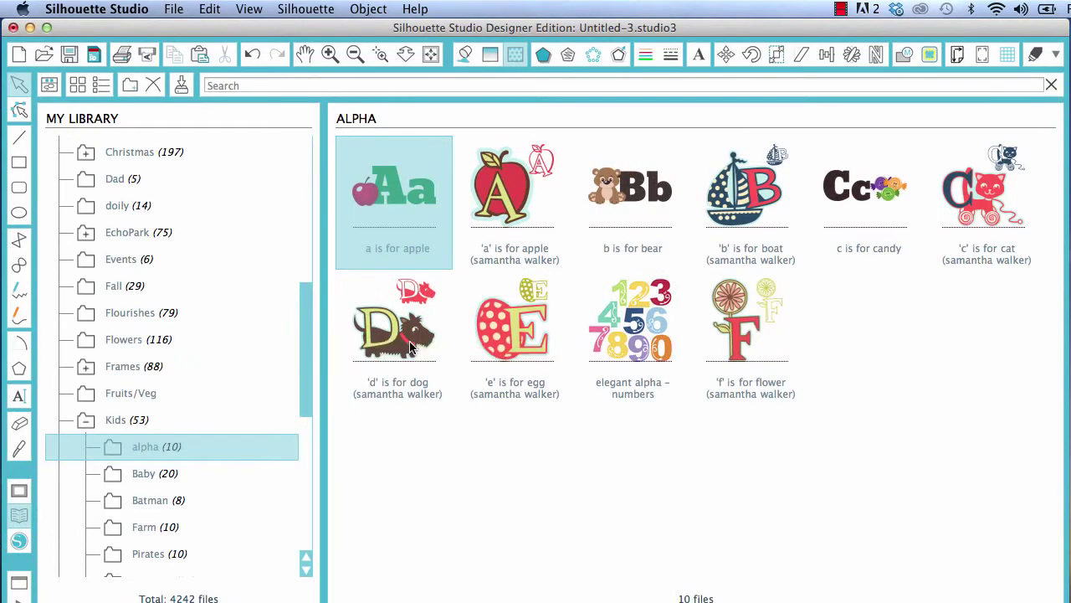
pyautogui.click(410, 347)
pyautogui.doubleClick(410, 348)
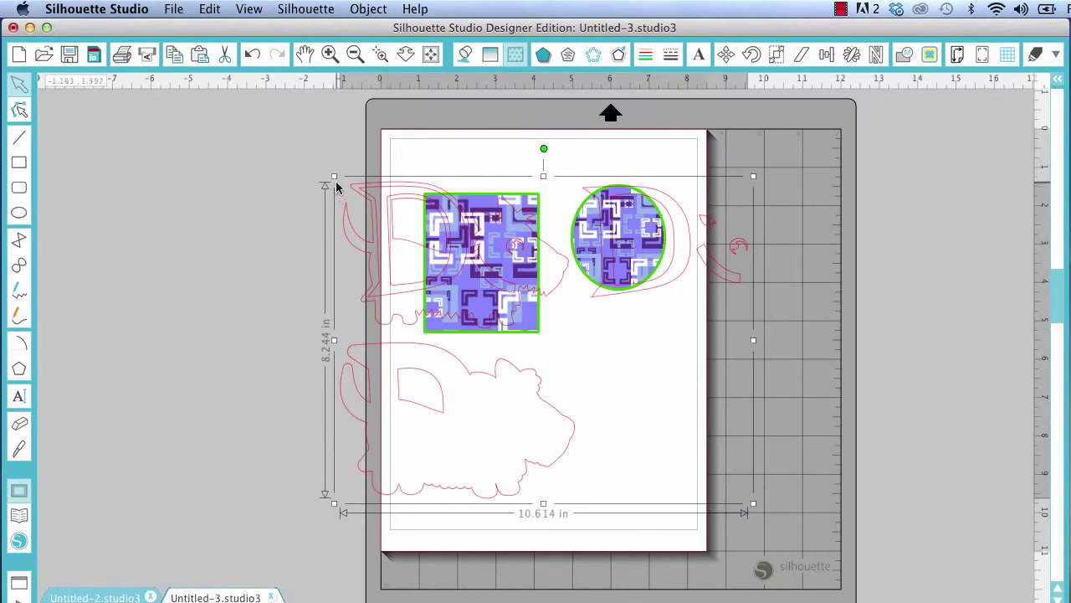
pyautogui.moveTo(333, 177); pyautogui.dragTo(528, 354)
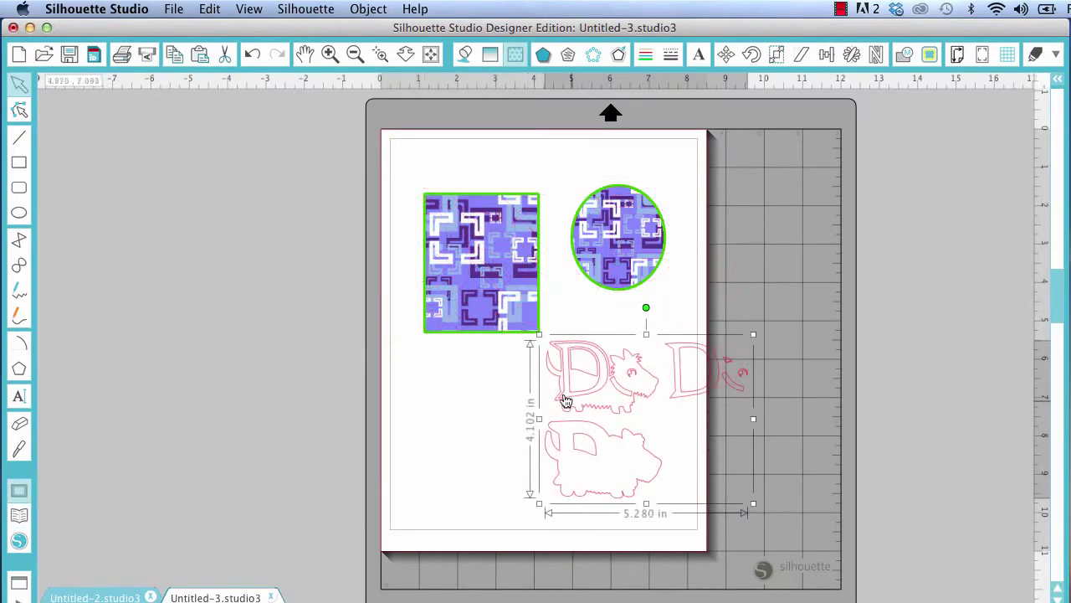
pyautogui.moveTo(594, 452); pyautogui.dragTo(493, 438)
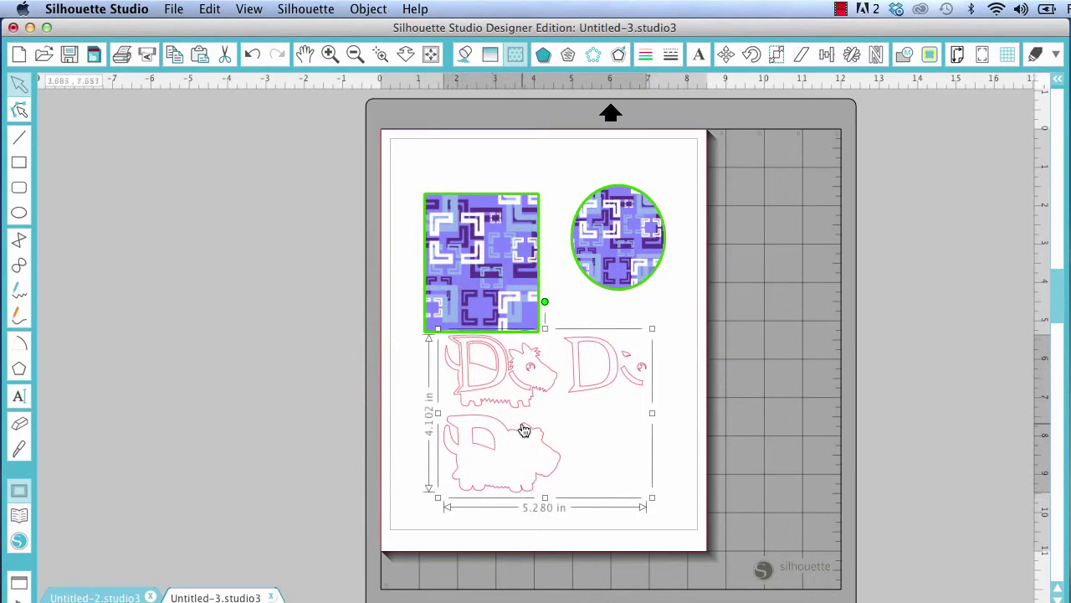
# Step: Ungroup the dog design into separate pieces and select the bottom dog outline
pyautogui.rightClick(523, 429)
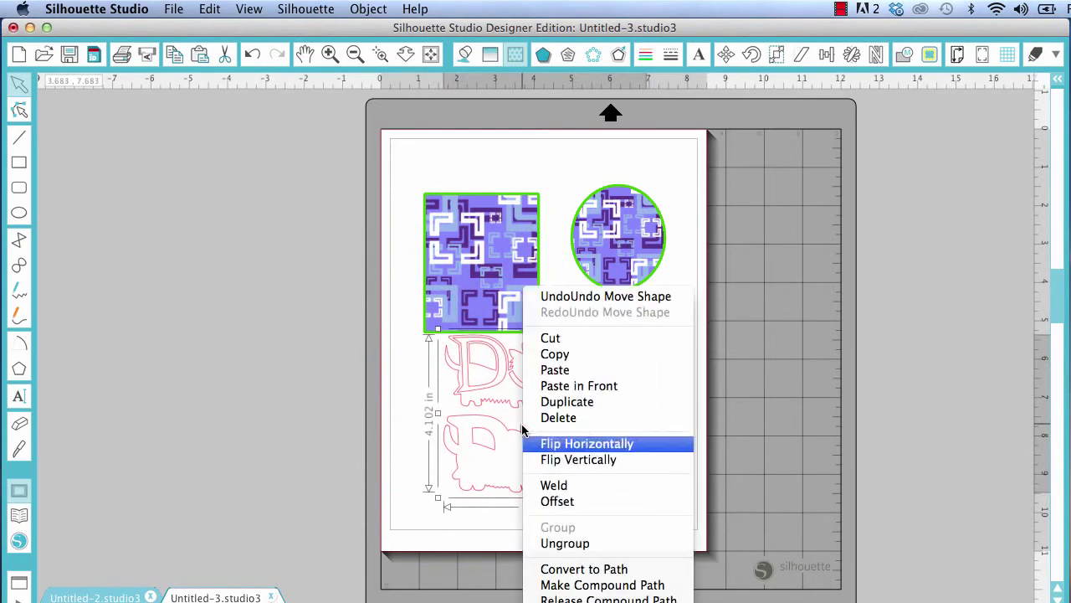
pyautogui.click(555, 548)
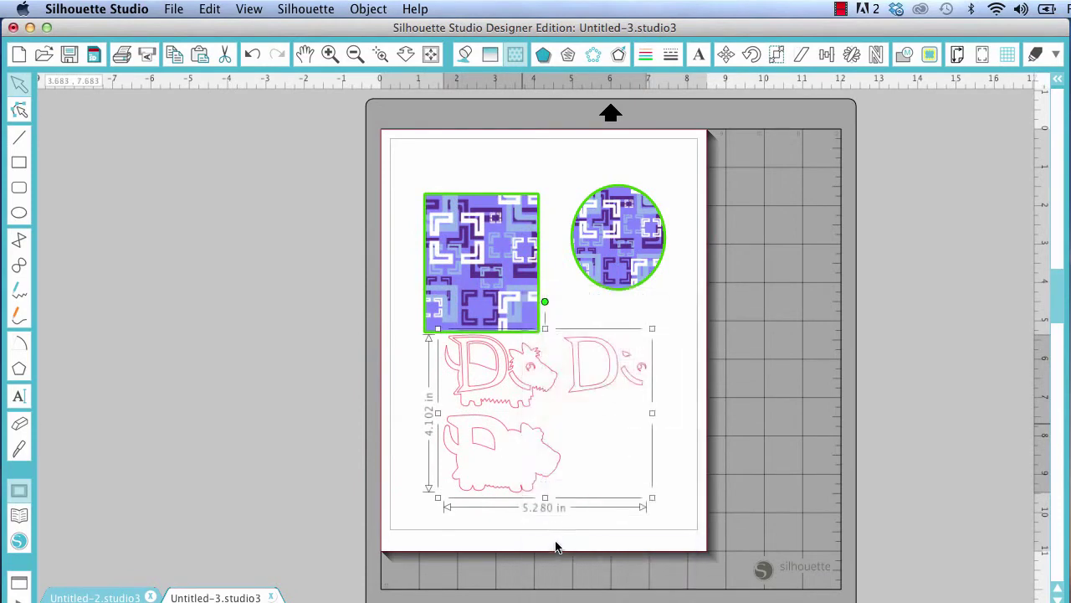
pyautogui.click(676, 317)
pyautogui.click(530, 431)
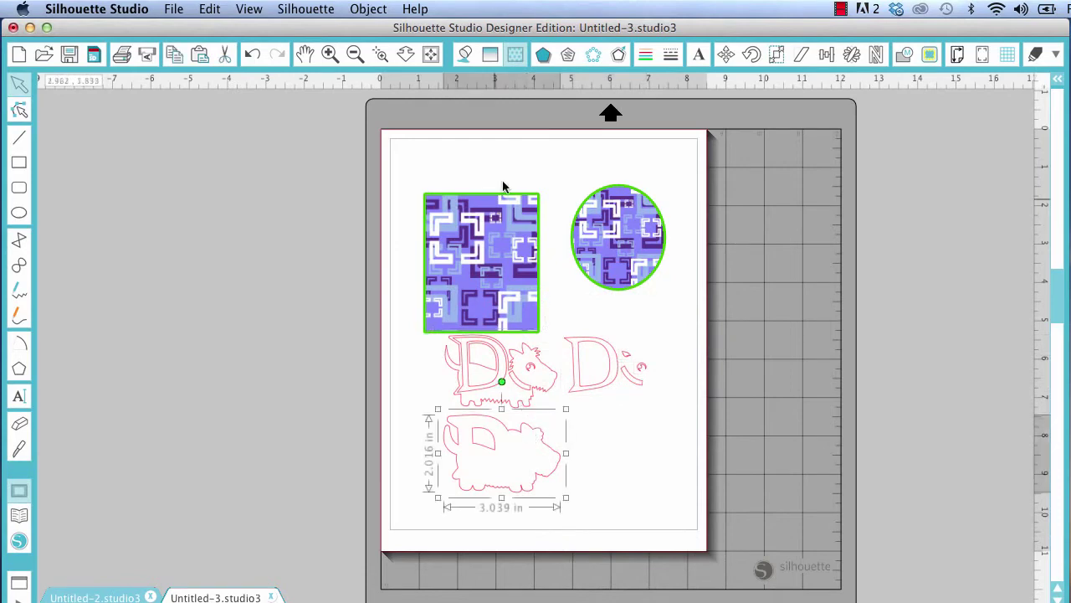
# Step: Fill the bottom dog shape with a red-and-black gradient swatch from Fill Gradient
pyautogui.click(492, 56)
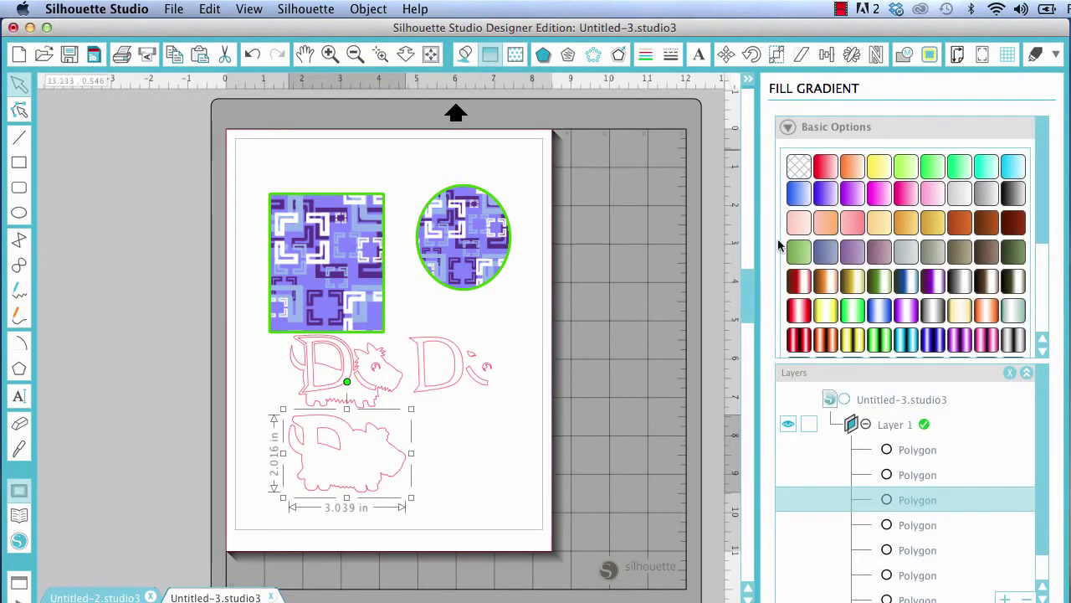
pyautogui.click(800, 339)
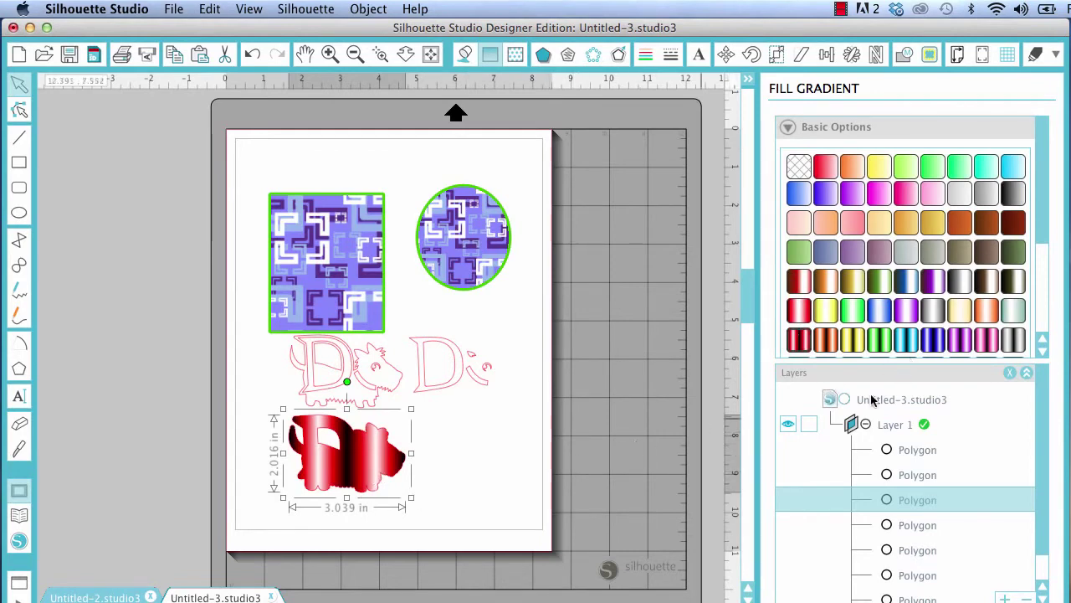
pyautogui.scroll(-1, 871, 400)
pyautogui.scroll(1, 871, 400)
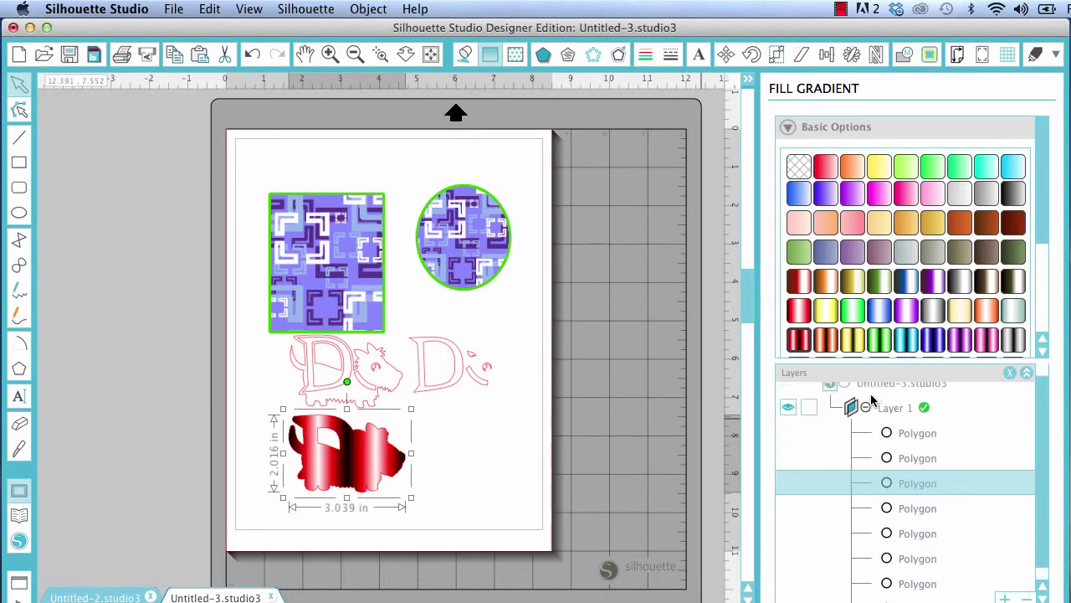
pyautogui.scroll(1, 932, 375)
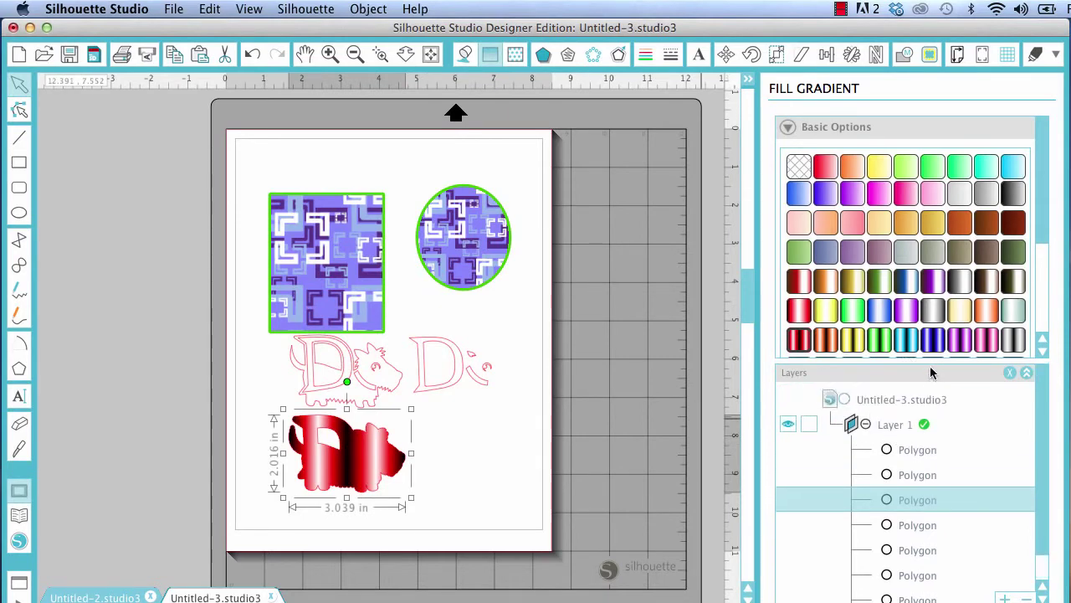
pyautogui.scroll(-5, 947, 296)
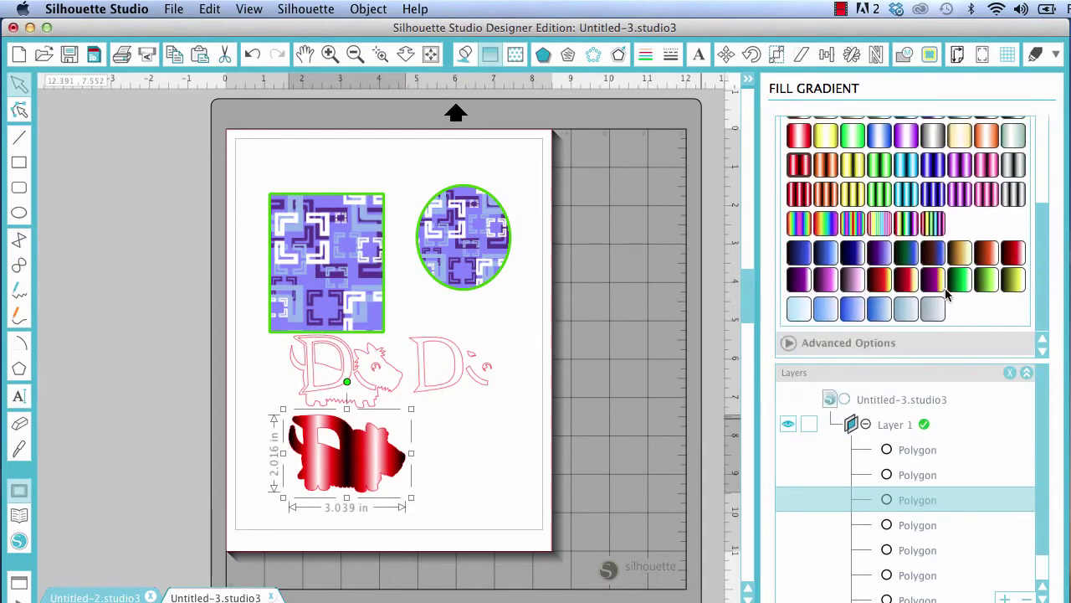
# Step: Expand Advanced Options and recolour the rightmost gradient stop to dark brown
pyautogui.click(789, 343)
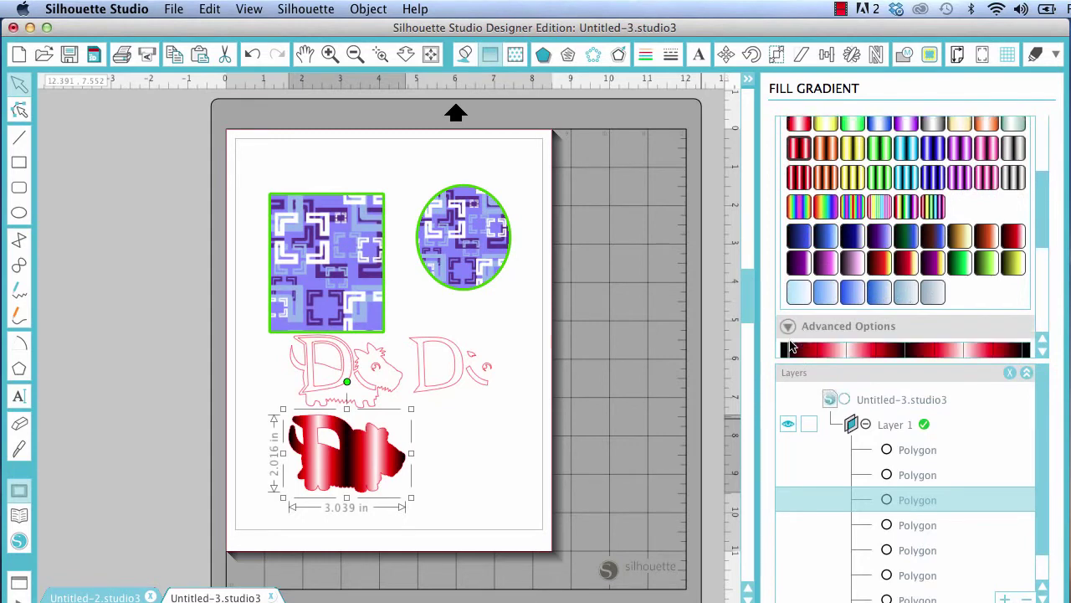
pyautogui.scroll(-4, 789, 335)
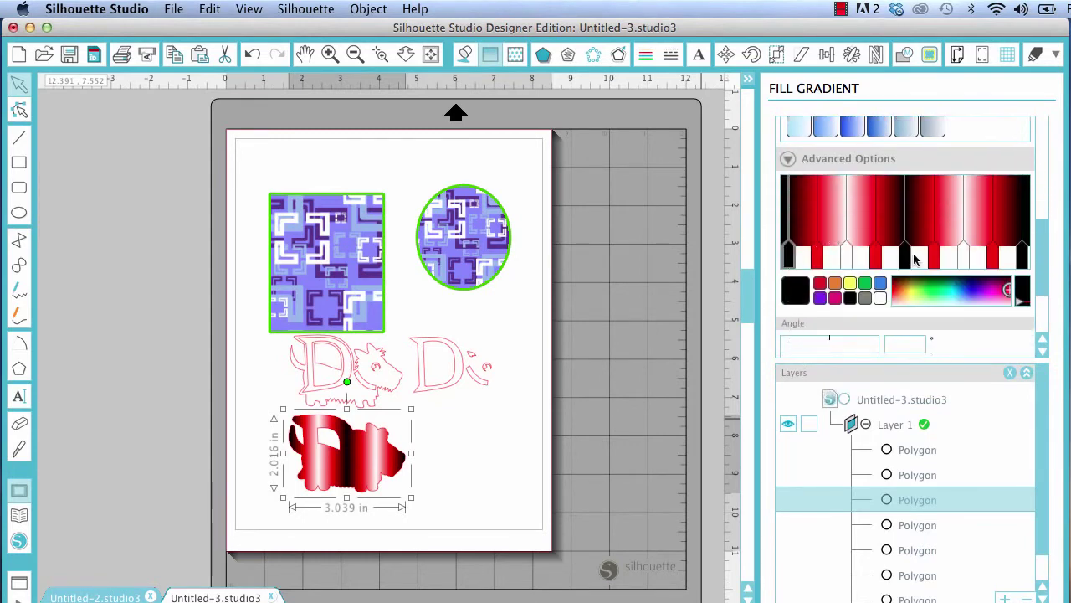
pyautogui.click(1023, 261)
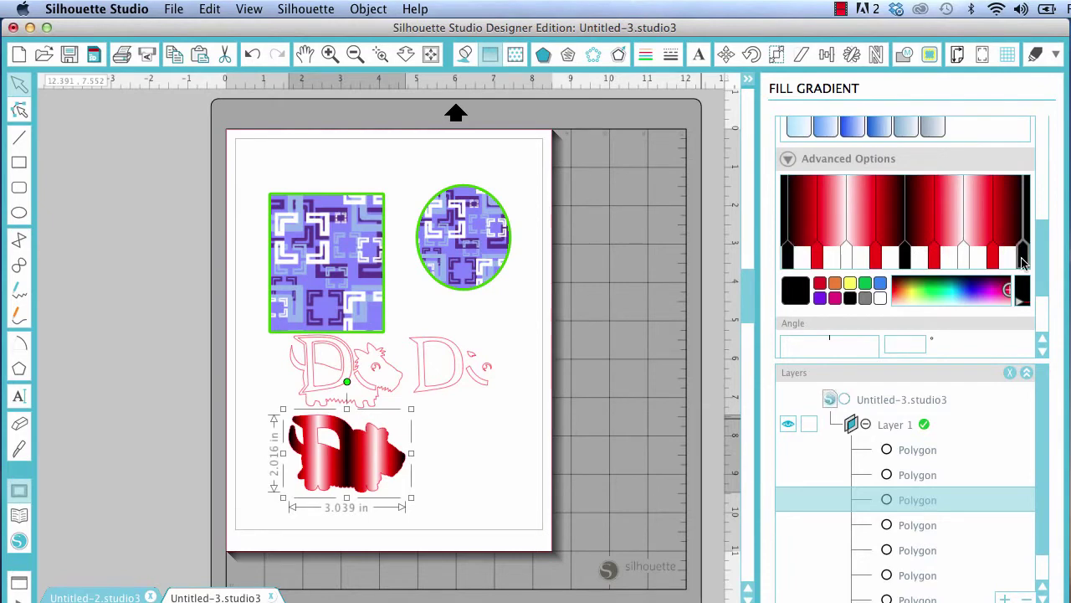
pyautogui.click(907, 286)
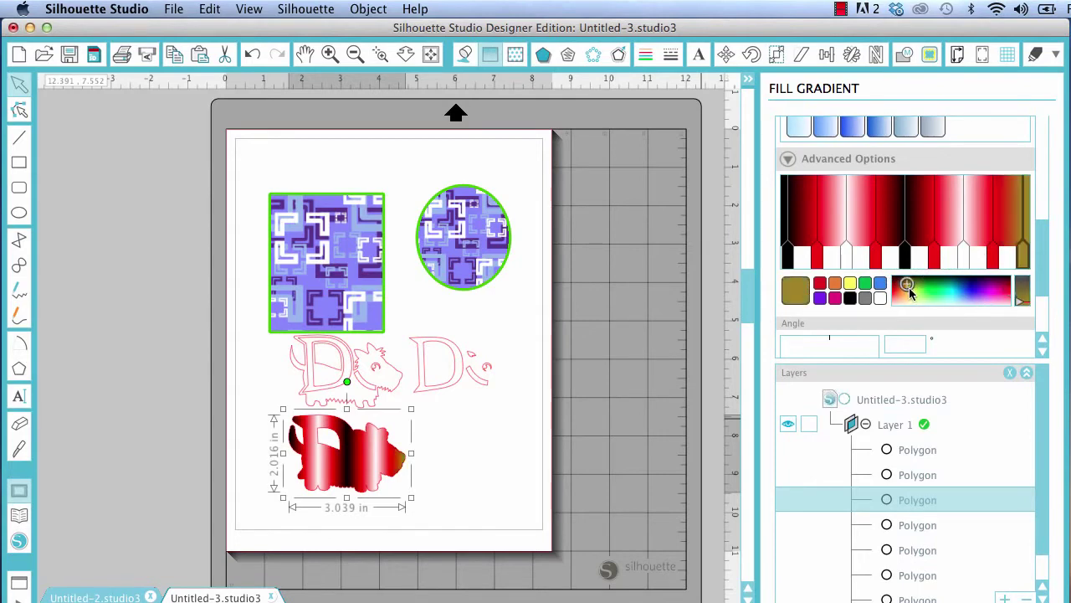
pyautogui.click(910, 288)
pyautogui.click(912, 288)
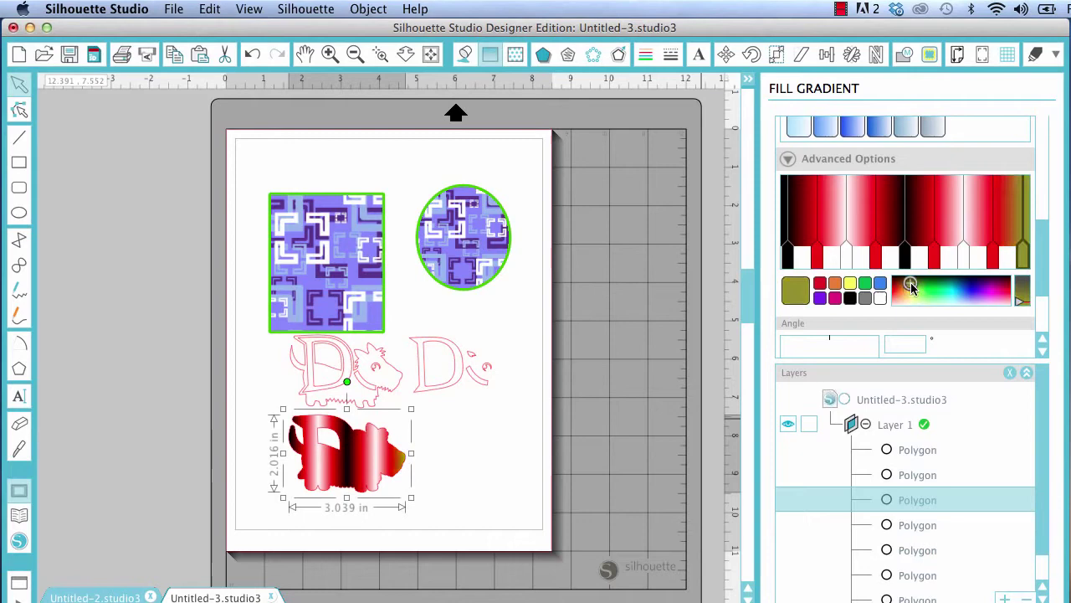
pyautogui.click(905, 286)
pyautogui.click(898, 288)
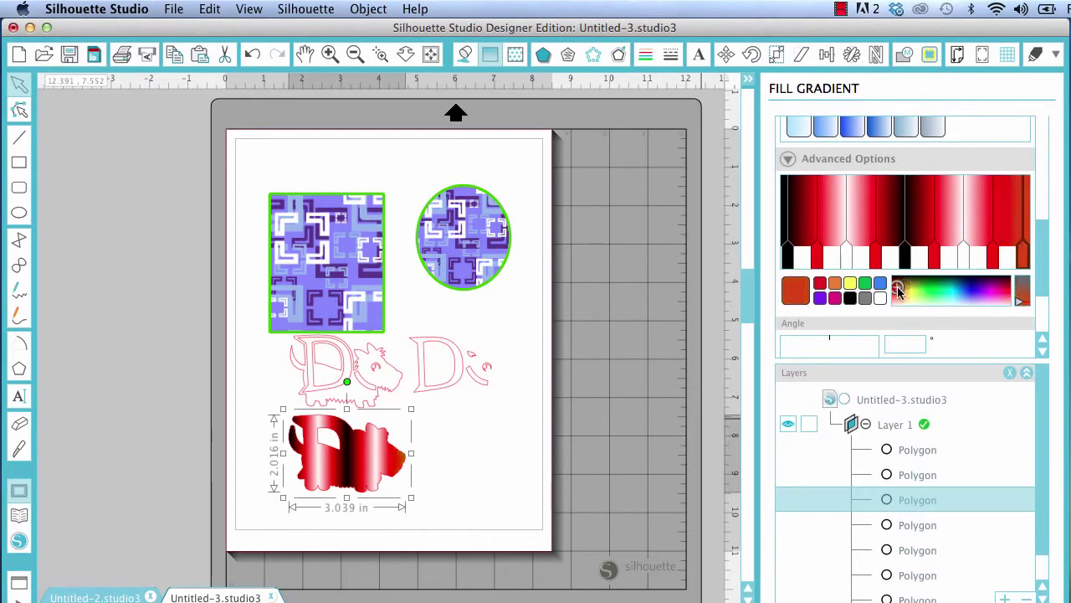
pyautogui.click(901, 279)
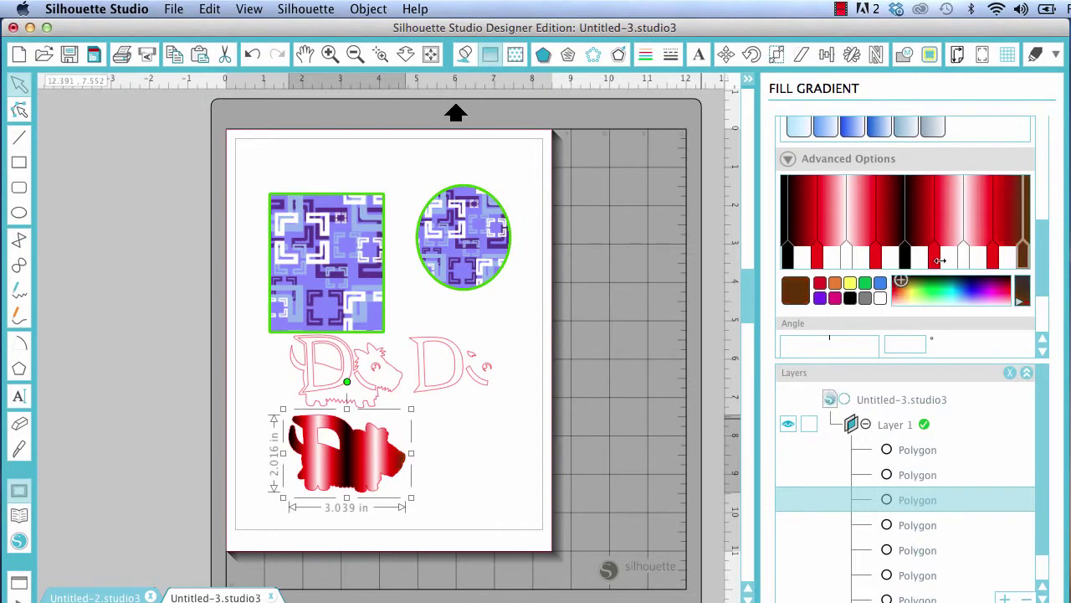
# Step: Change the inner black stop and the leftmost stop to dark brown
pyautogui.click(905, 258)
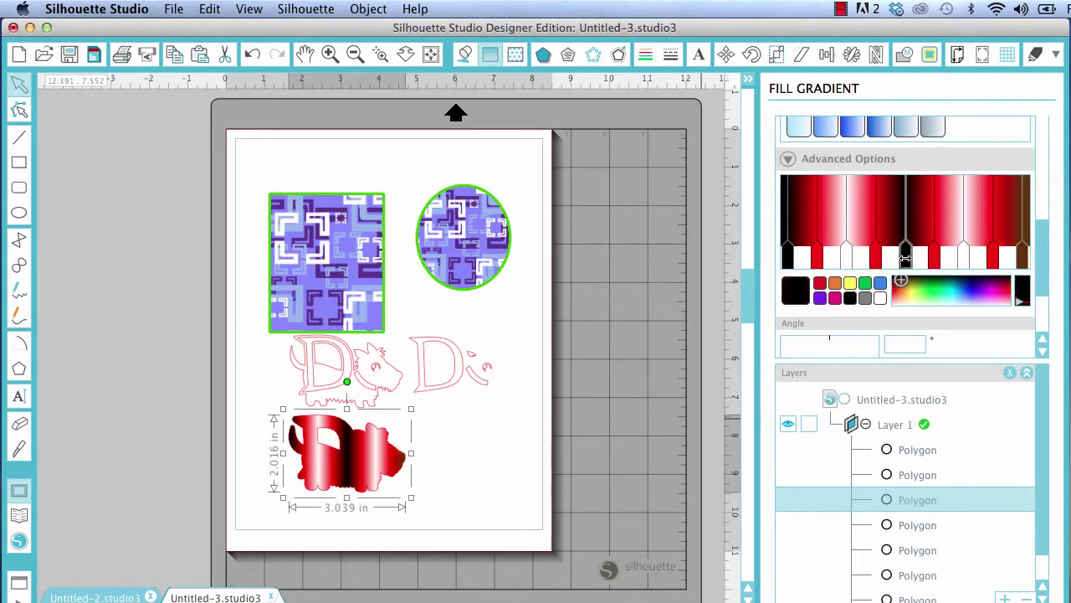
pyautogui.click(1023, 258)
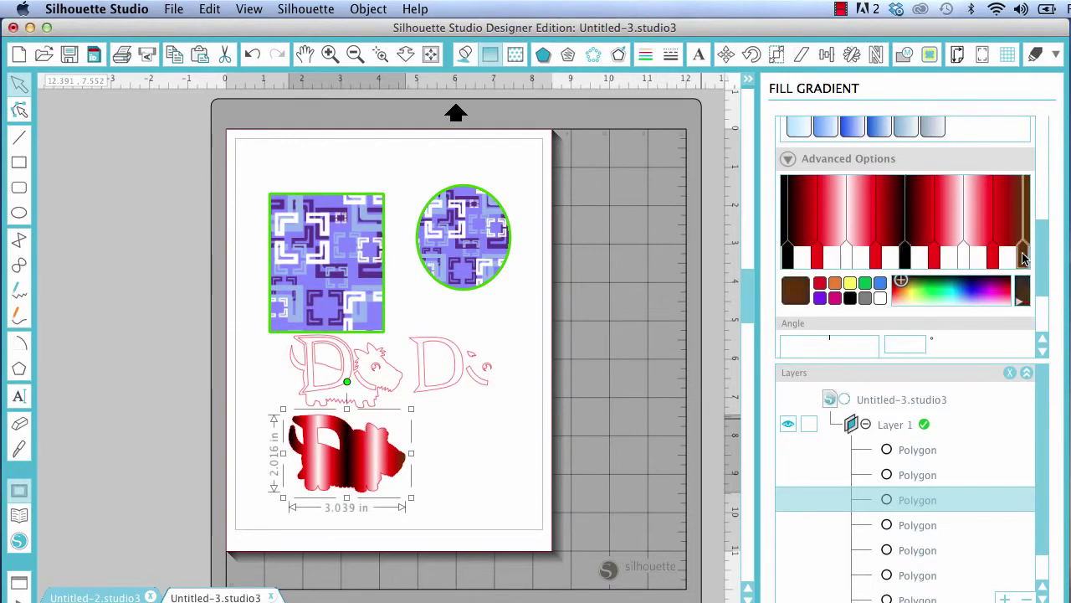
pyautogui.click(907, 257)
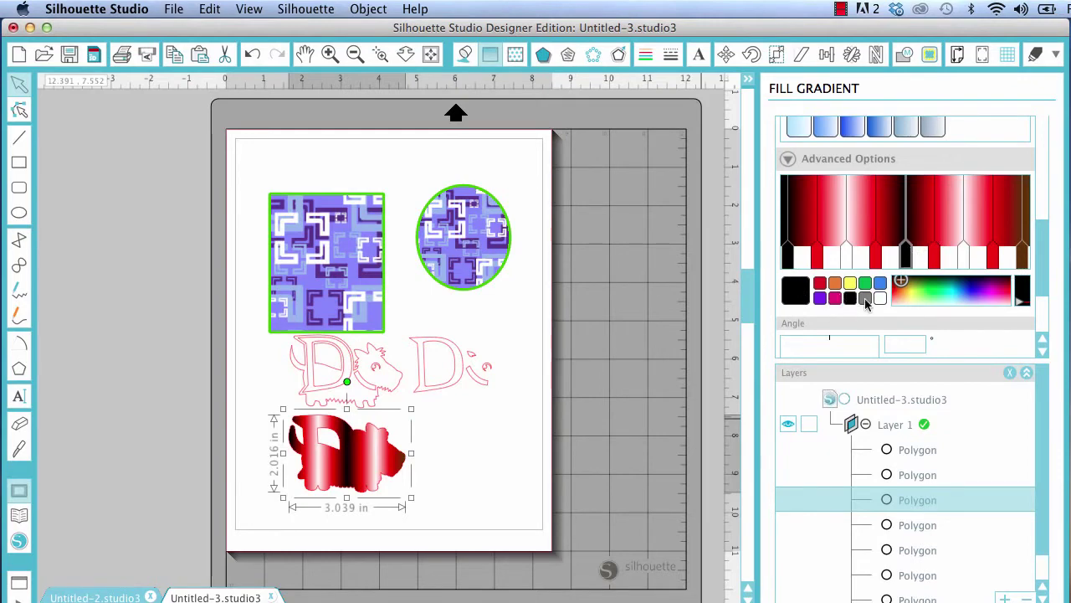
pyautogui.scroll(-2, 866, 304)
pyautogui.scroll(-2, 866, 304)
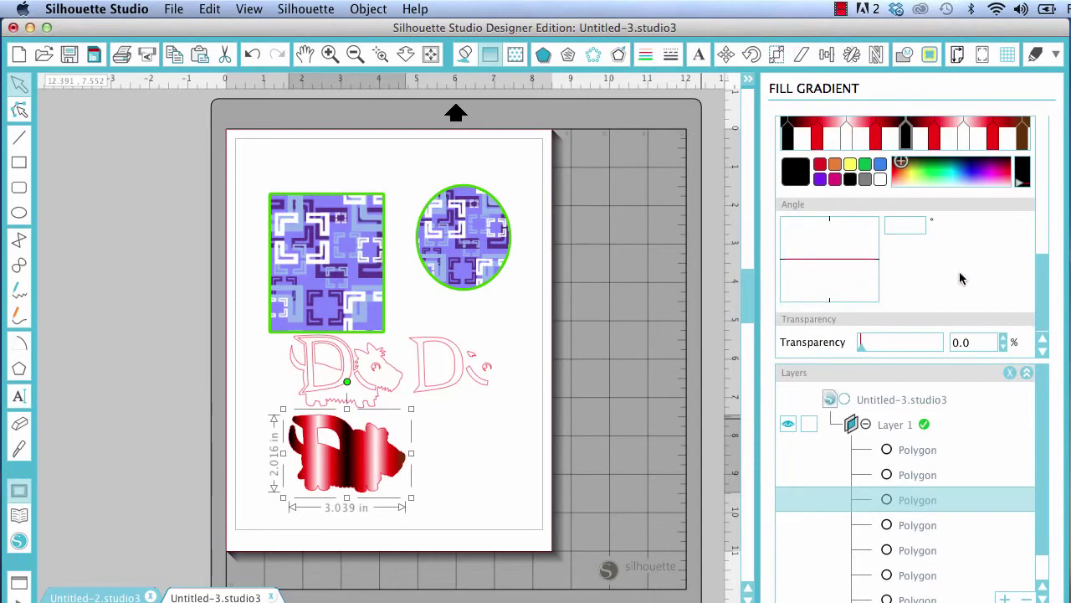
pyautogui.scroll(3, 960, 279)
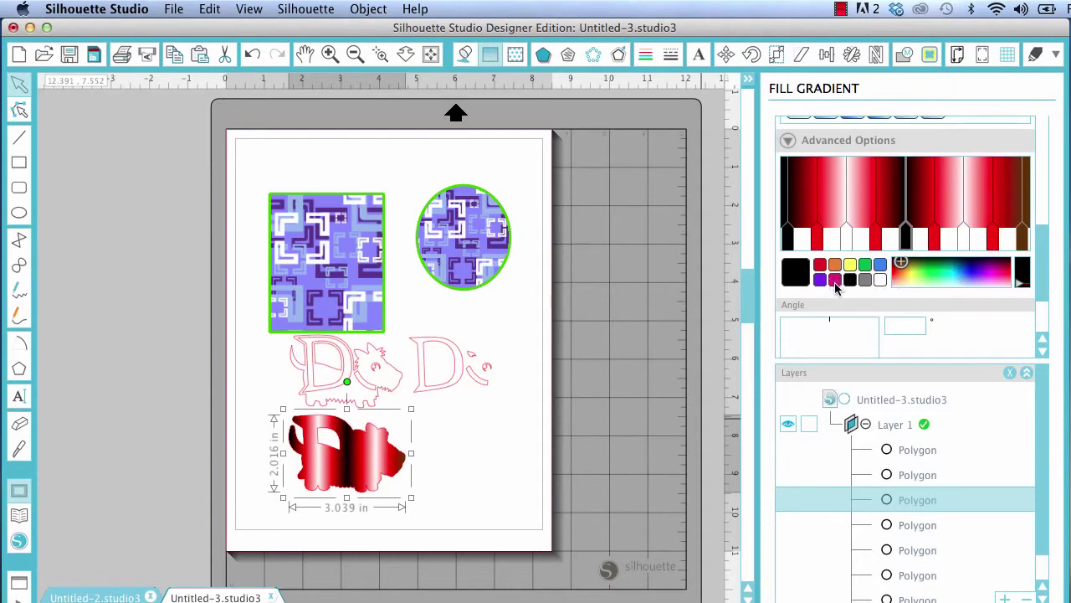
pyautogui.click(901, 264)
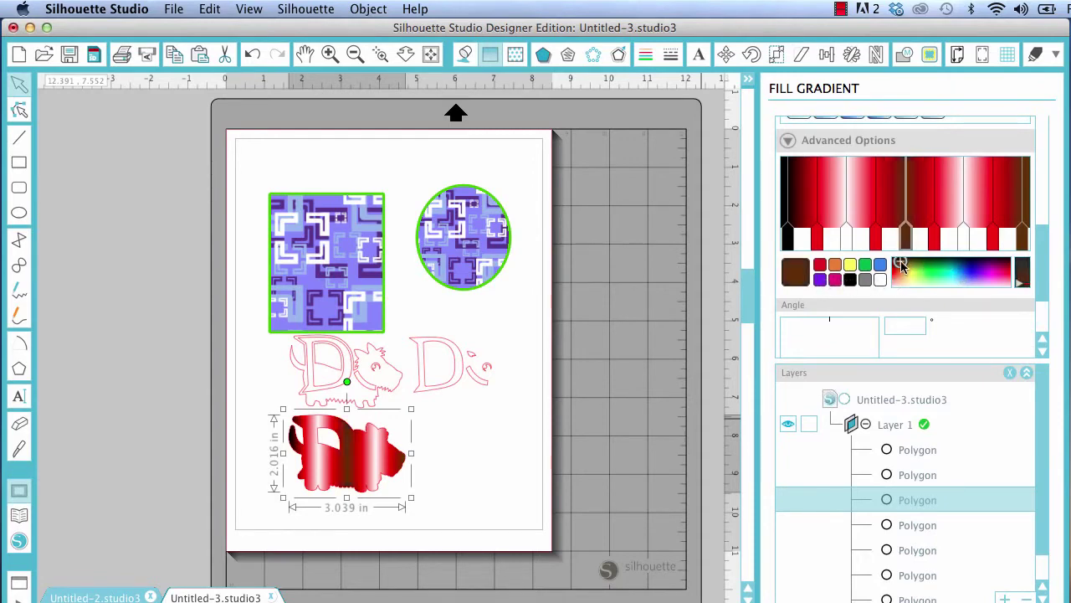
pyautogui.click(792, 241)
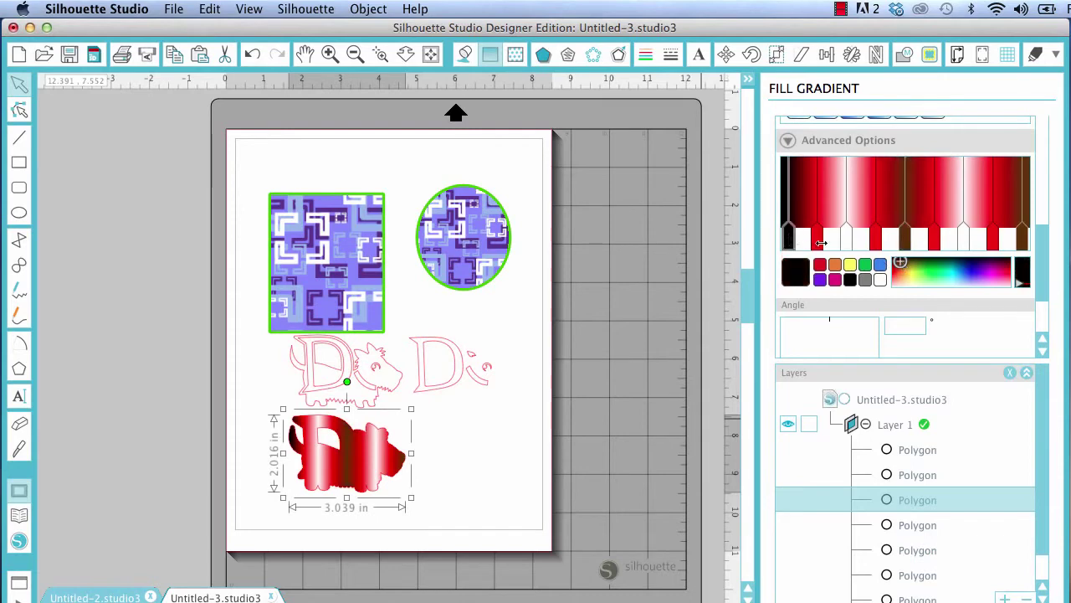
pyautogui.click(902, 266)
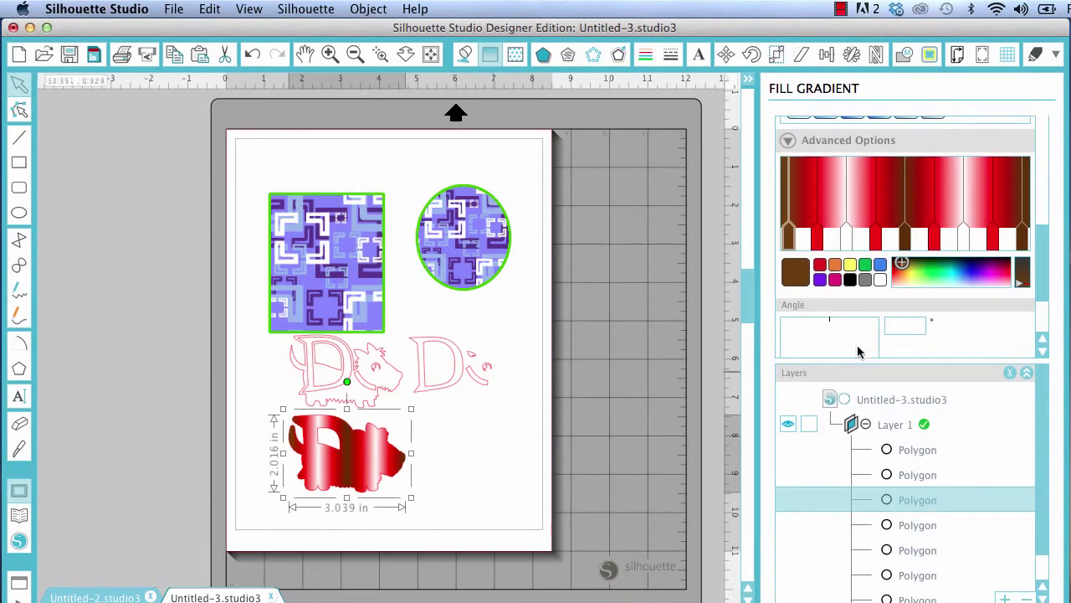
# Step: Turn the dog's gradient Angle dial to -45.0 degrees, then deselect the shape
pyautogui.scroll(-5, 879, 329)
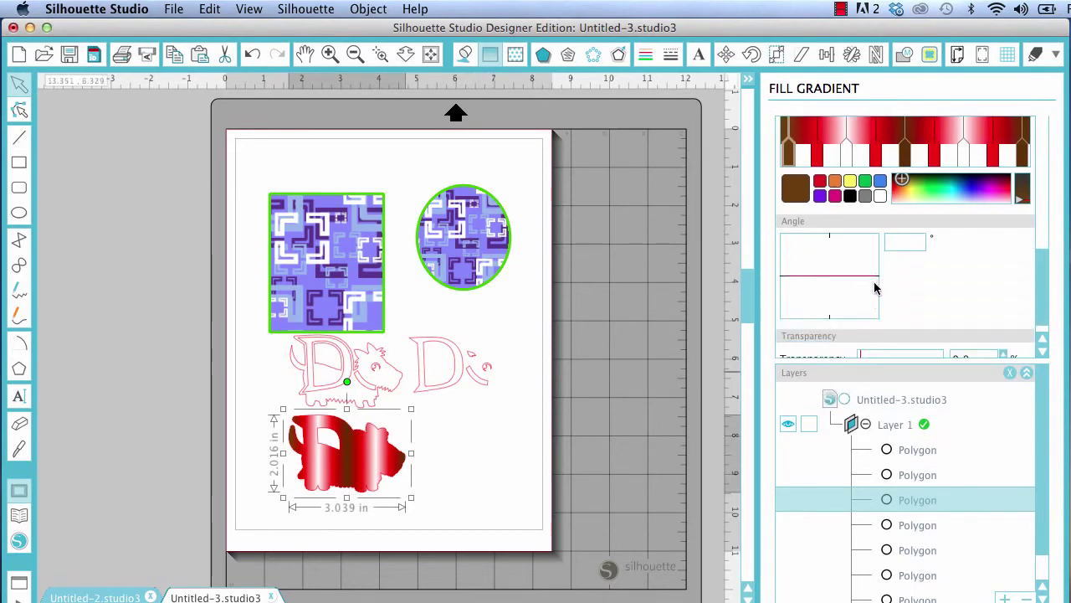
pyautogui.moveTo(872, 281); pyautogui.dragTo(855, 255)
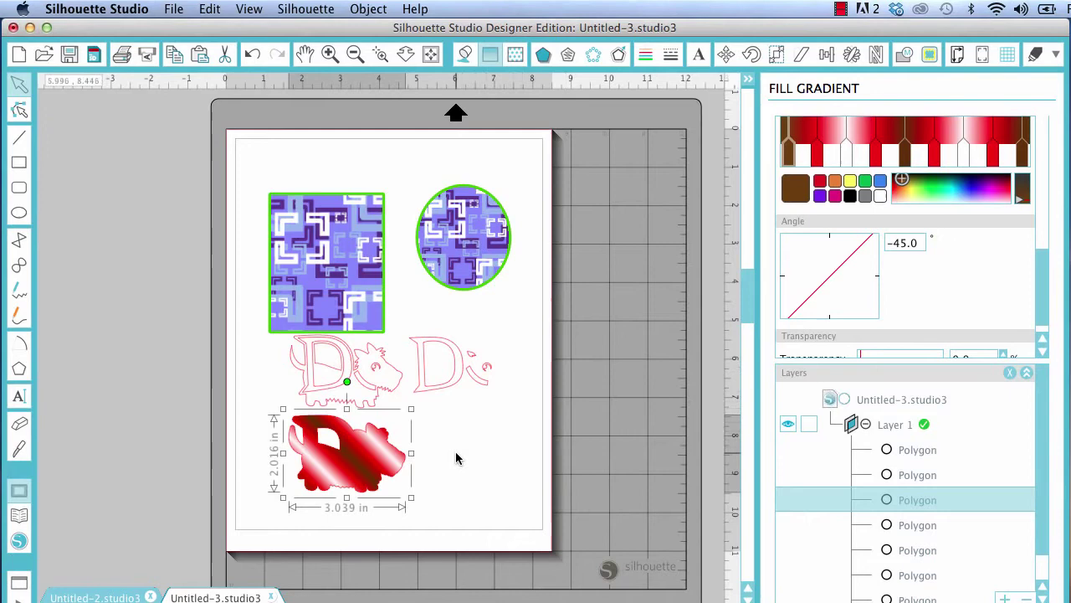
pyautogui.scroll(1, 456, 458)
pyautogui.scroll(1, 456, 457)
pyautogui.click(457, 487)
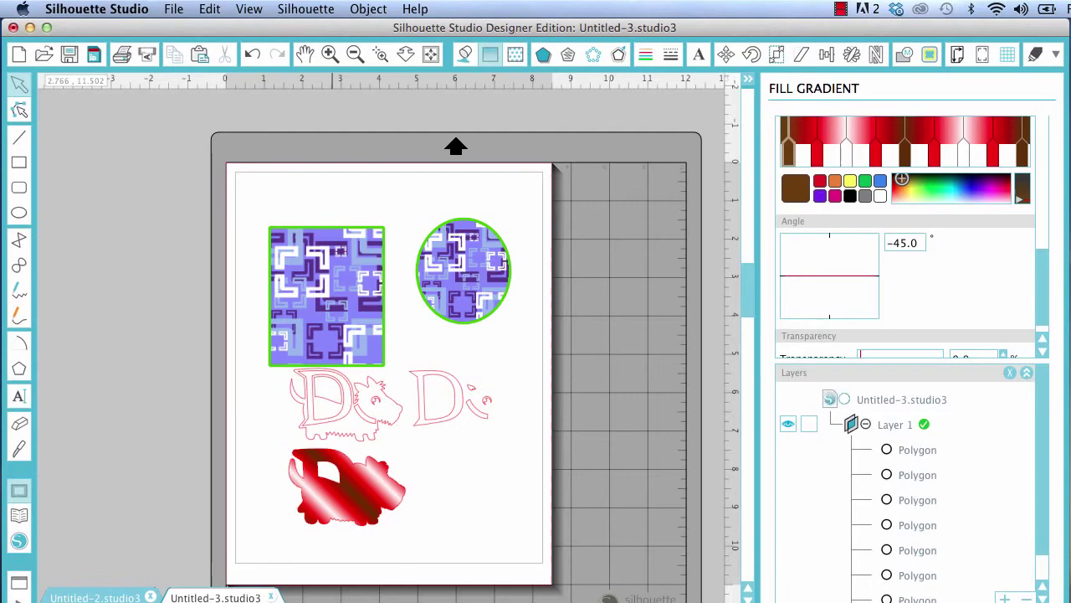
# Step: Toggle Layer 1's visibility off and on, then add a new Layer 2
pyautogui.scroll(-1, 791, 500)
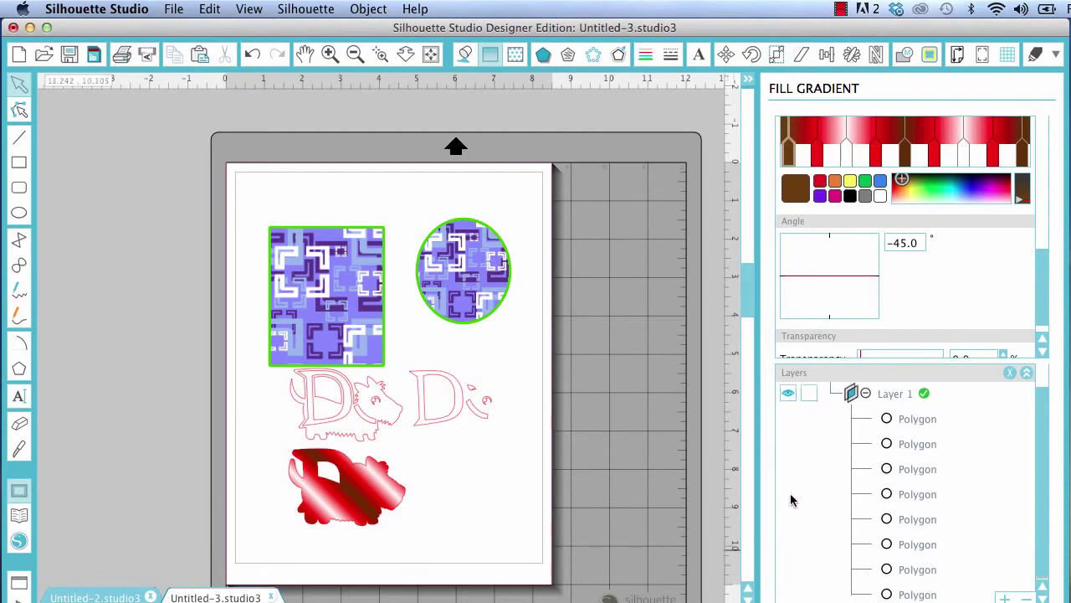
pyautogui.click(788, 397)
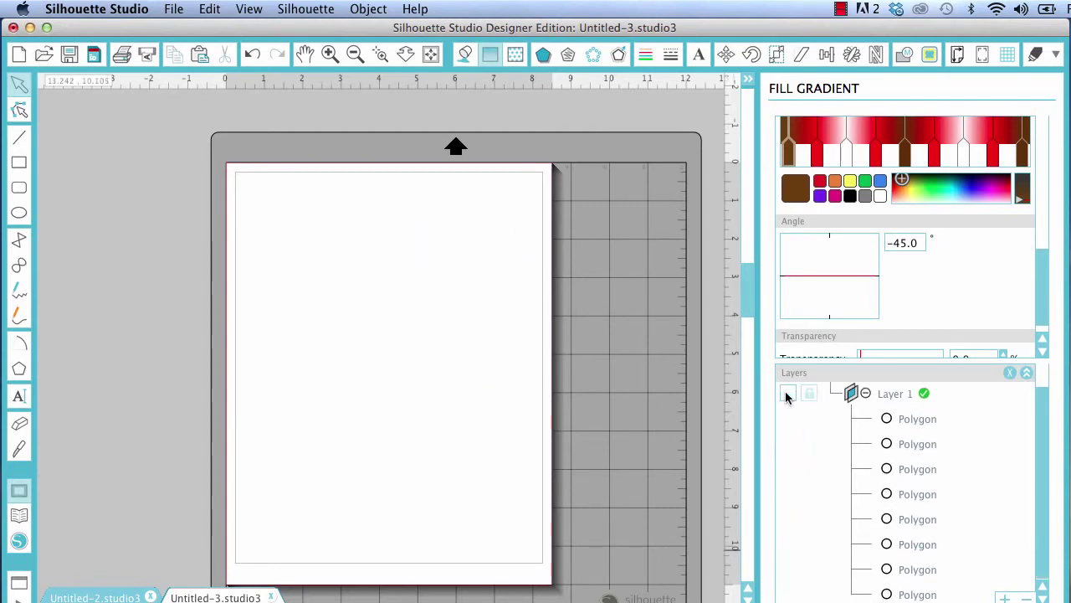
pyautogui.click(786, 396)
pyautogui.click(787, 397)
pyautogui.click(788, 398)
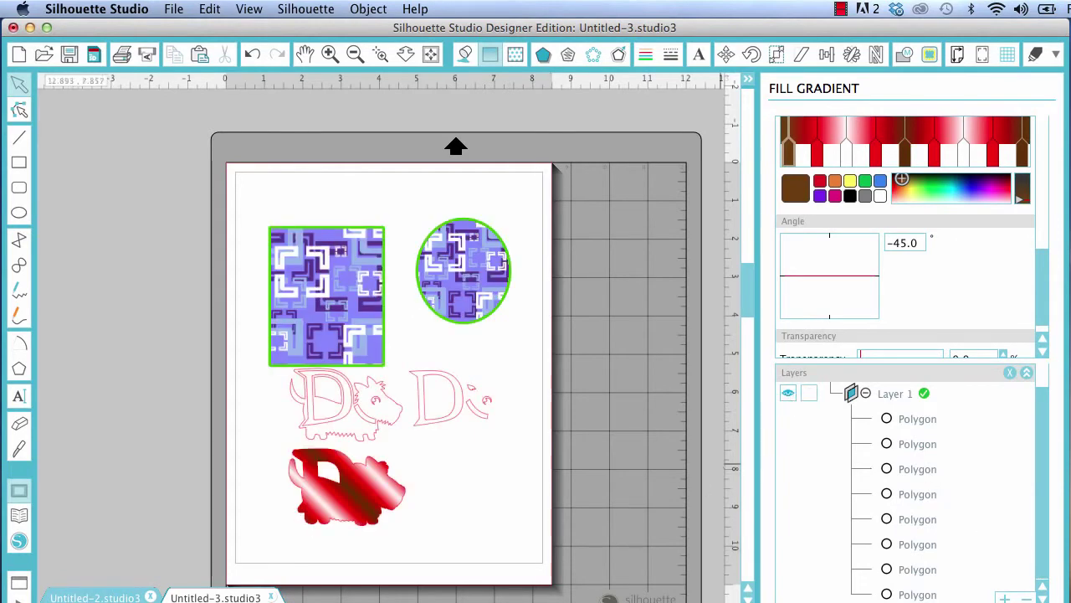
pyautogui.click(1005, 598)
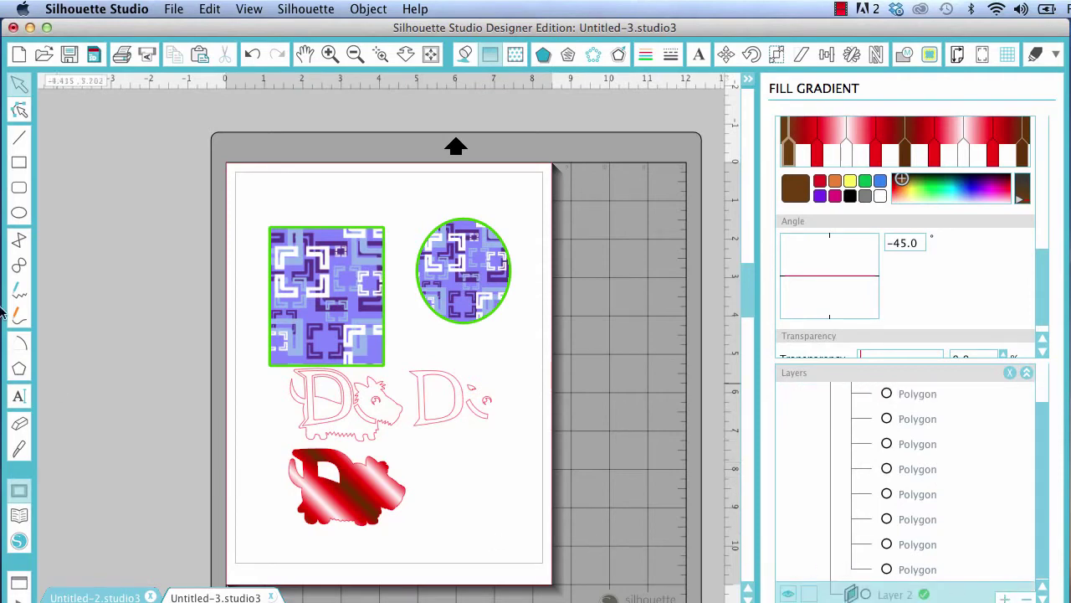
pyautogui.click(18, 162)
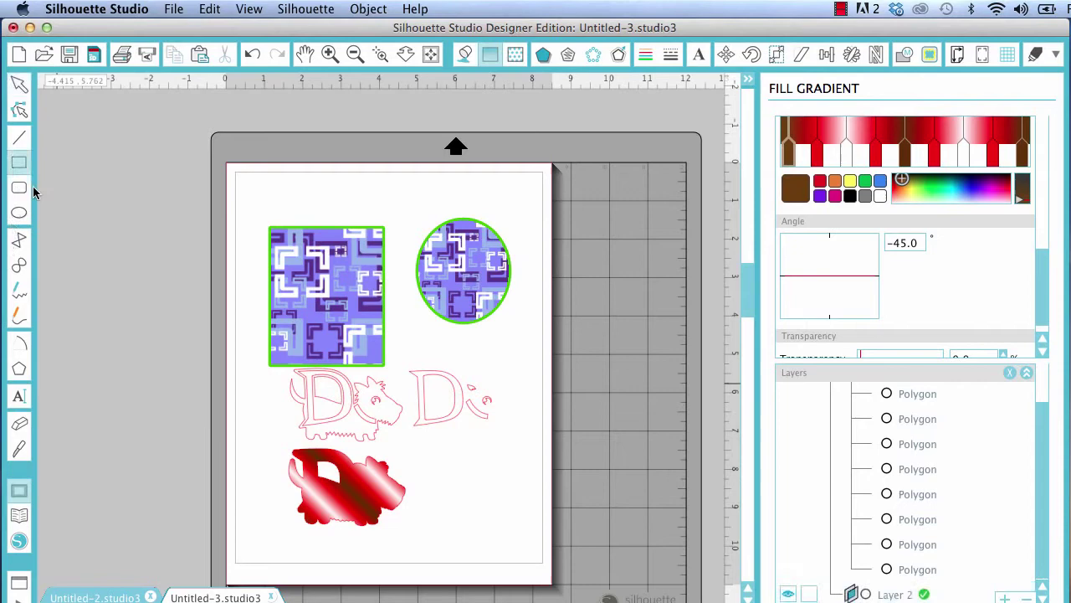
# Step: Draw a rectangle covering nearly the whole page and fill it yellow
pyautogui.moveTo(236, 545); pyautogui.dragTo(533, 187)
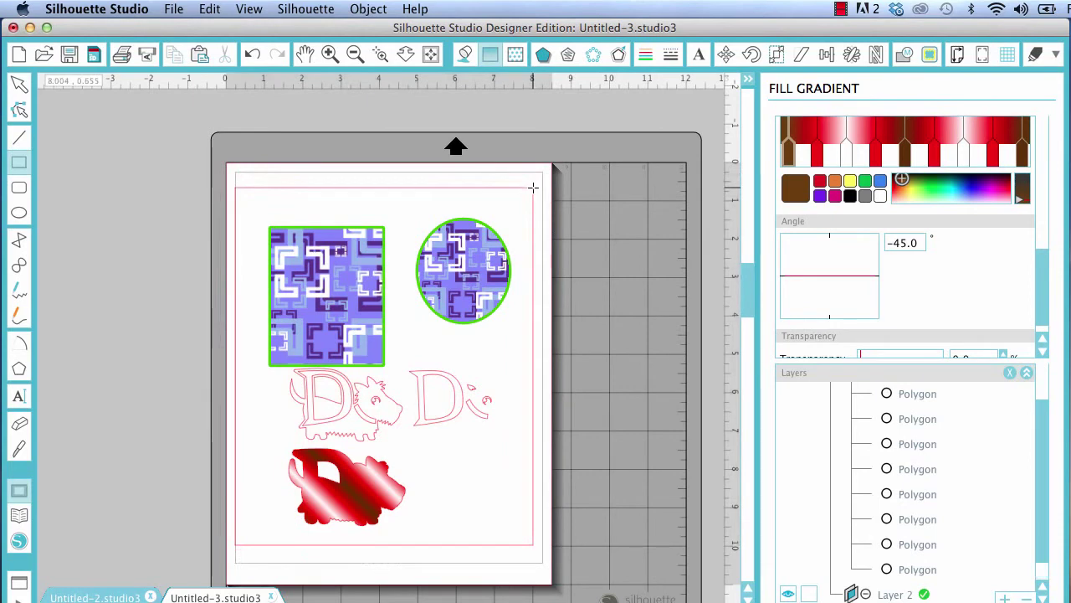
pyautogui.click(19, 85)
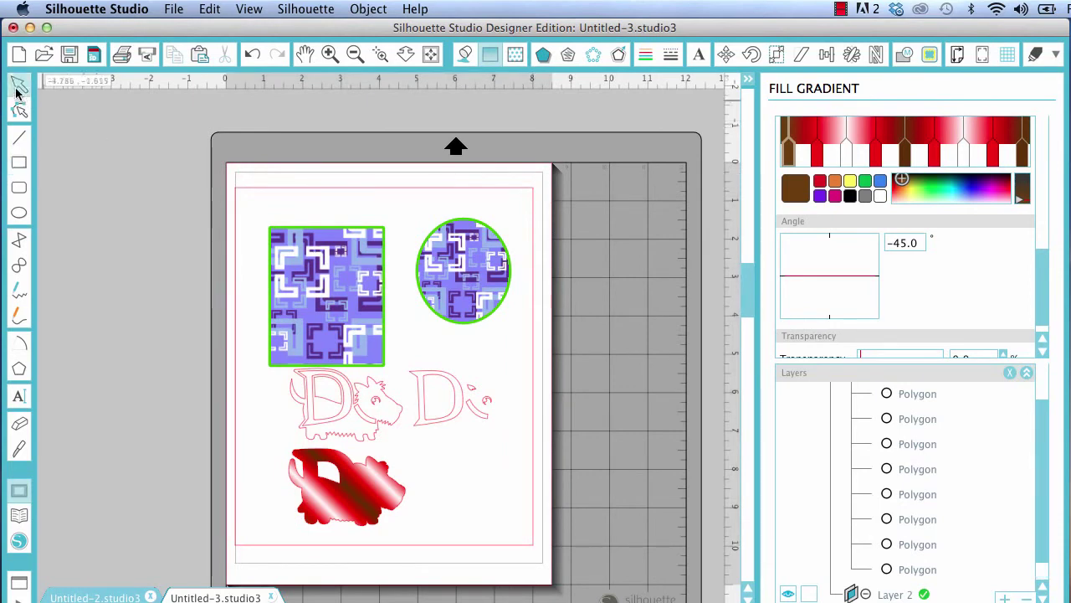
pyautogui.click(324, 188)
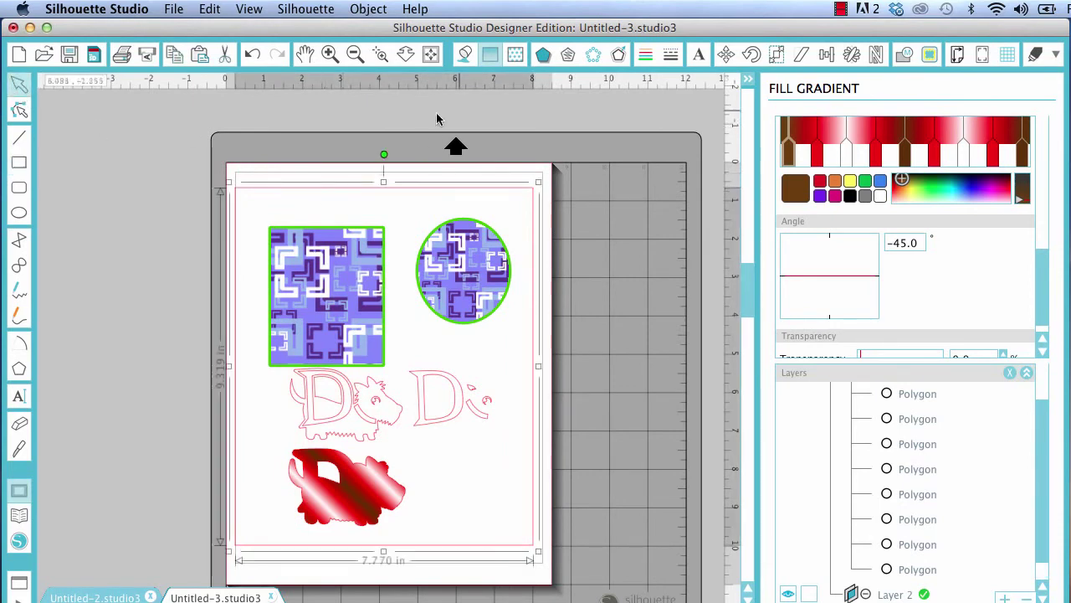
pyautogui.click(469, 58)
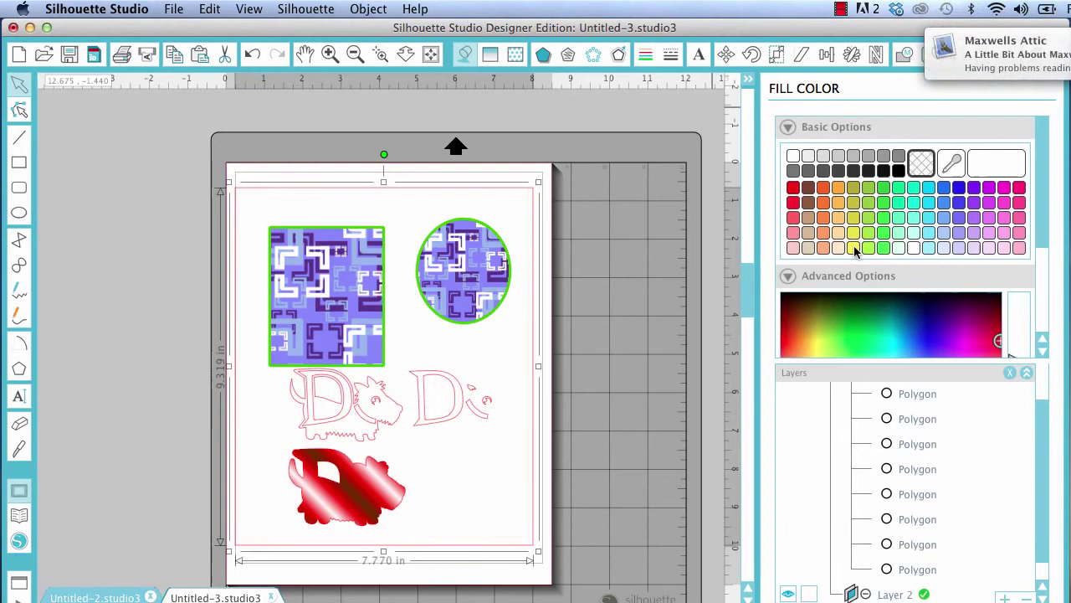
pyautogui.click(854, 248)
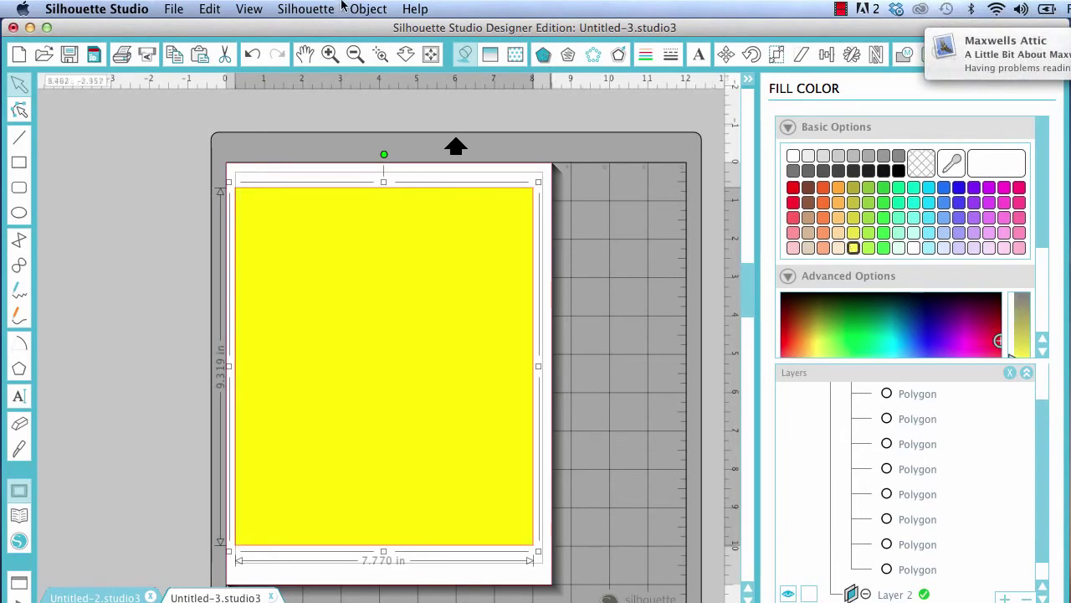
# Step: Apply Object > Arrange > Send to Back to the yellow rectangle twice
pyautogui.click(365, 10)
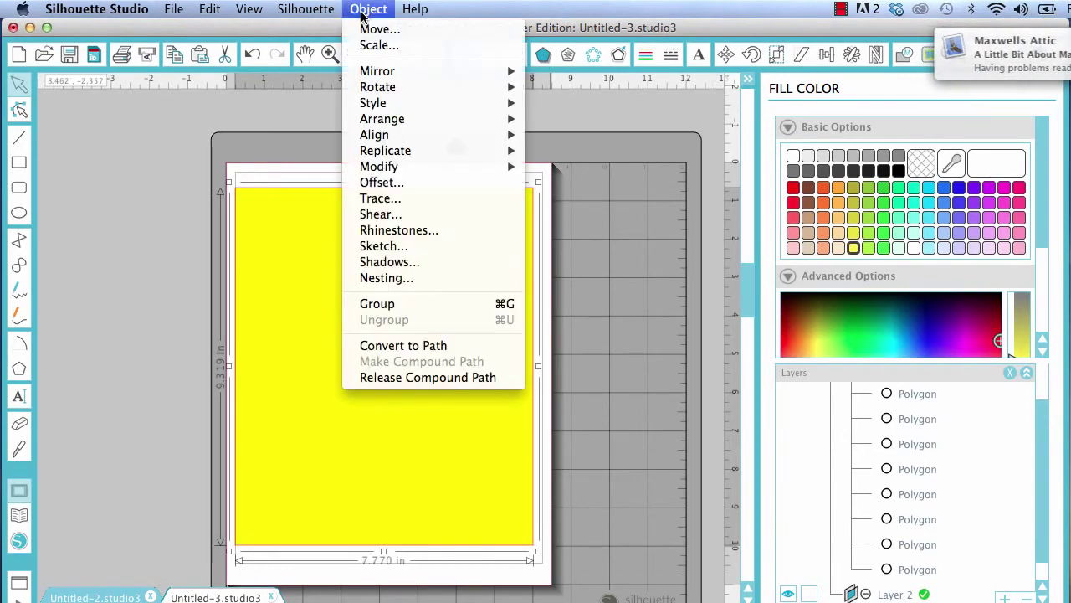
pyautogui.moveTo(398, 122)
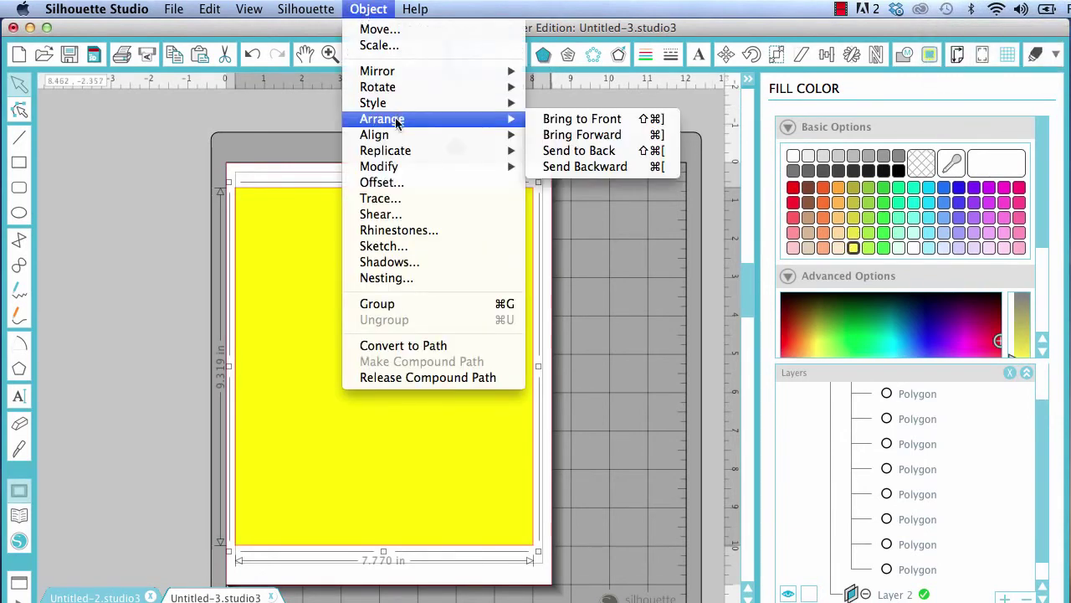
pyautogui.click(560, 157)
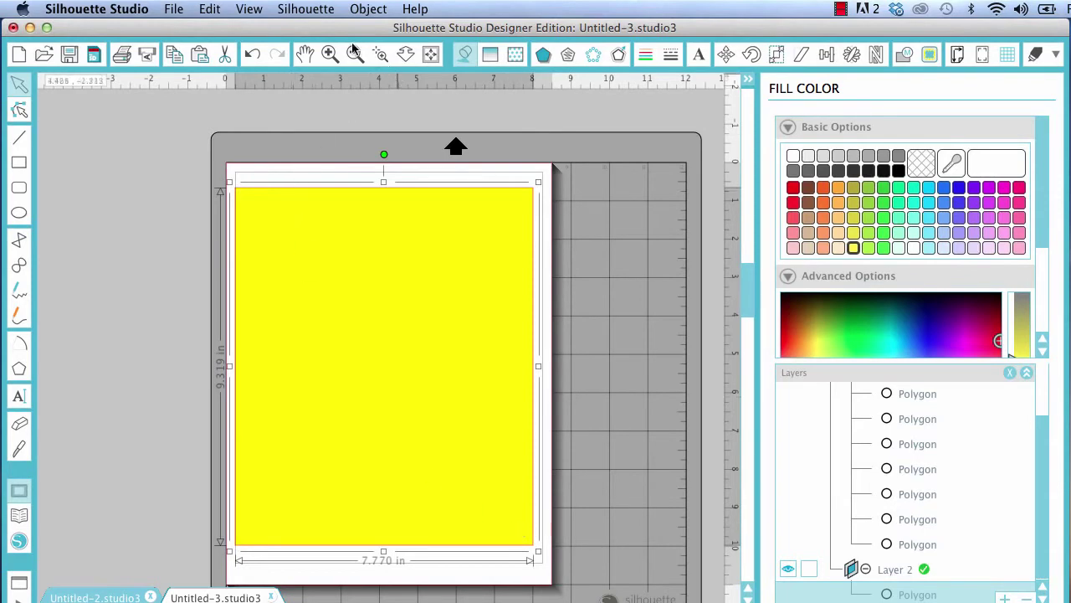
pyautogui.click(365, 10)
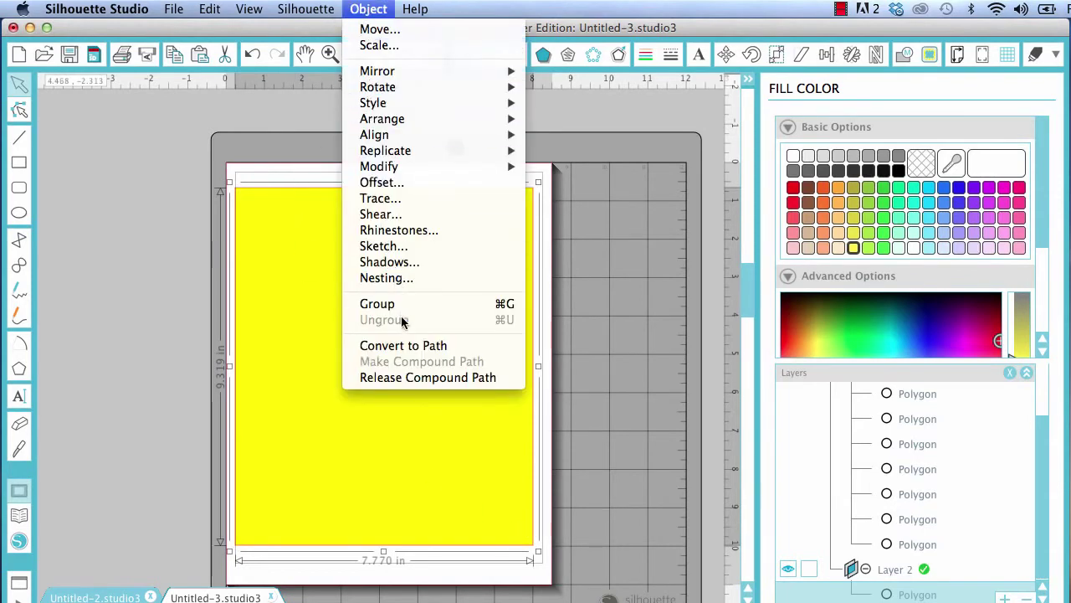
pyautogui.moveTo(377, 121)
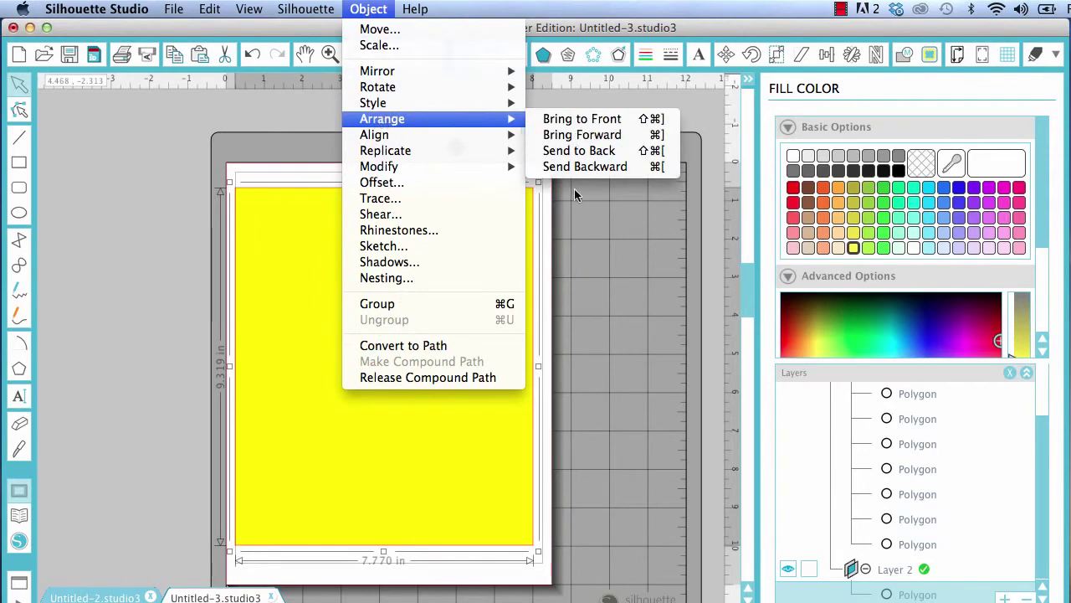
pyautogui.click(574, 150)
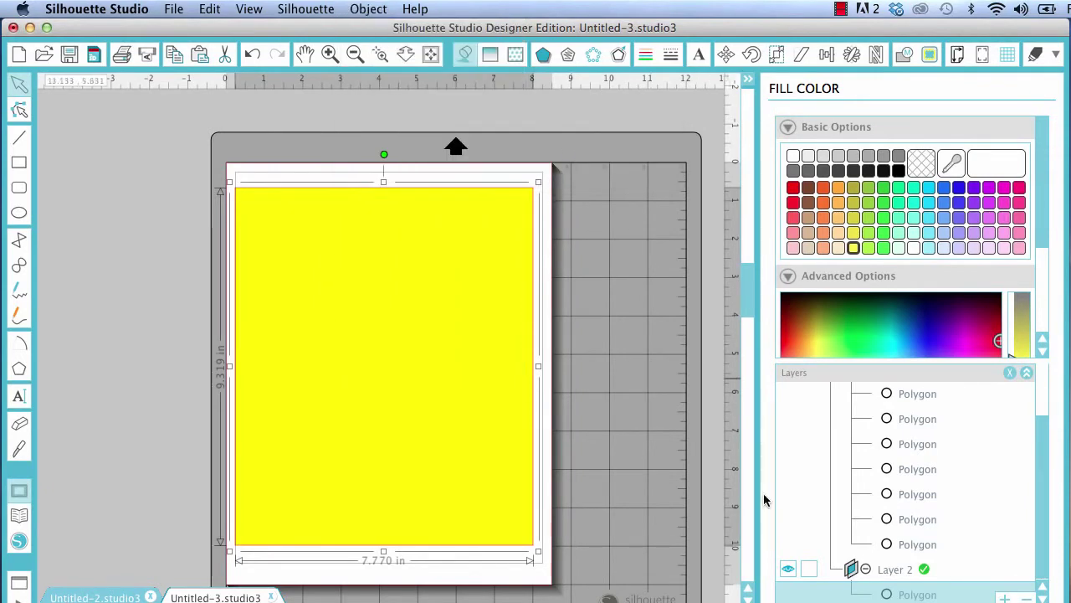
pyautogui.scroll(5, 811, 524)
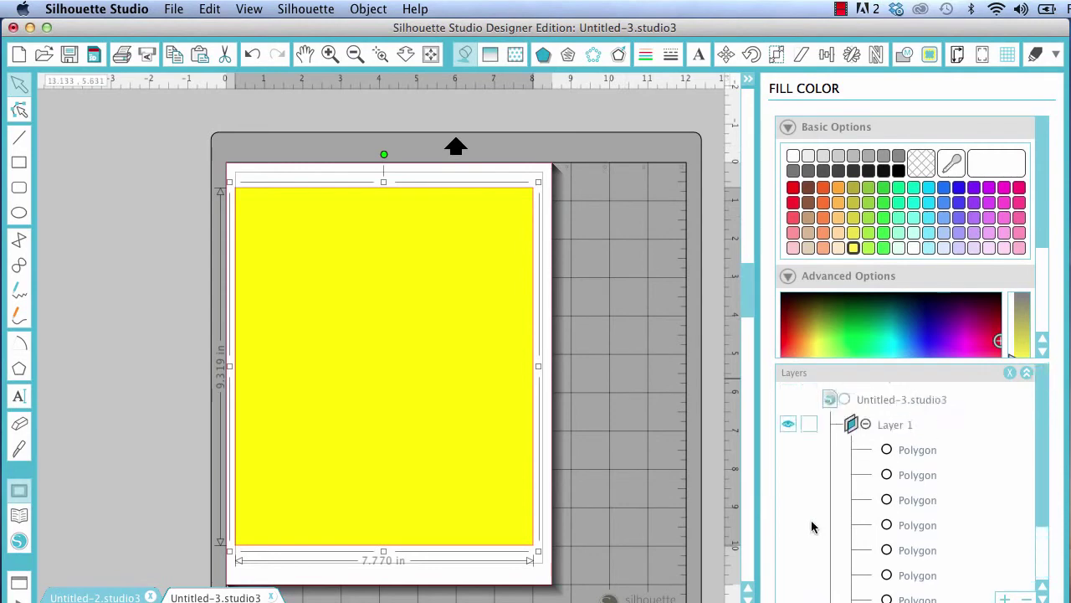
# Step: Select Layer 1, check the Arrange menu, and nudge the yellow rectangle slightly
pyautogui.click(900, 425)
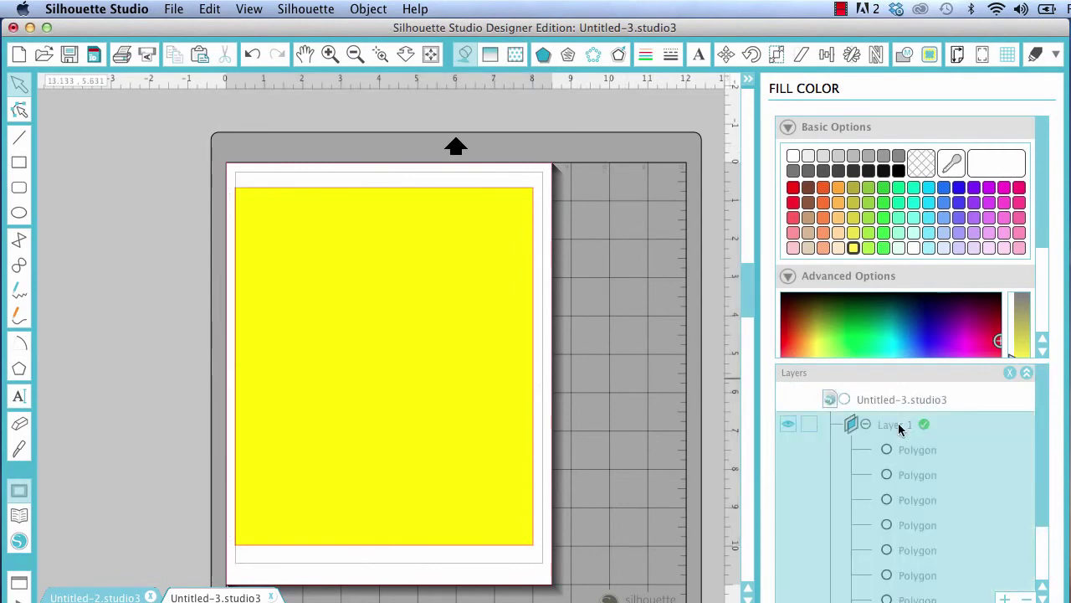
pyautogui.click(374, 10)
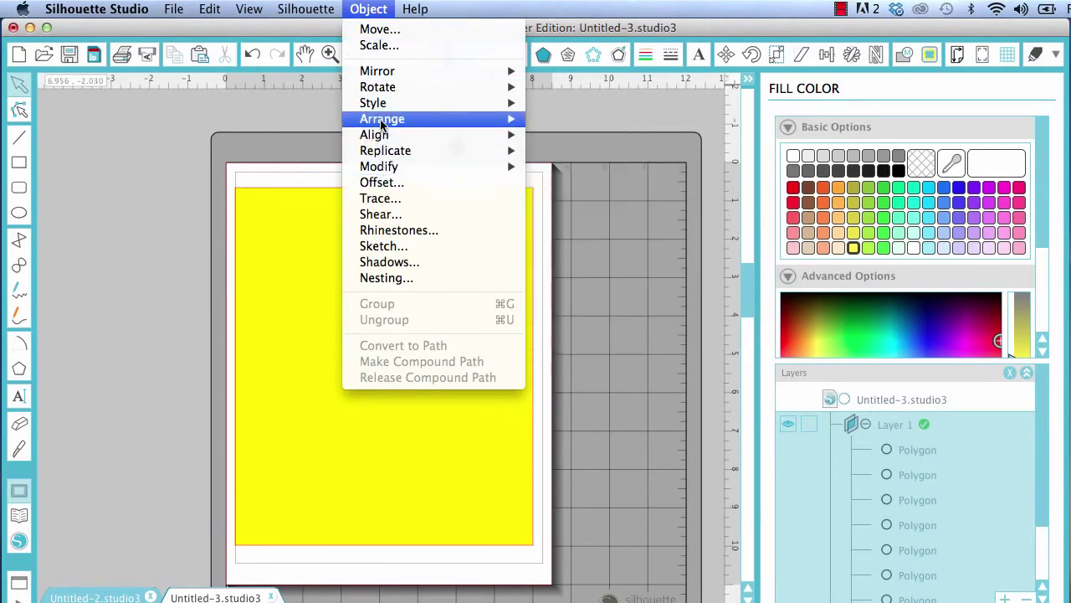
pyautogui.moveTo(382, 125)
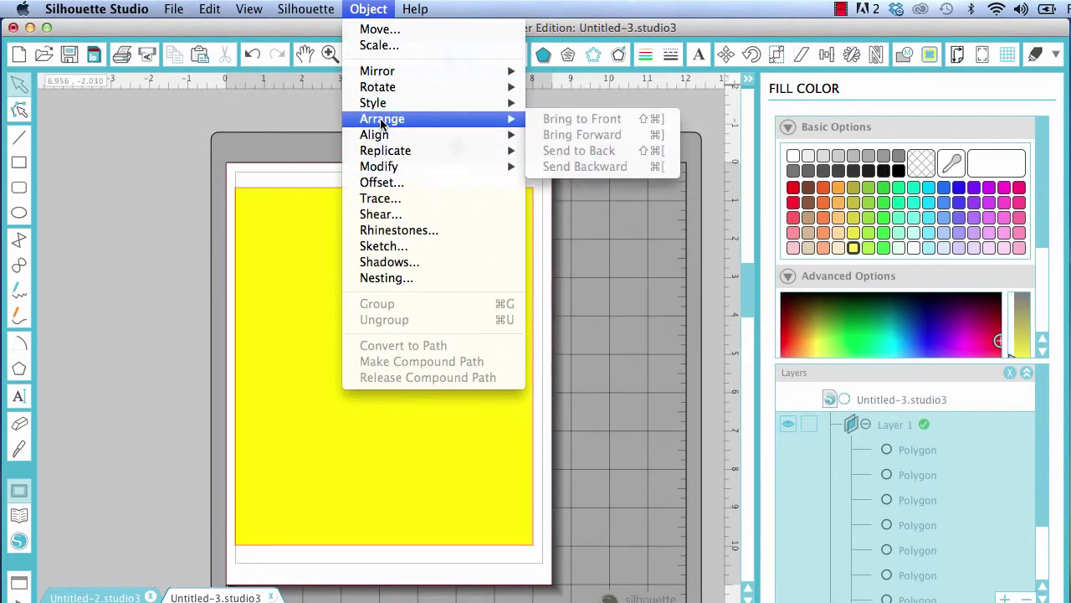
pyautogui.click(150, 248)
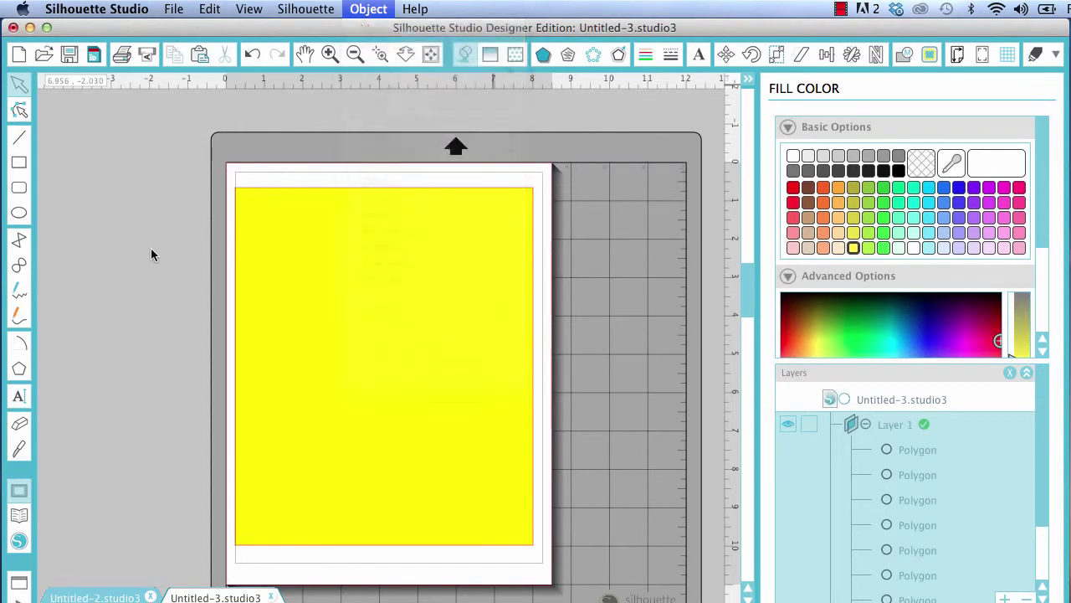
pyautogui.moveTo(291, 207)
pyautogui.mouseDown()
pyautogui.moveTo(293, 287)
pyautogui.moveTo(299, 196)
pyautogui.moveTo(298, 208)
pyautogui.mouseUp()
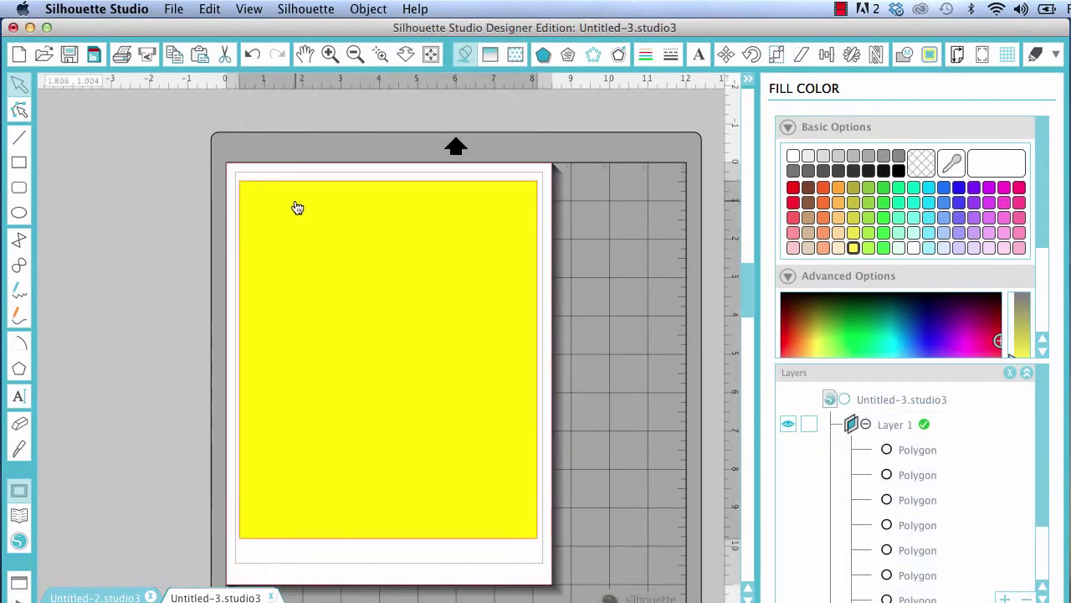
pyautogui.press('Escape')
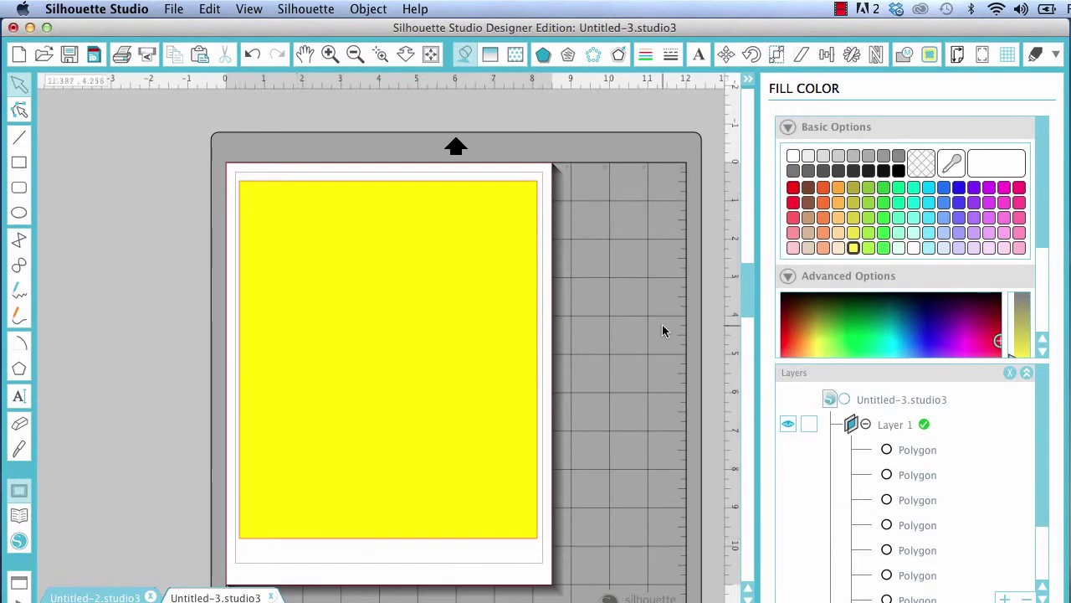
# Step: Drag Layer 2 below Layer 1's contents in the Layers panel
pyautogui.scroll(-3, 999, 472)
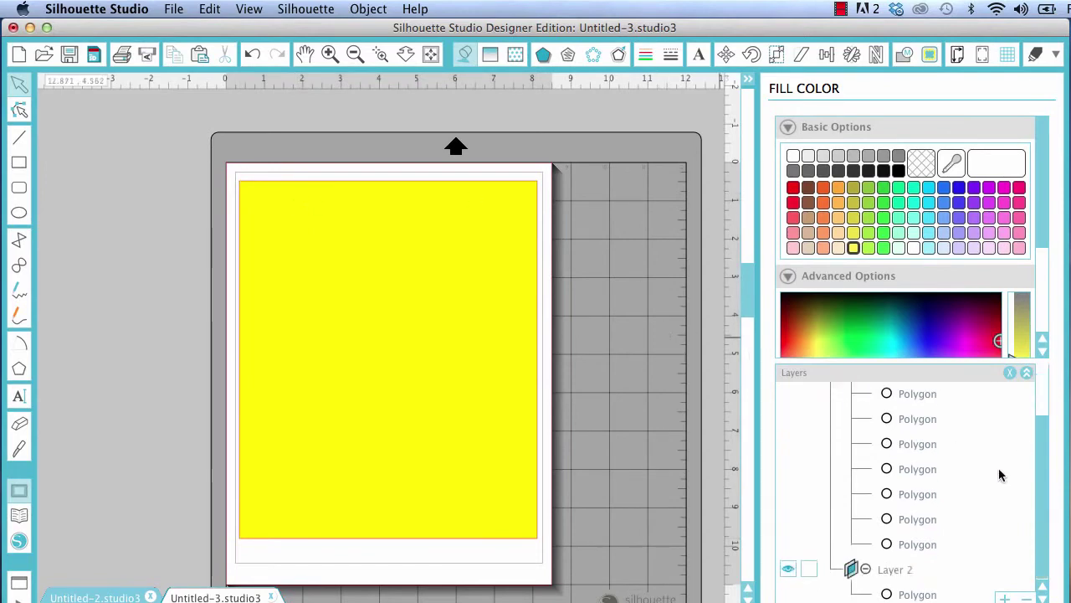
pyautogui.moveTo(885, 574)
pyautogui.mouseDown()
pyautogui.moveTo(898, 357)
pyautogui.moveTo(942, 358)
pyautogui.moveTo(962, 418)
pyautogui.moveTo(894, 574)
pyautogui.mouseUp()
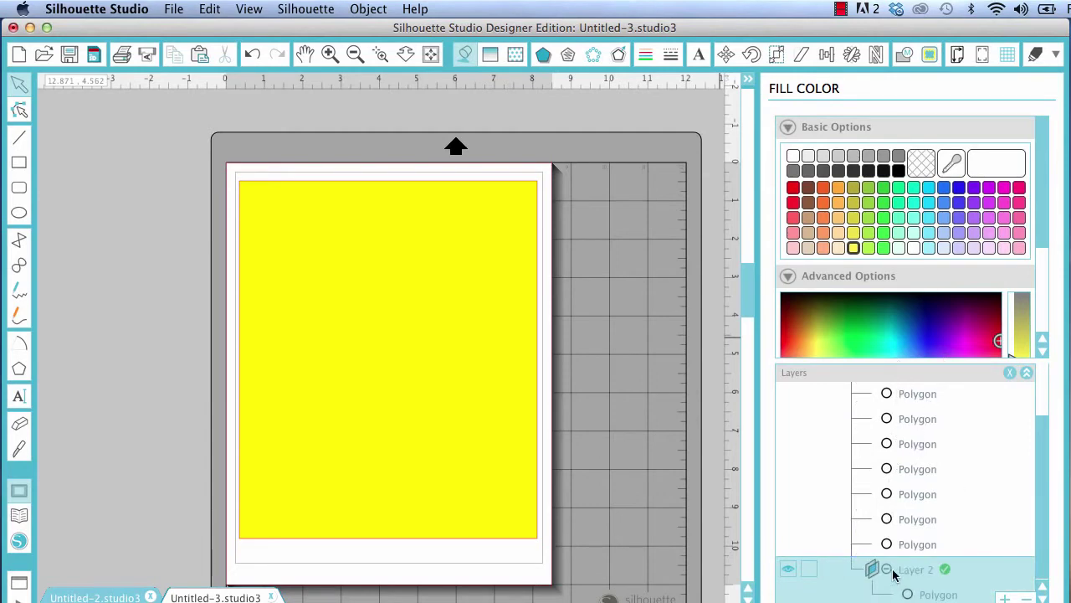
pyautogui.moveTo(1046, 521)
pyautogui.mouseDown()
pyautogui.moveTo(1049, 484)
pyautogui.moveTo(1054, 508)
pyautogui.mouseUp()
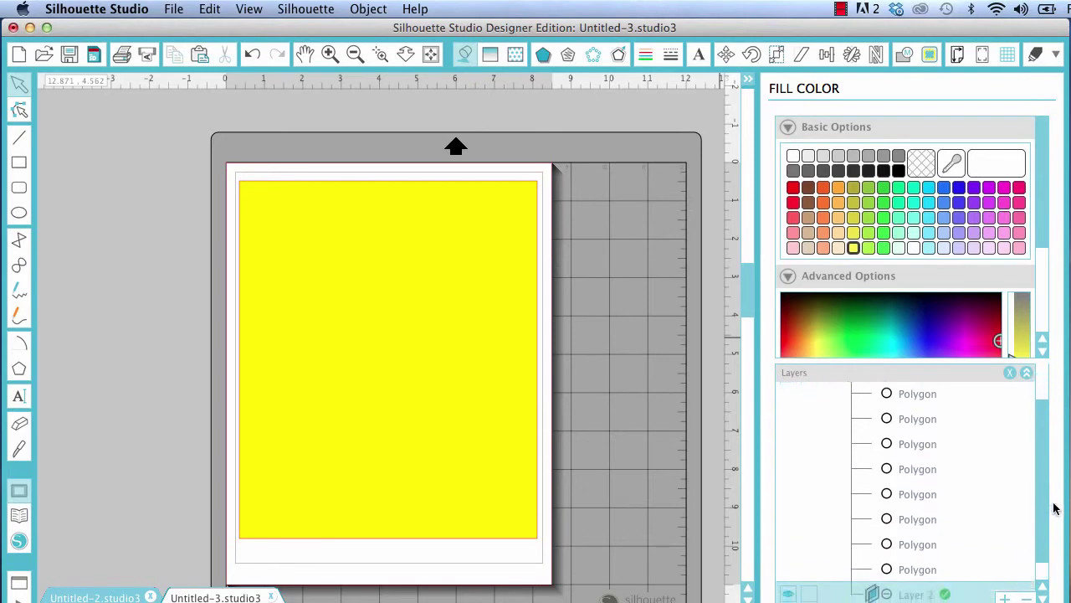
pyautogui.moveTo(910, 595); pyautogui.dragTo(913, 370)
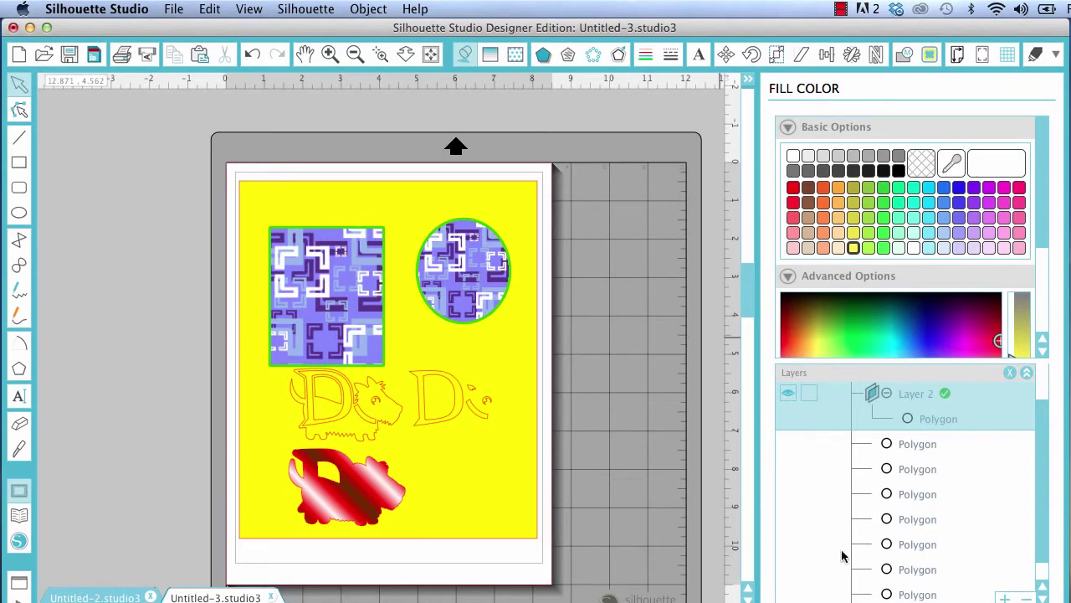
pyautogui.scroll(-1, 804, 529)
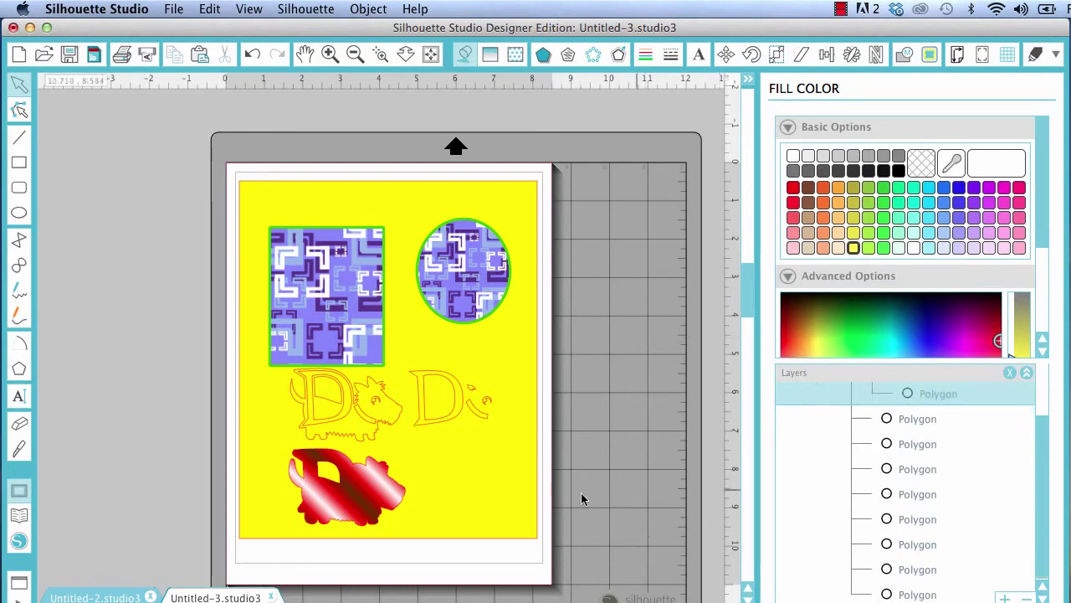
pyautogui.scroll(3, 834, 462)
pyautogui.scroll(1, 504, 553)
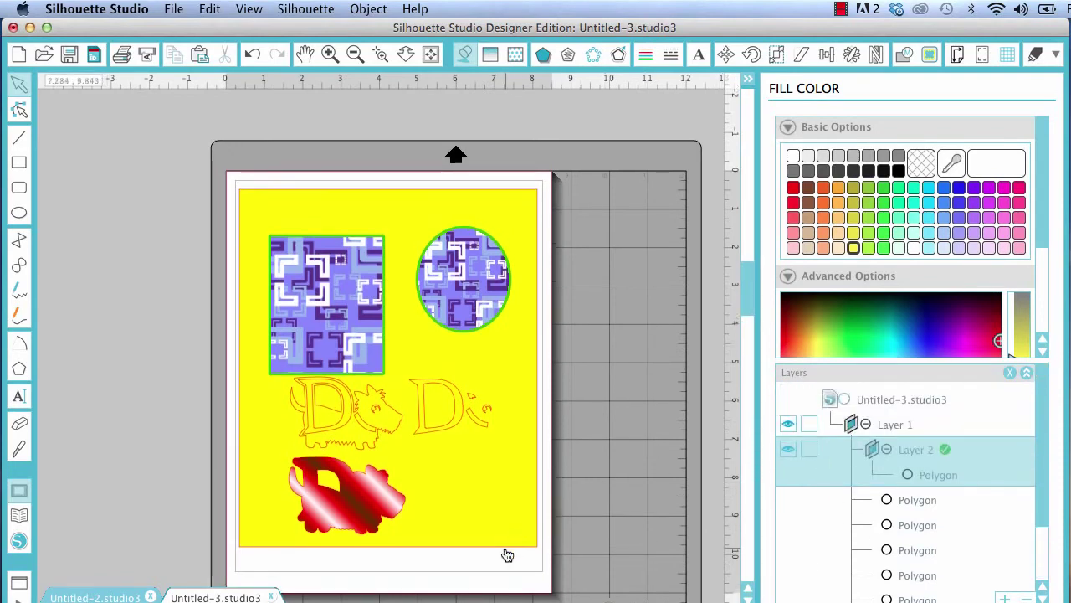
pyautogui.scroll(-3, 499, 548)
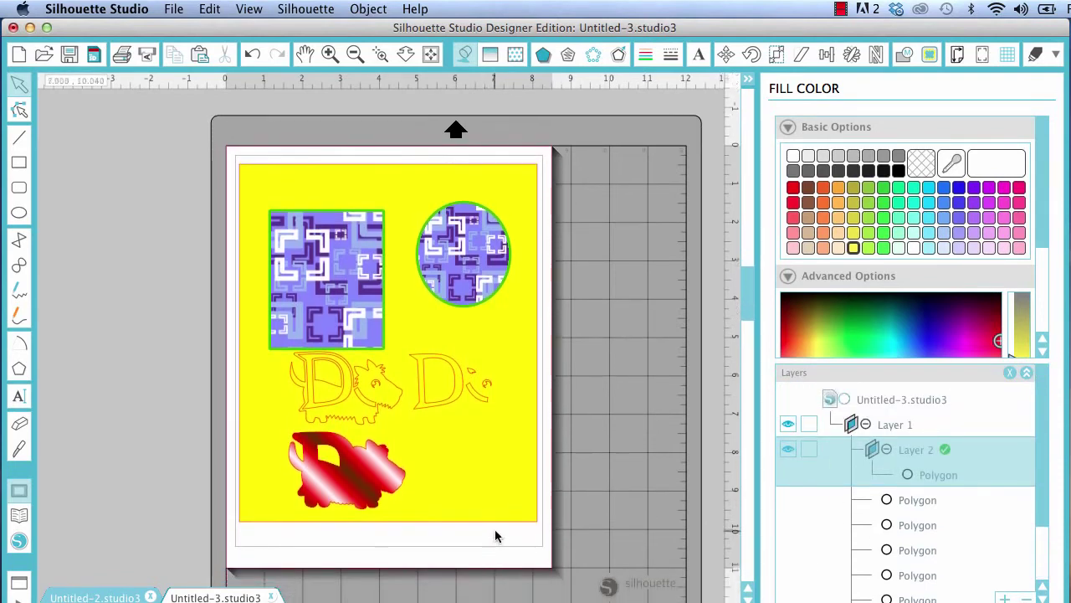
pyautogui.click(438, 403)
pyautogui.moveTo(433, 431); pyautogui.dragTo(442, 371)
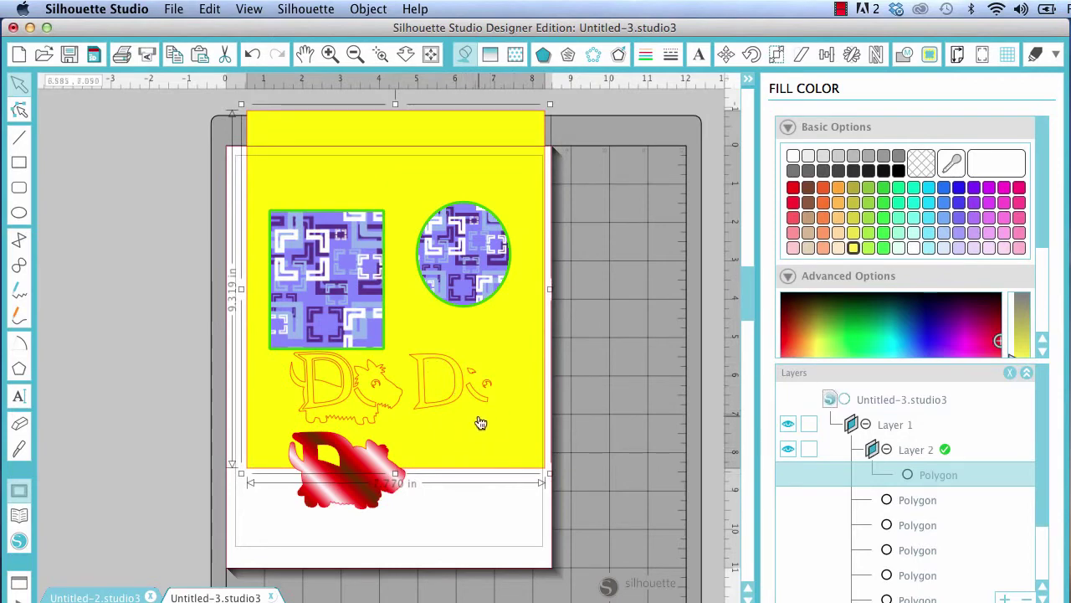
pyautogui.press('super+z')
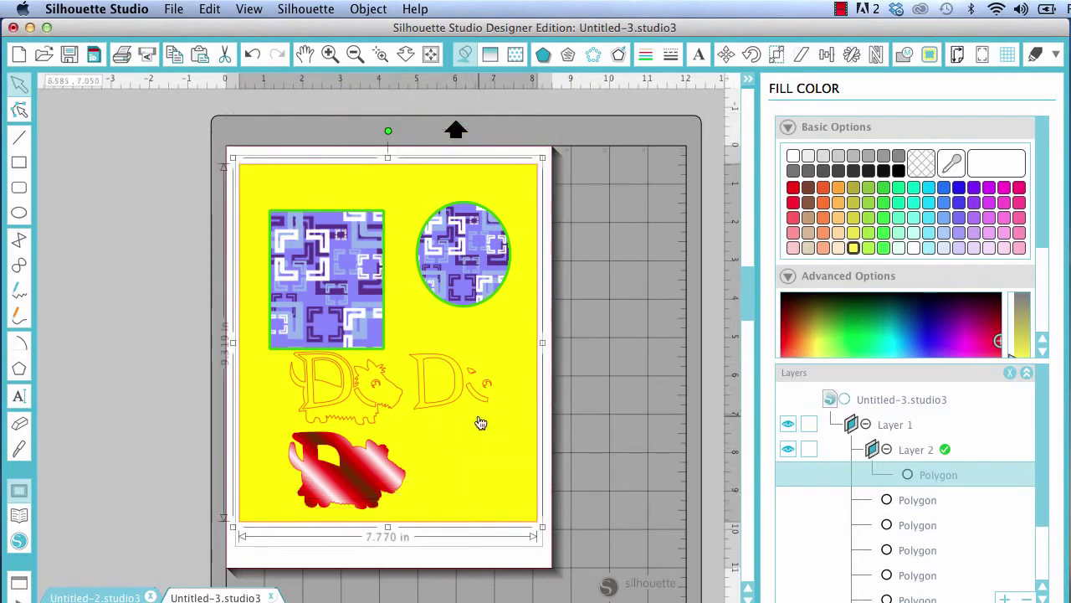
# Step: Lock Layer 2 holding the yellow background, then test selecting the outlined D
pyautogui.click(808, 450)
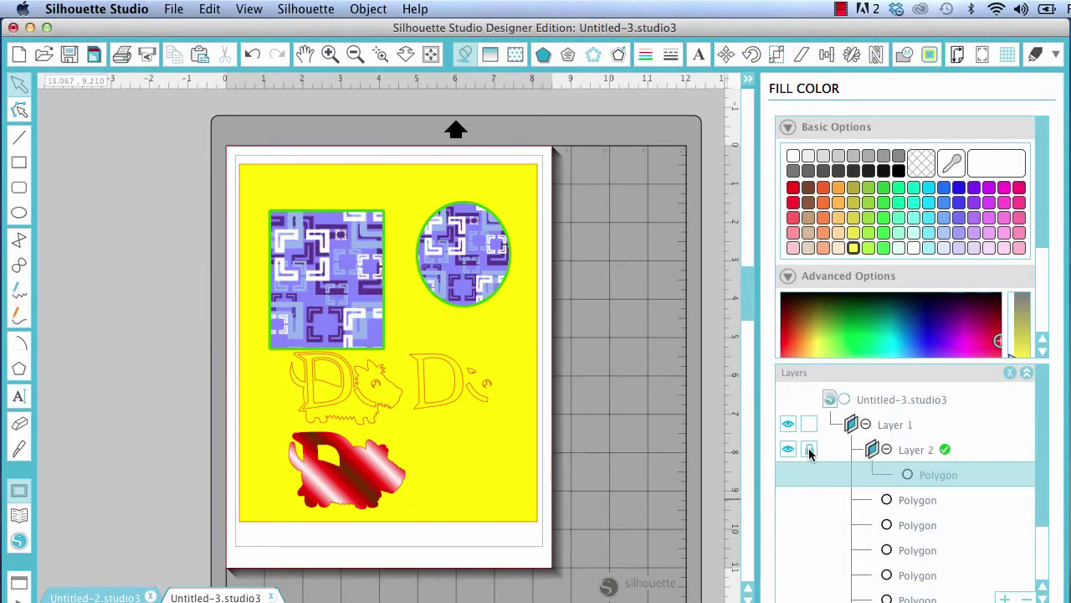
pyautogui.click(437, 401)
pyautogui.moveTo(436, 402)
pyautogui.mouseDown()
pyautogui.moveTo(456, 492)
pyautogui.moveTo(443, 347)
pyautogui.moveTo(443, 418)
pyautogui.moveTo(441, 405)
pyautogui.mouseUp()
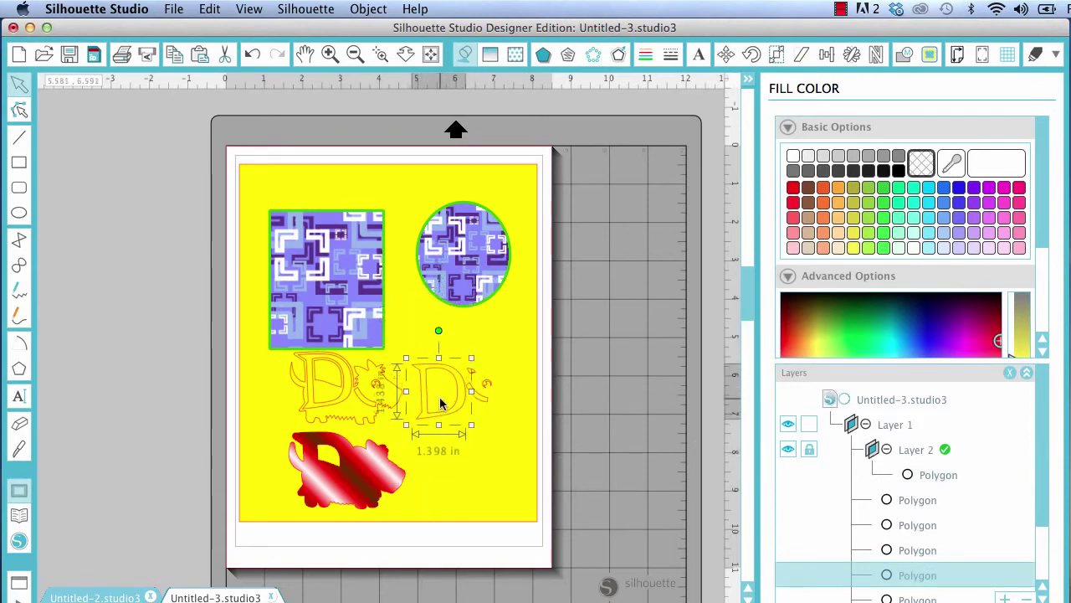
pyautogui.click(498, 485)
pyautogui.click(441, 387)
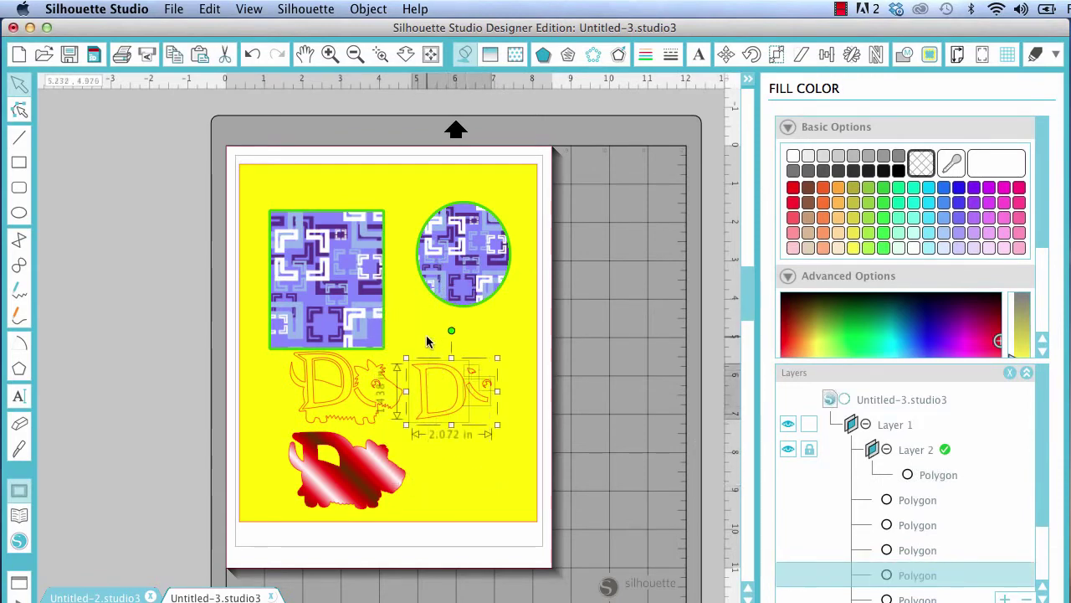
pyautogui.click(461, 487)
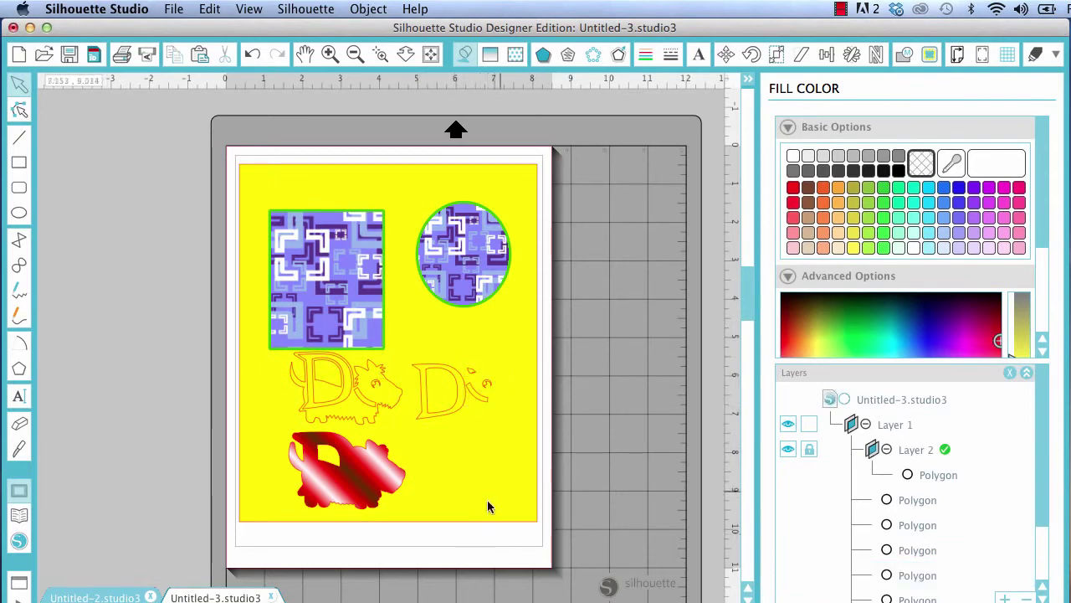
# Step: Move the patterned circle slightly down and to the right
pyautogui.click(485, 303)
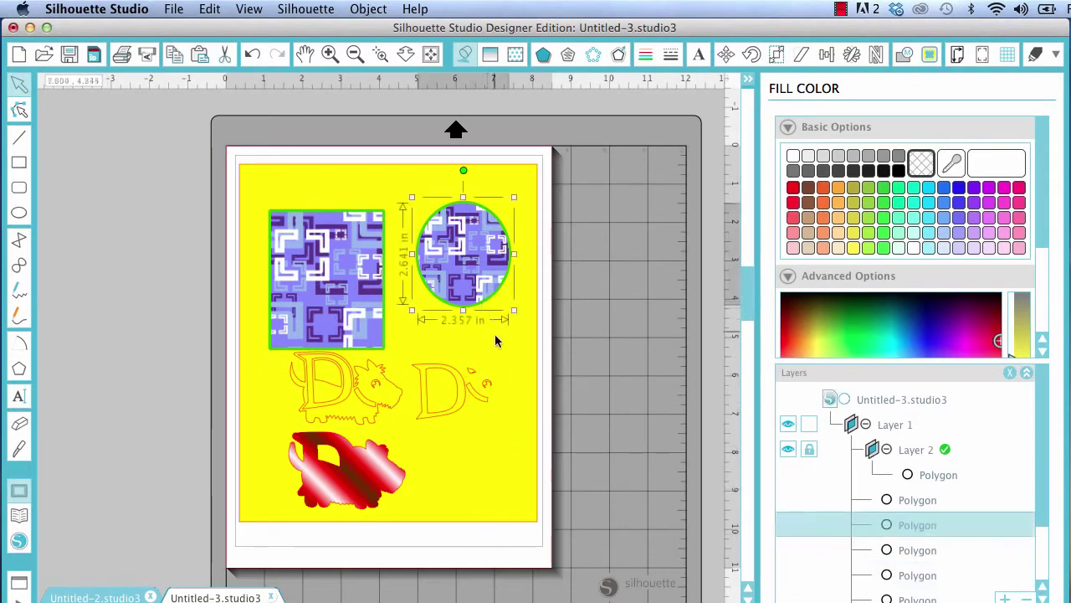
pyautogui.click(495, 337)
pyautogui.click(479, 295)
pyautogui.moveTo(443, 246); pyautogui.dragTo(454, 274)
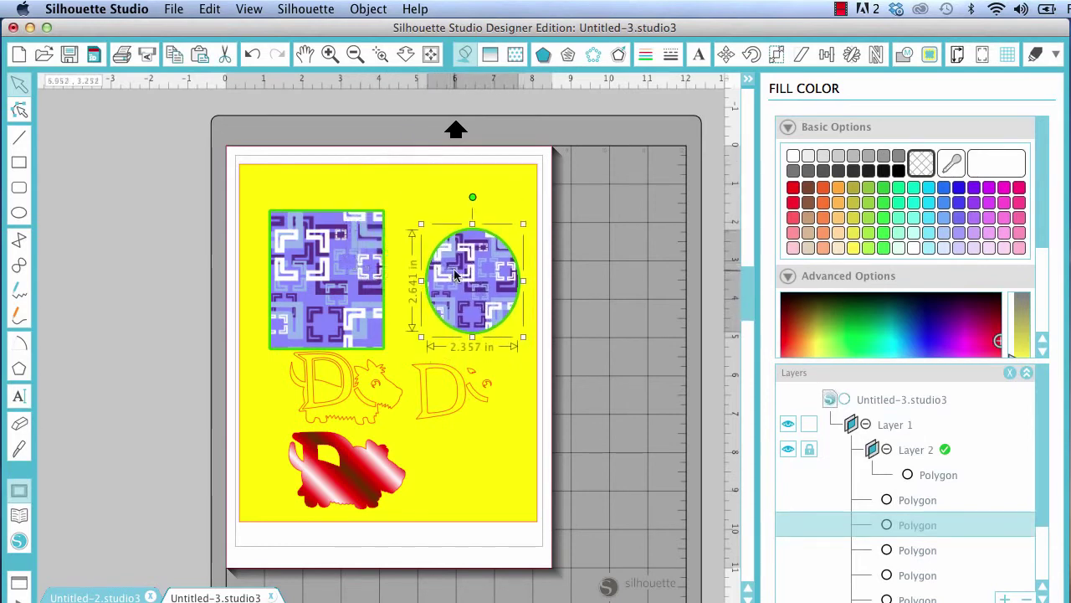
pyautogui.click(454, 451)
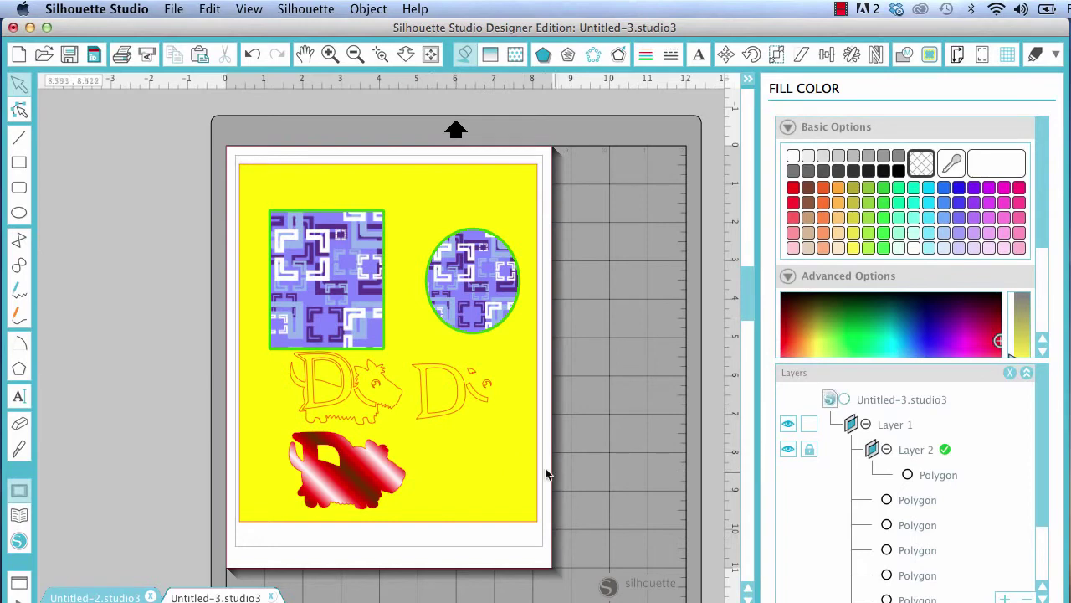
pyautogui.click(841, 9)
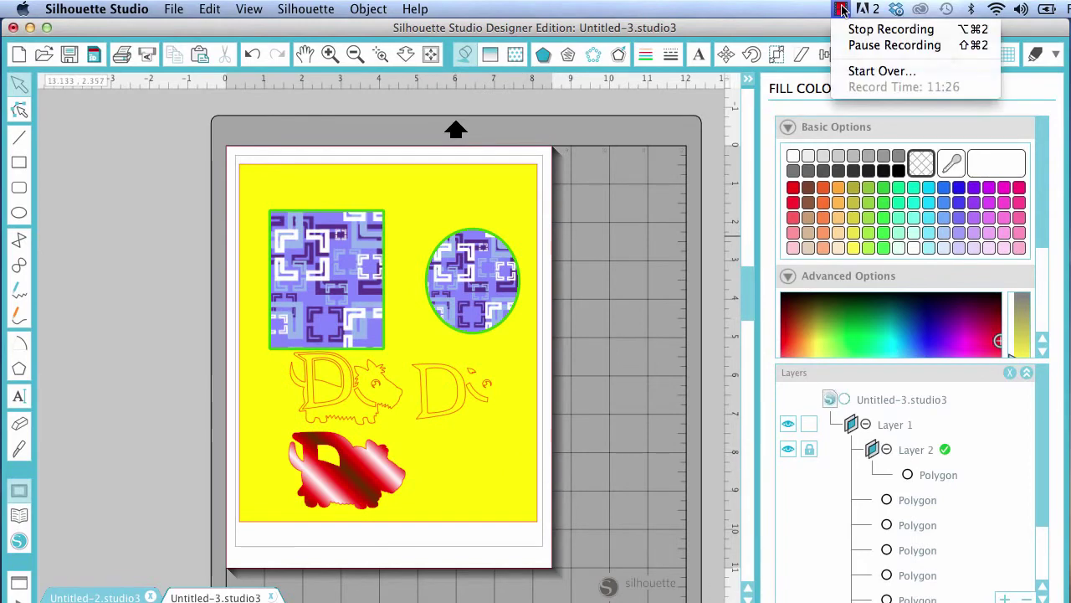
pyautogui.click(854, 45)
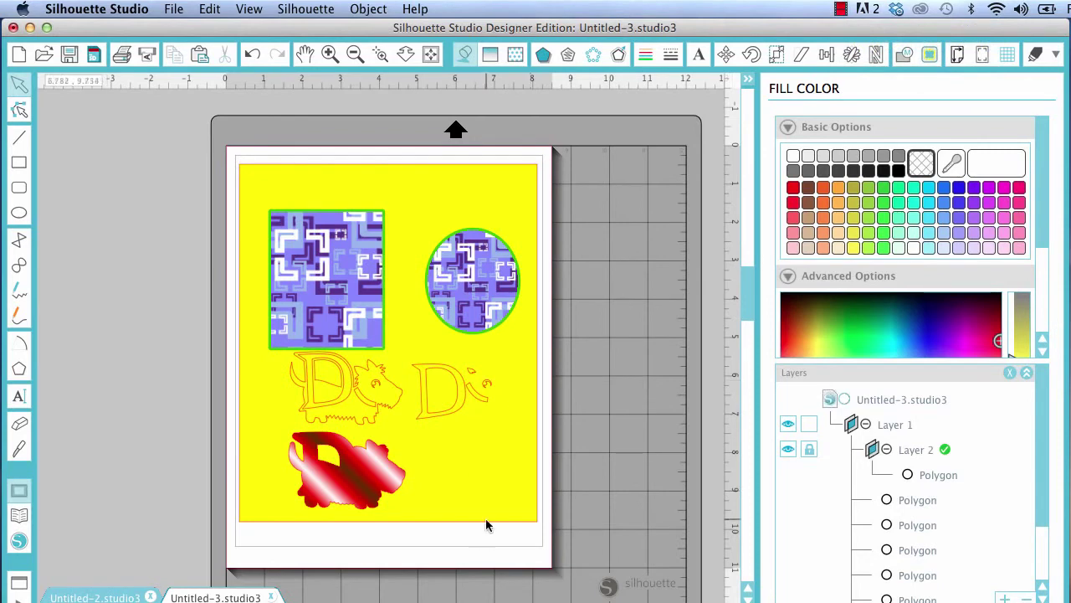
# Step: Unlock Layer 2 and delete the yellow background rectangle
pyautogui.click(807, 452)
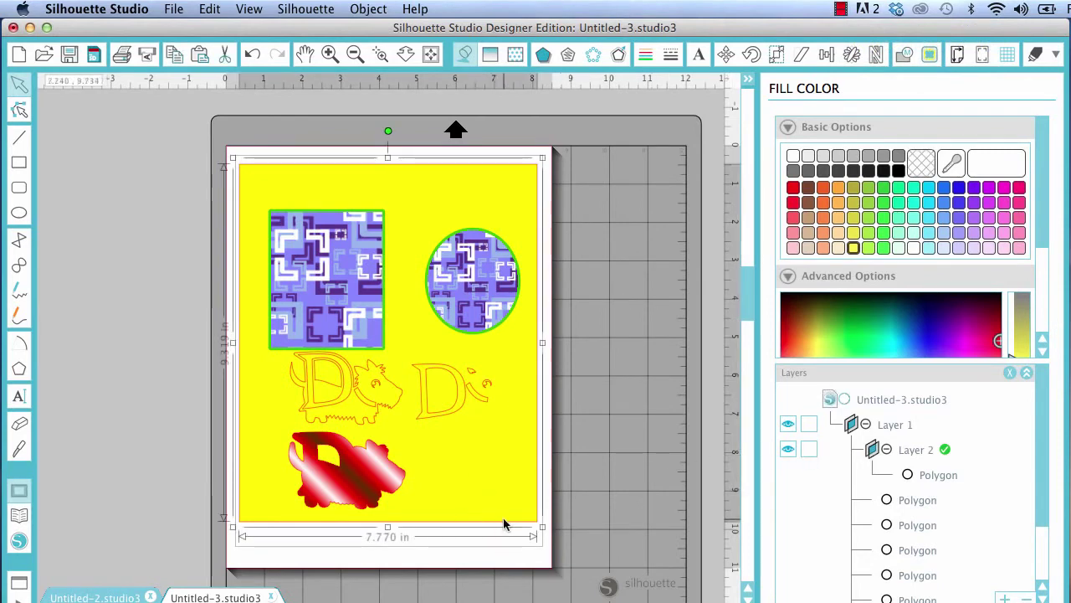
pyautogui.press('Delete')
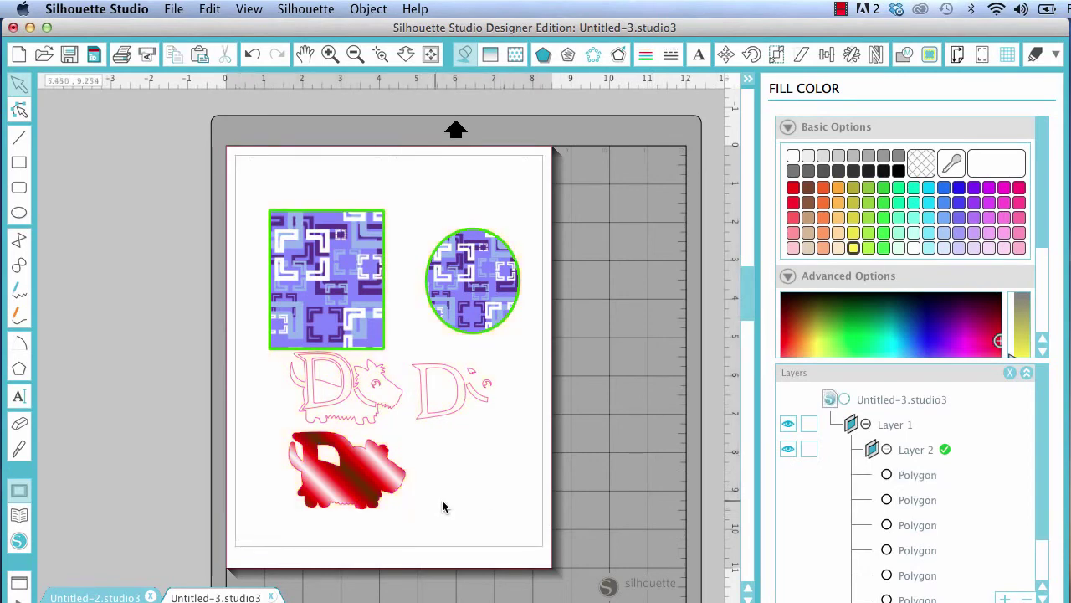
pyautogui.click(399, 489)
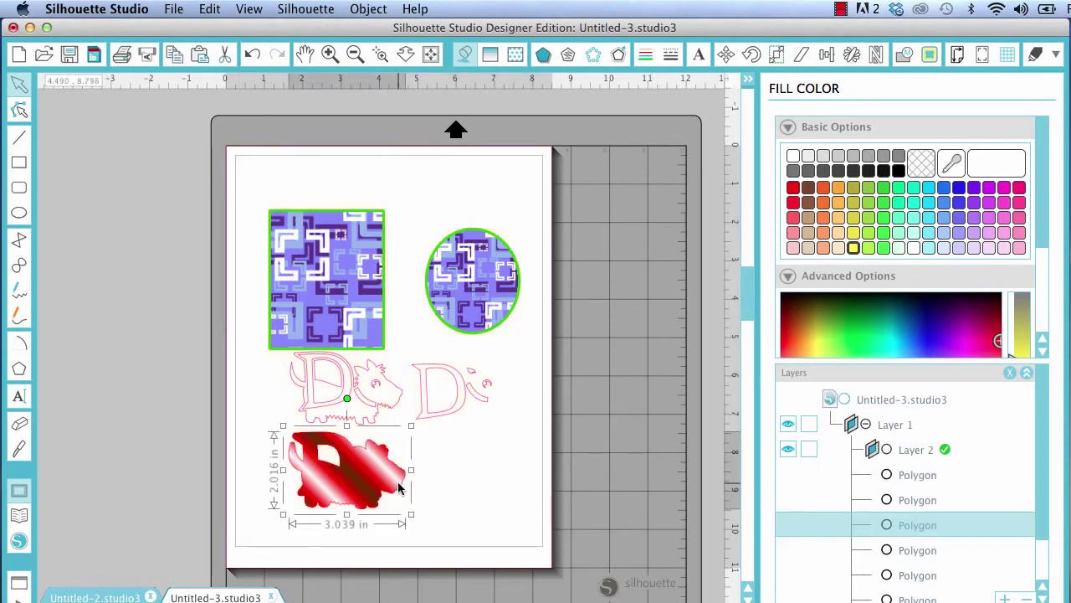
pyautogui.click(462, 473)
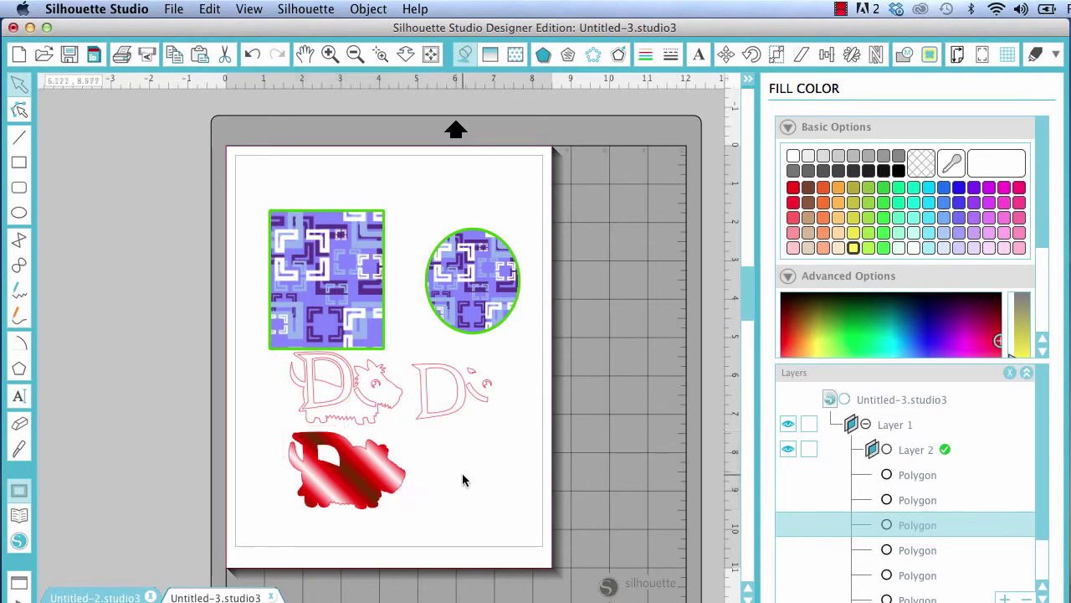
# Step: Open Cut Settings and set the patterned circle's Cut Style to No Cut
pyautogui.click(1036, 58)
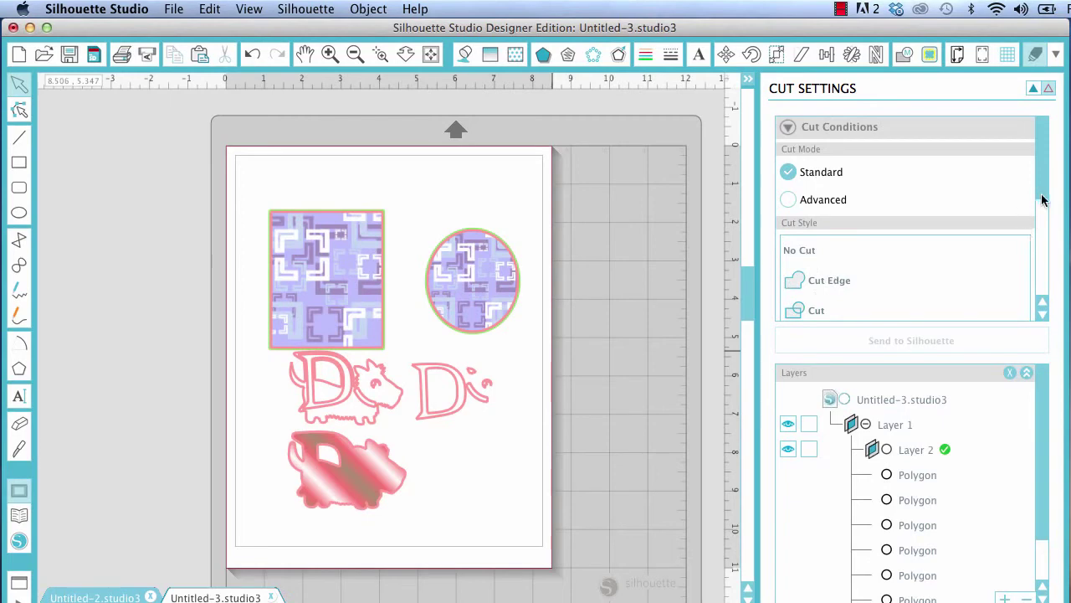
pyautogui.moveTo(1042, 176); pyautogui.dragTo(1060, 160)
pyautogui.click(467, 333)
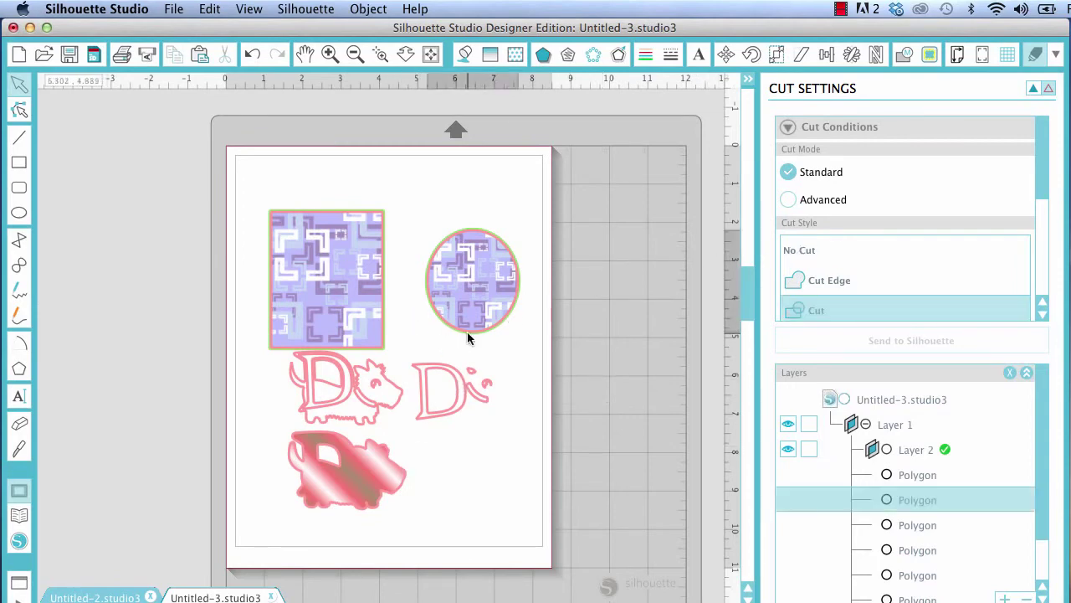
pyautogui.click(798, 252)
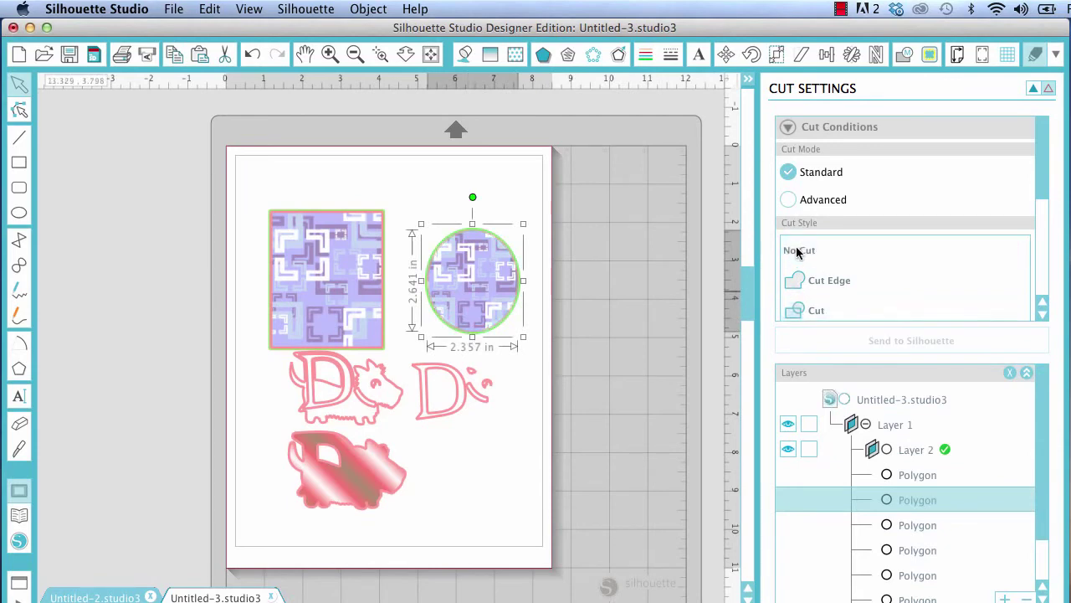
pyautogui.click(455, 410)
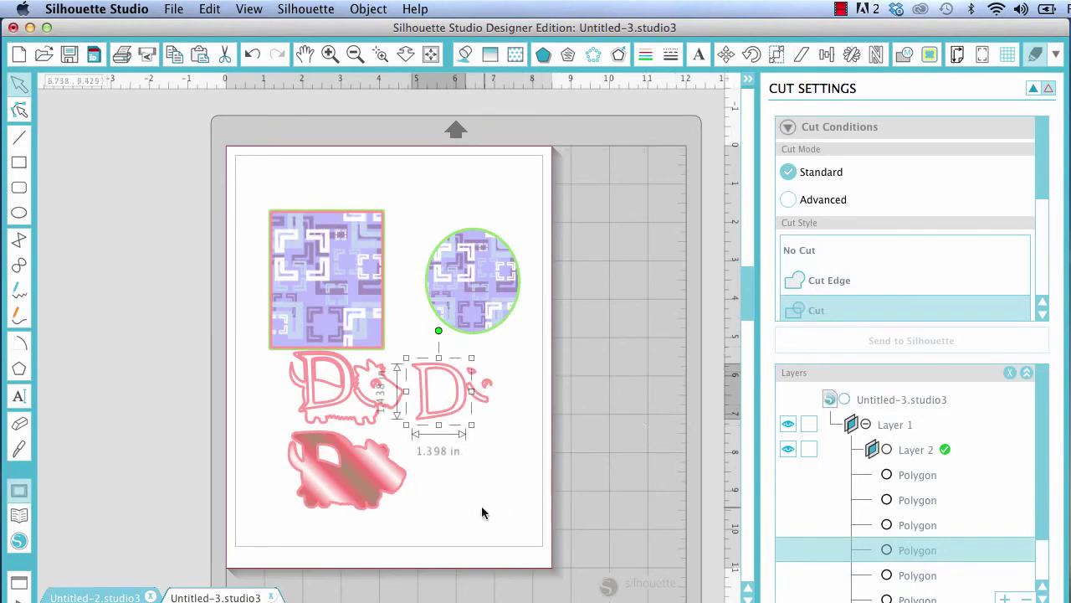
pyautogui.click(177, 409)
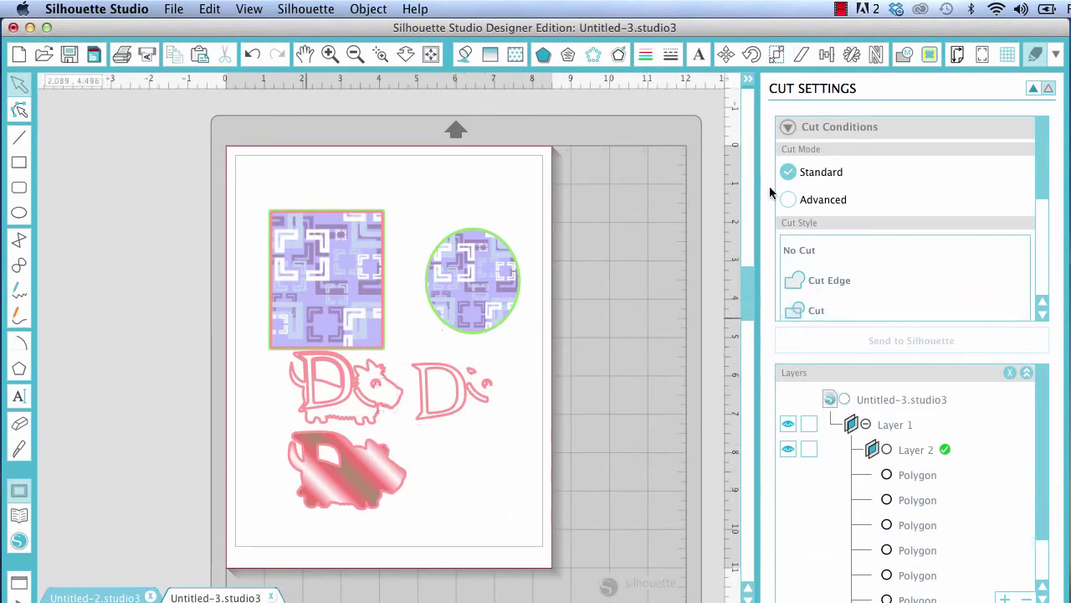
# Step: Show the Modify panel, then bring up the File menu's Save As entry
pyautogui.click(905, 54)
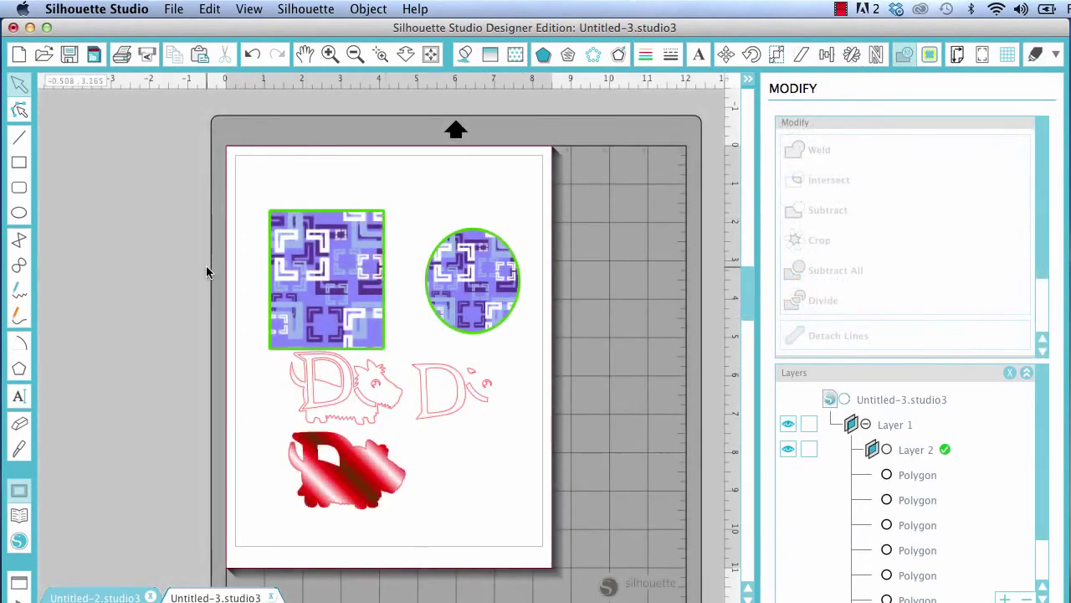
pyautogui.click(172, 12)
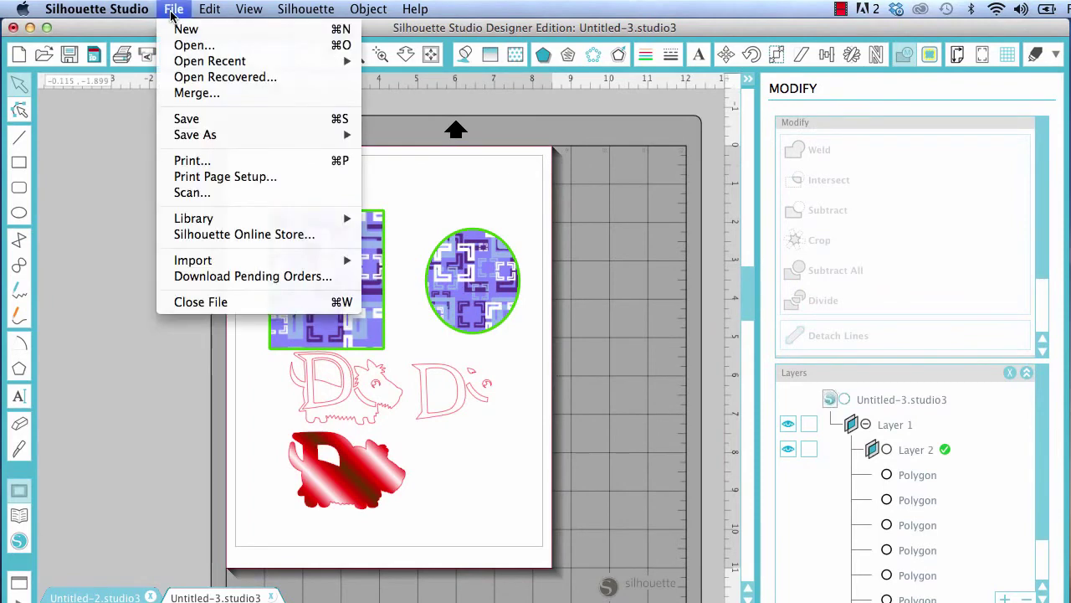
pyautogui.moveTo(191, 139)
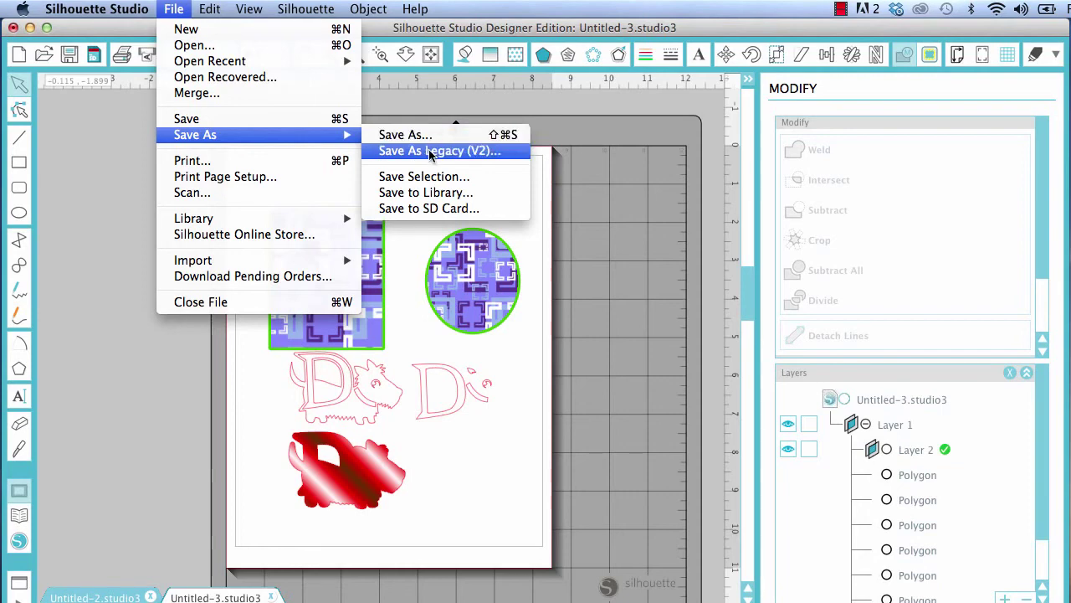
# Step: Dismiss the File menu, marquee-select the rectangle, oval and dog designs, then deselect them all
pyautogui.click(111, 148)
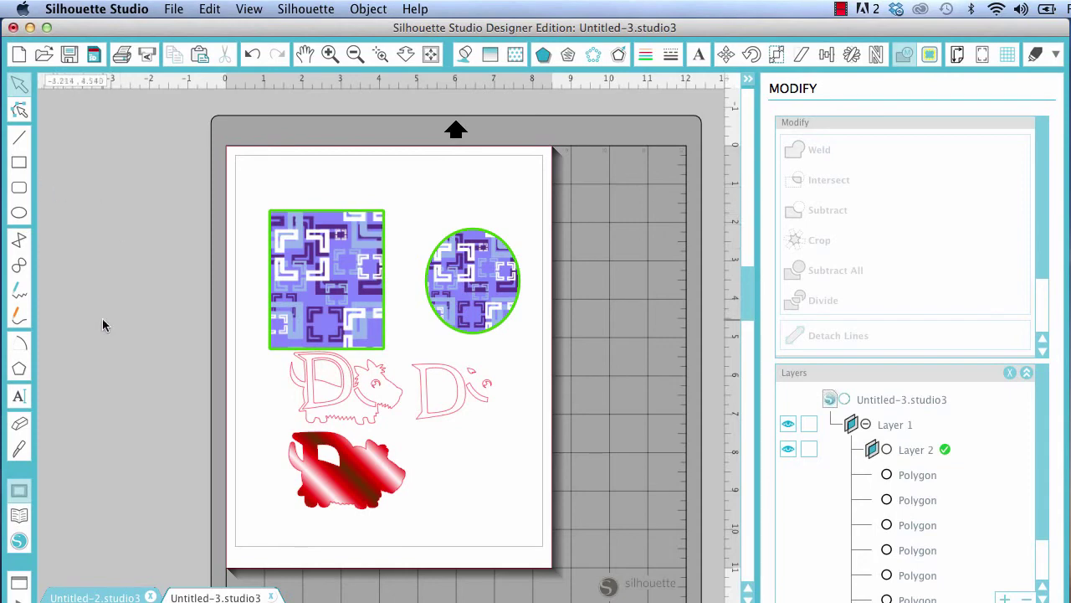
pyautogui.scroll(-2, 102, 318)
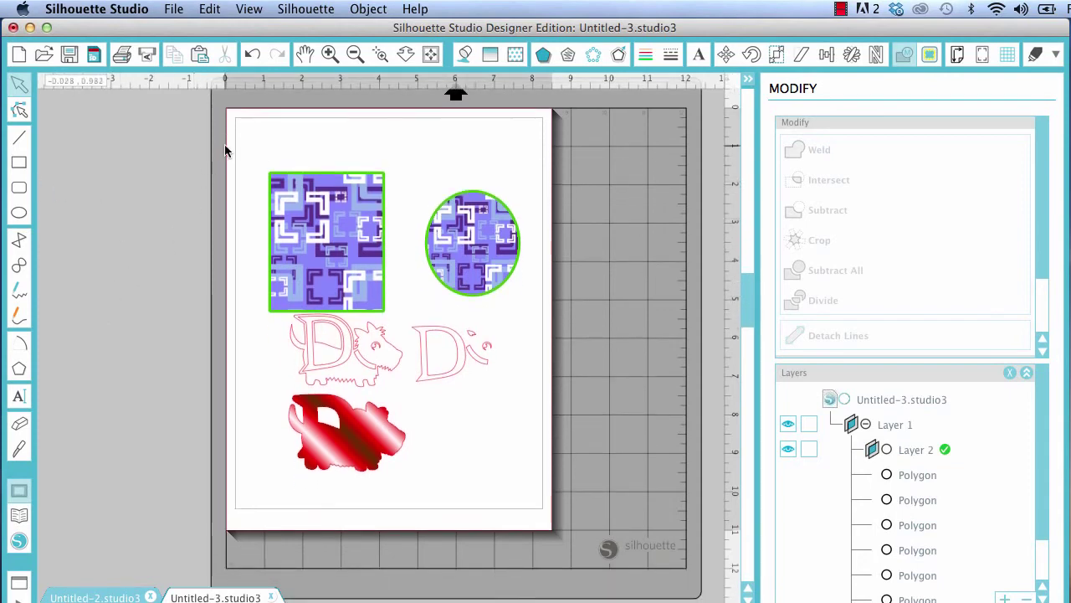
pyautogui.moveTo(225, 147); pyautogui.dragTo(557, 533)
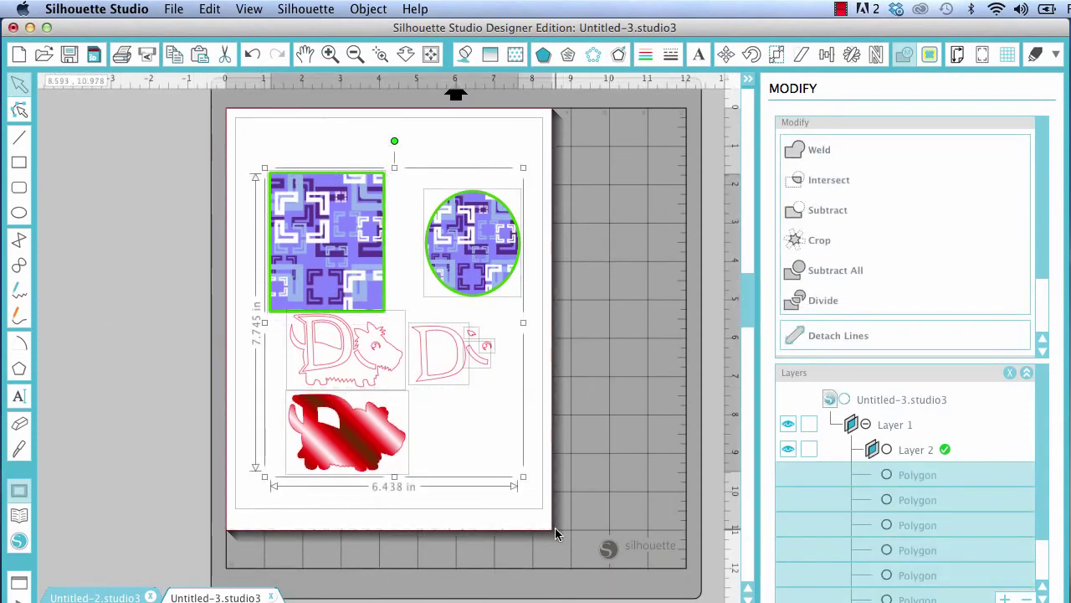
pyautogui.click(189, 239)
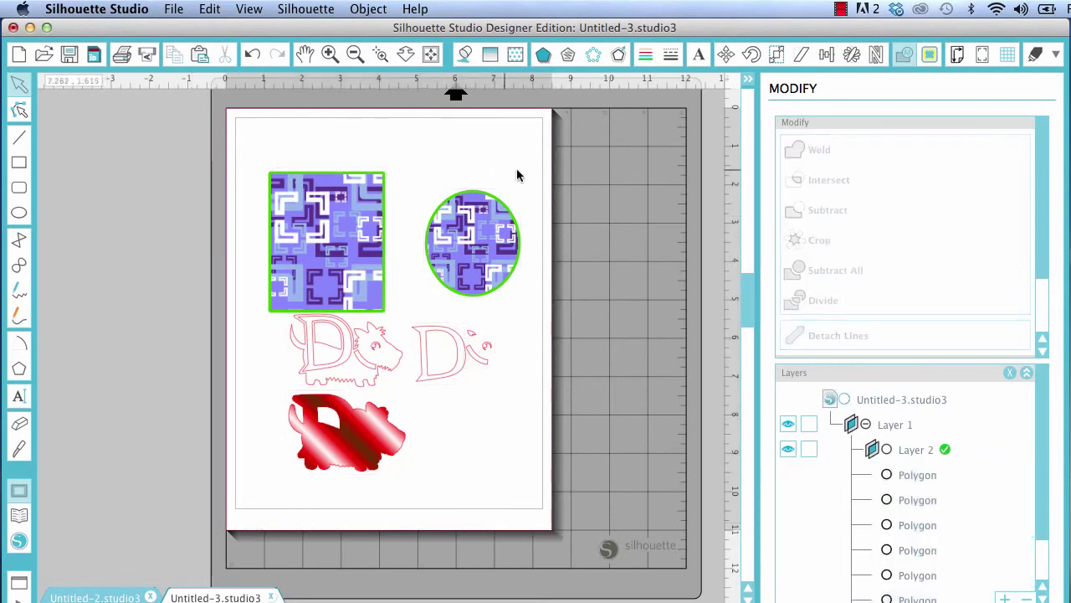
pyautogui.scroll(3, 520, 173)
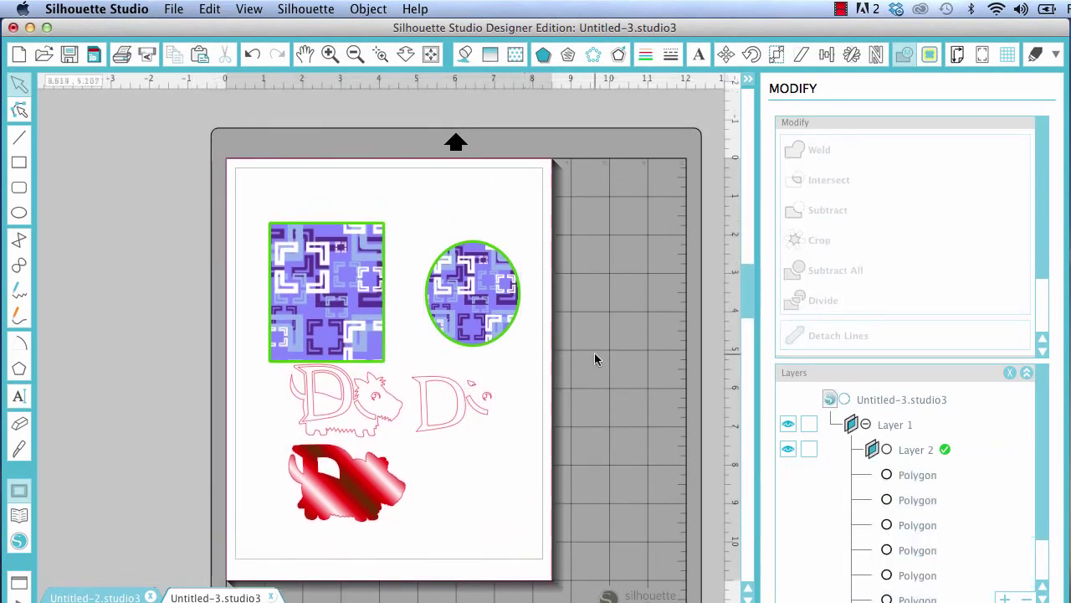
# Step: Open Preferences from the Silhouette Studio menu and browse the General and Display settings
pyautogui.click(85, 16)
pyautogui.click(86, 48)
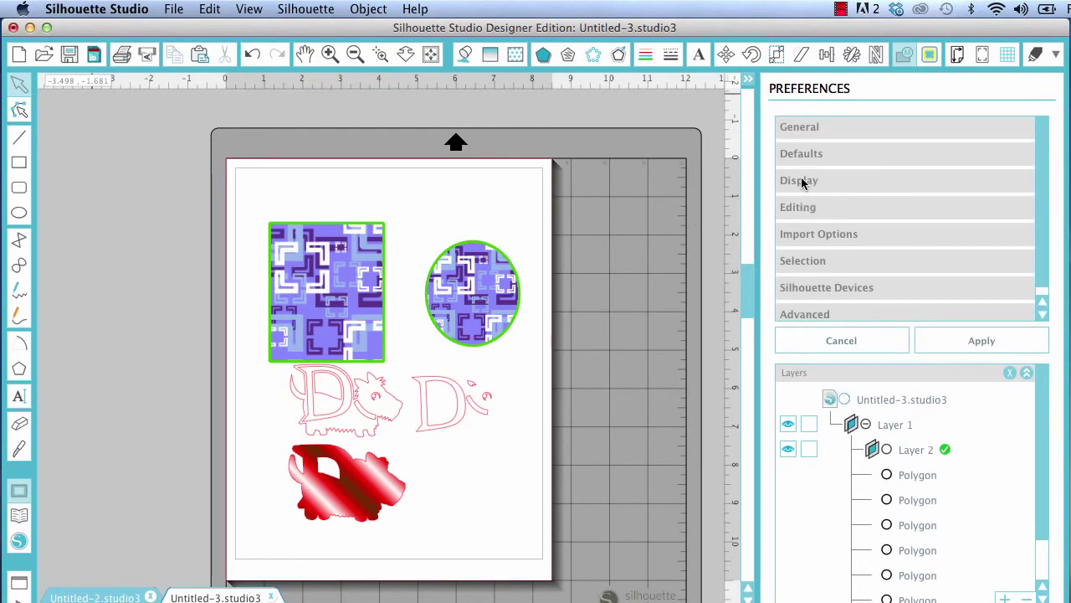
pyautogui.click(809, 132)
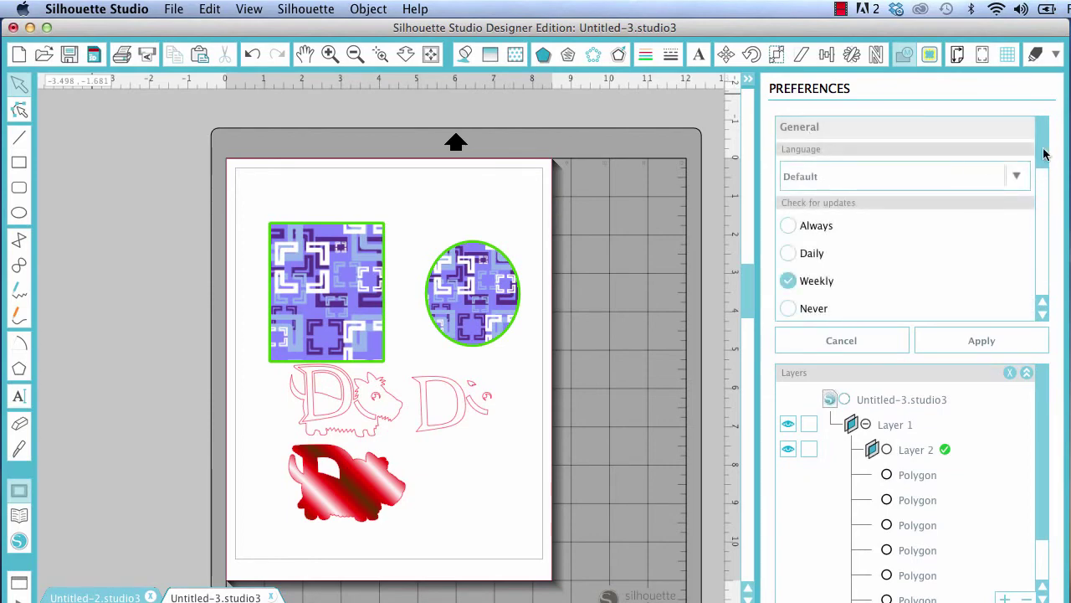
pyautogui.moveTo(1043, 159); pyautogui.dragTo(1043, 268)
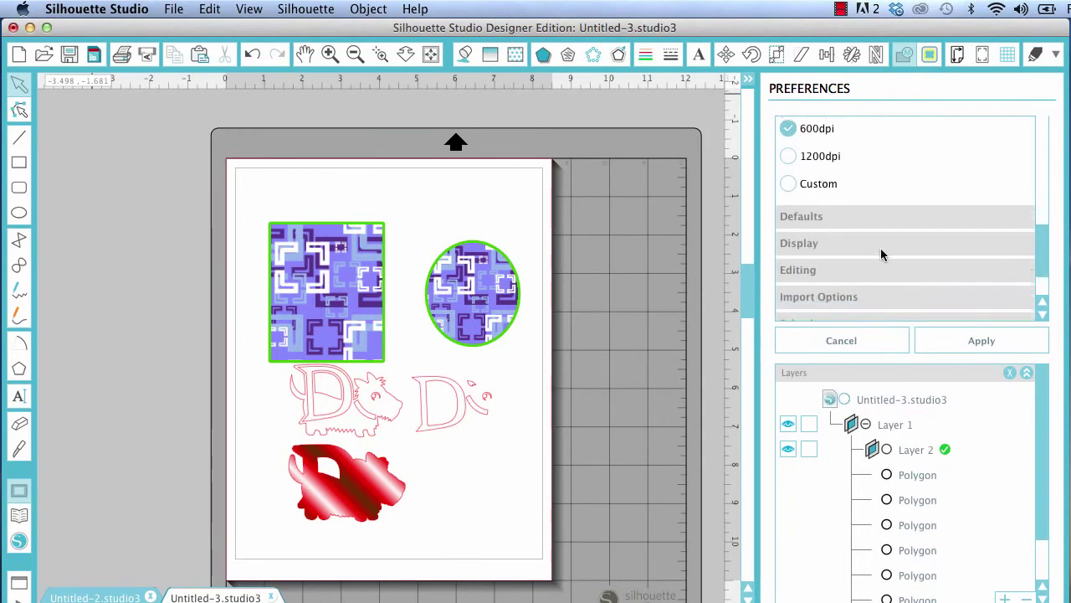
pyautogui.click(810, 237)
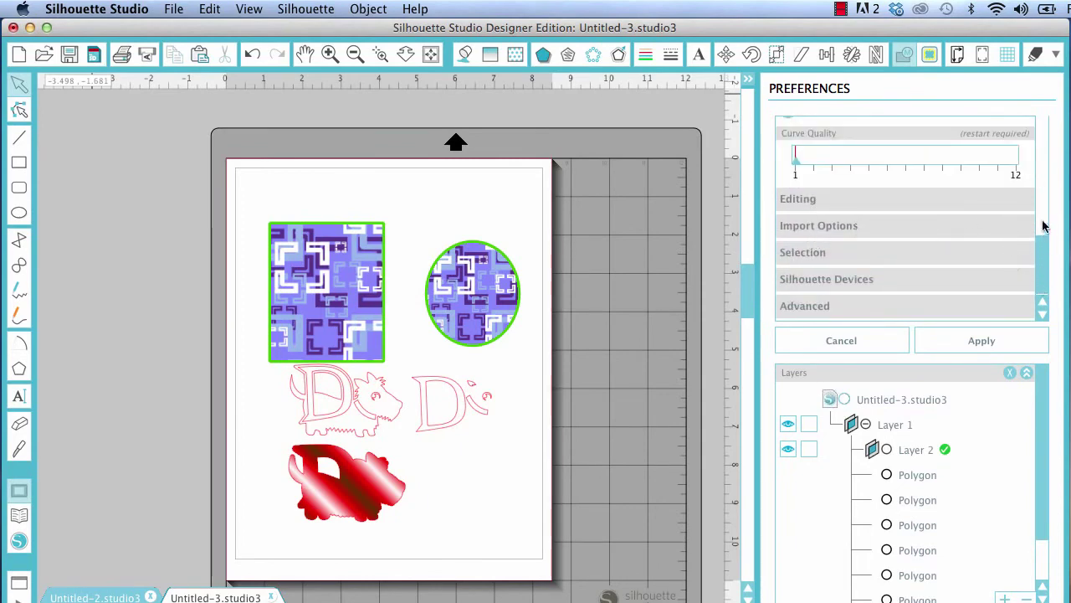
pyautogui.moveTo(1044, 259)
pyautogui.mouseDown()
pyautogui.moveTo(1043, 158)
pyautogui.moveTo(1056, 112)
pyautogui.moveTo(1056, 277)
pyautogui.mouseUp()
# Step: Open Page Settings for the 8.5 × 11 in page and turn on Show Print Border
pyautogui.click(958, 56)
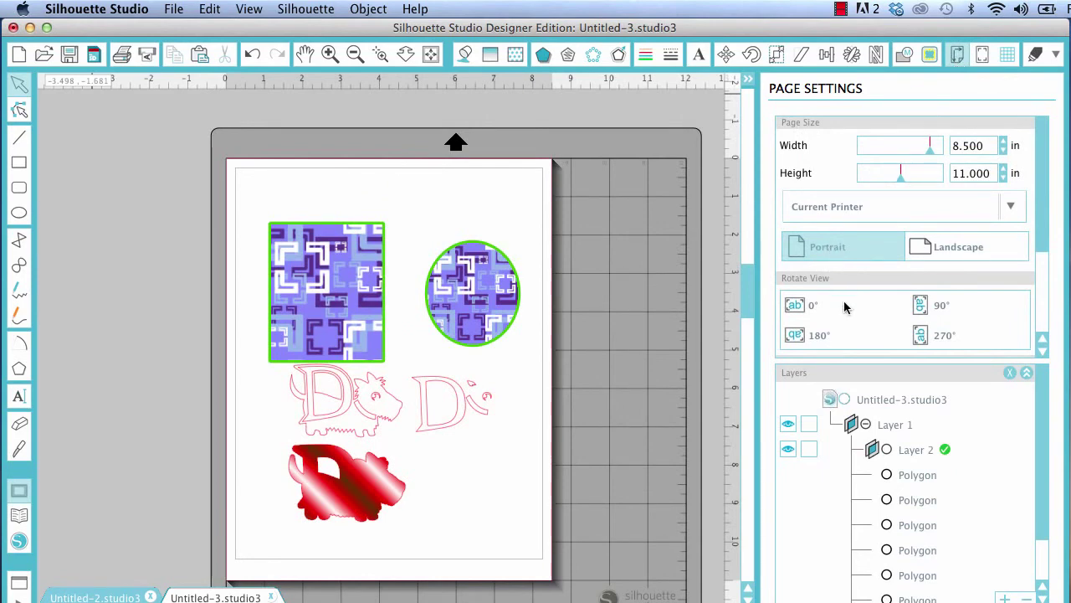
pyautogui.scroll(-4, 844, 307)
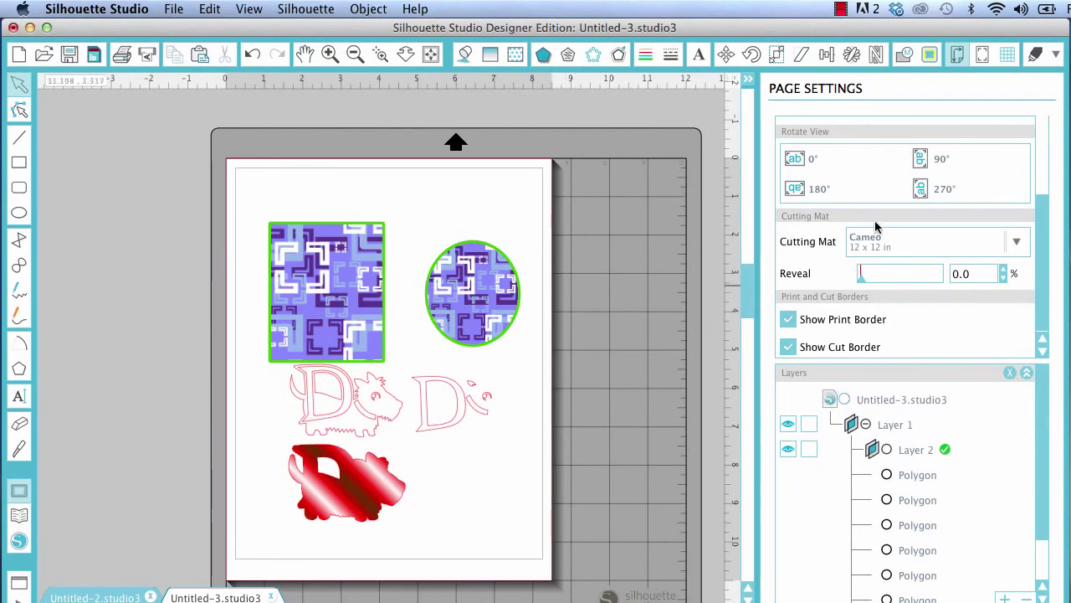
pyautogui.scroll(5, 875, 220)
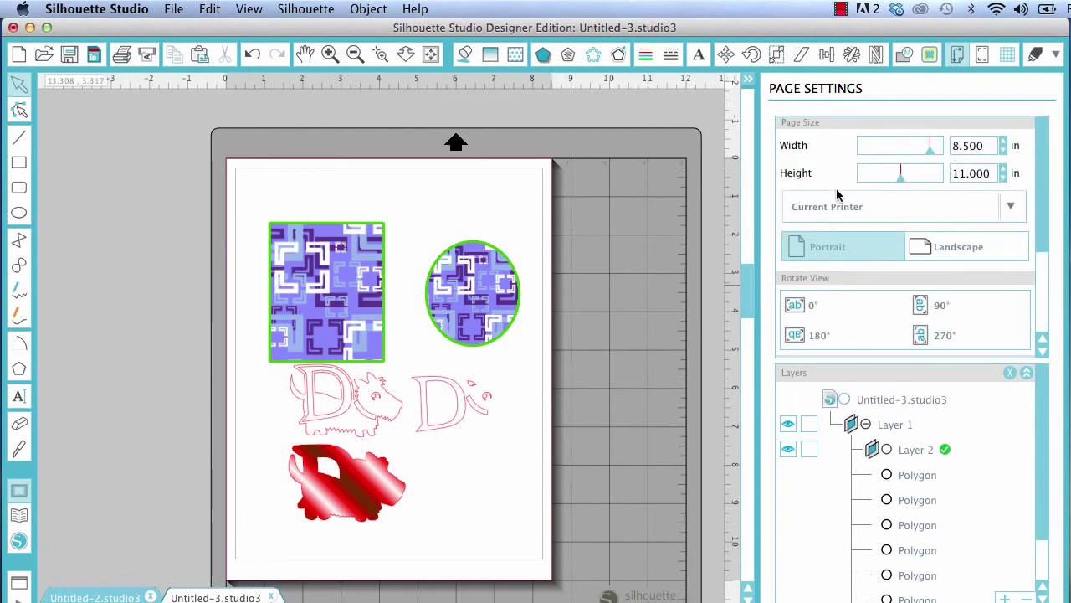
pyautogui.scroll(-5, 838, 260)
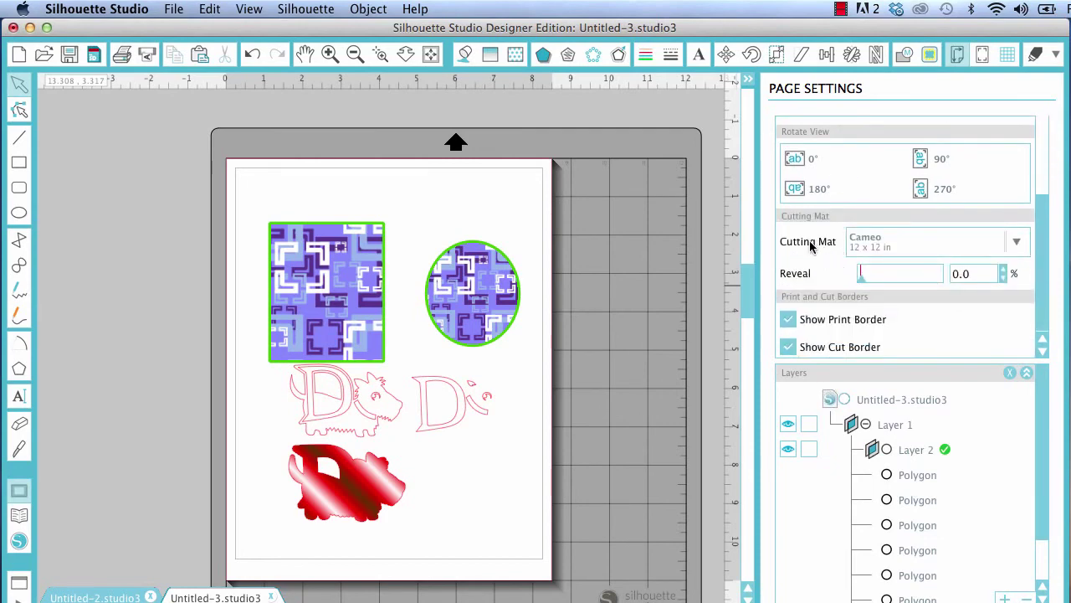
pyautogui.click(787, 322)
pyautogui.click(981, 58)
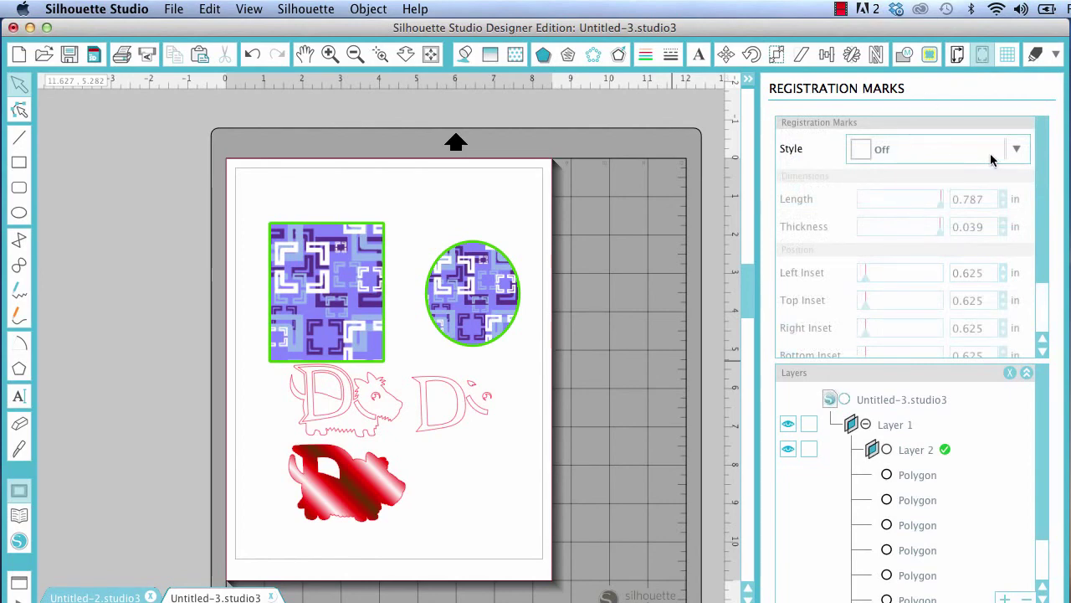
pyautogui.click(1018, 149)
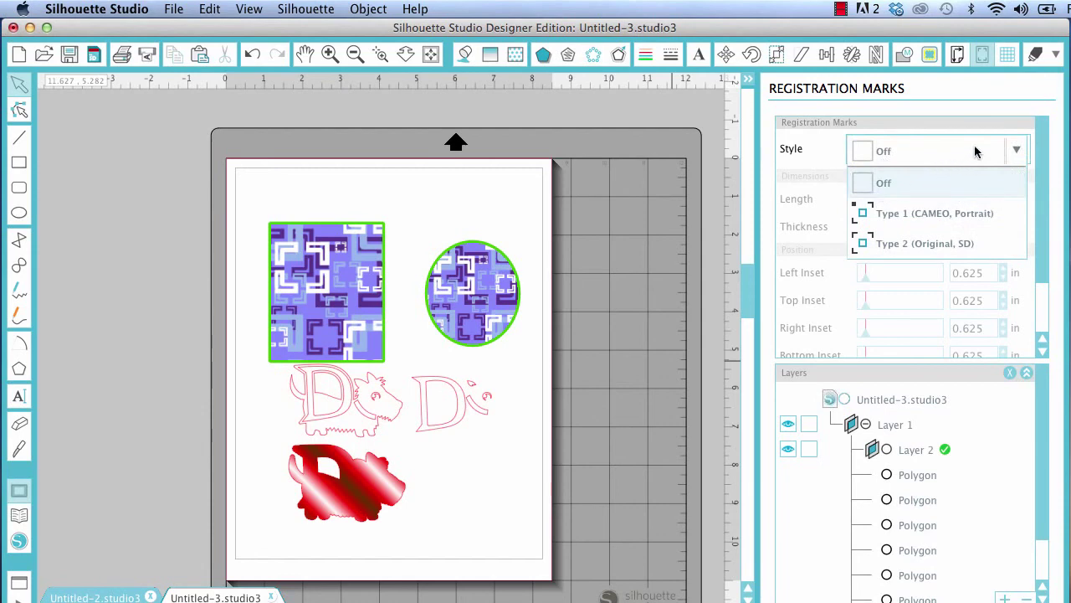
pyautogui.click(933, 211)
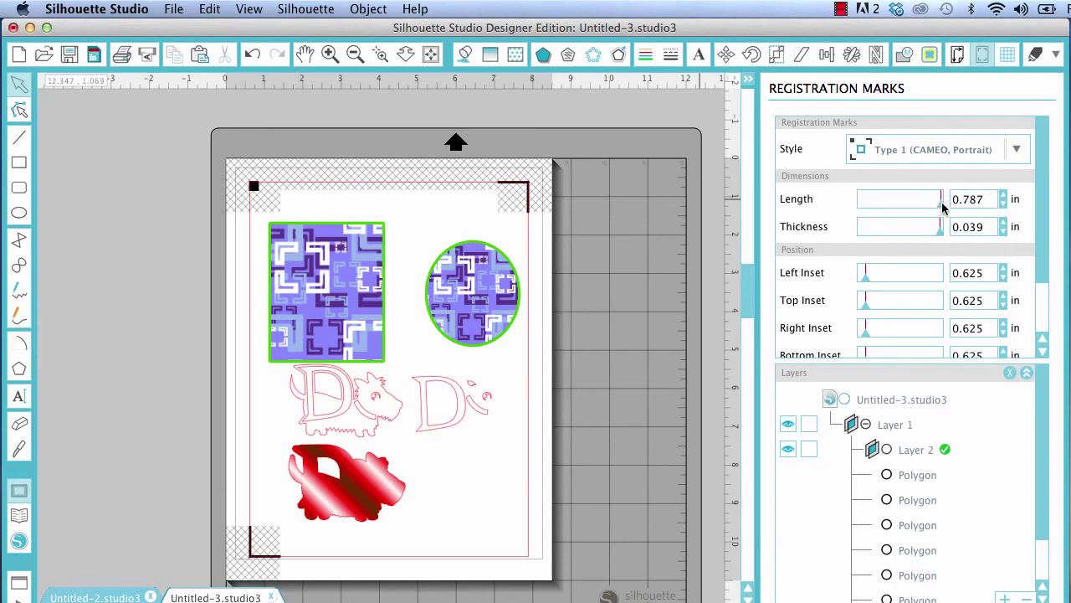
pyautogui.moveTo(943, 207)
pyautogui.mouseDown()
pyautogui.moveTo(902, 207)
pyautogui.moveTo(924, 207)
pyautogui.mouseUp()
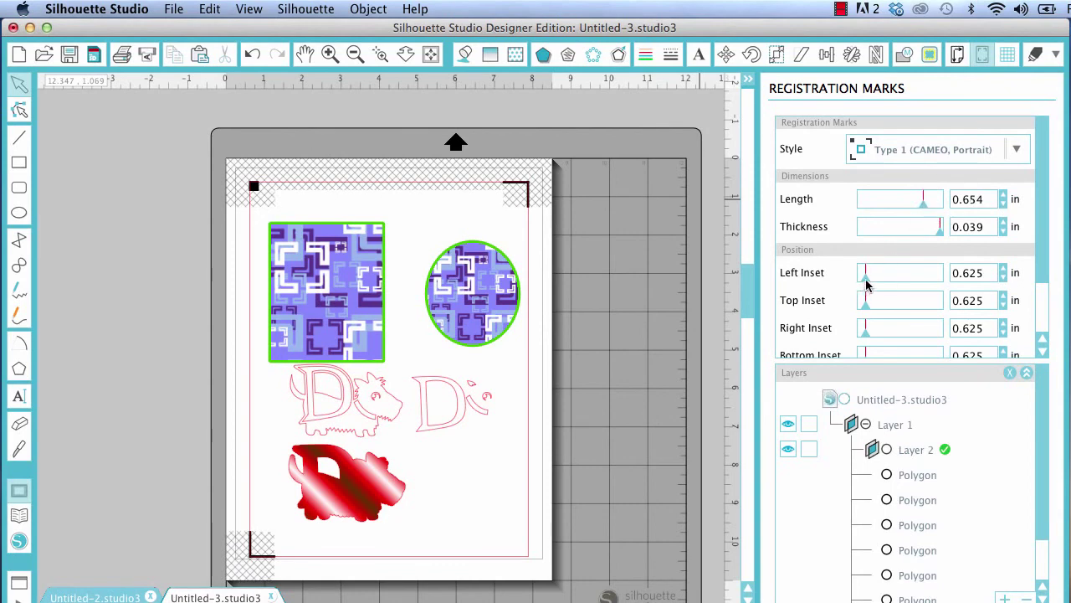
pyautogui.moveTo(866, 285); pyautogui.dragTo(858, 335)
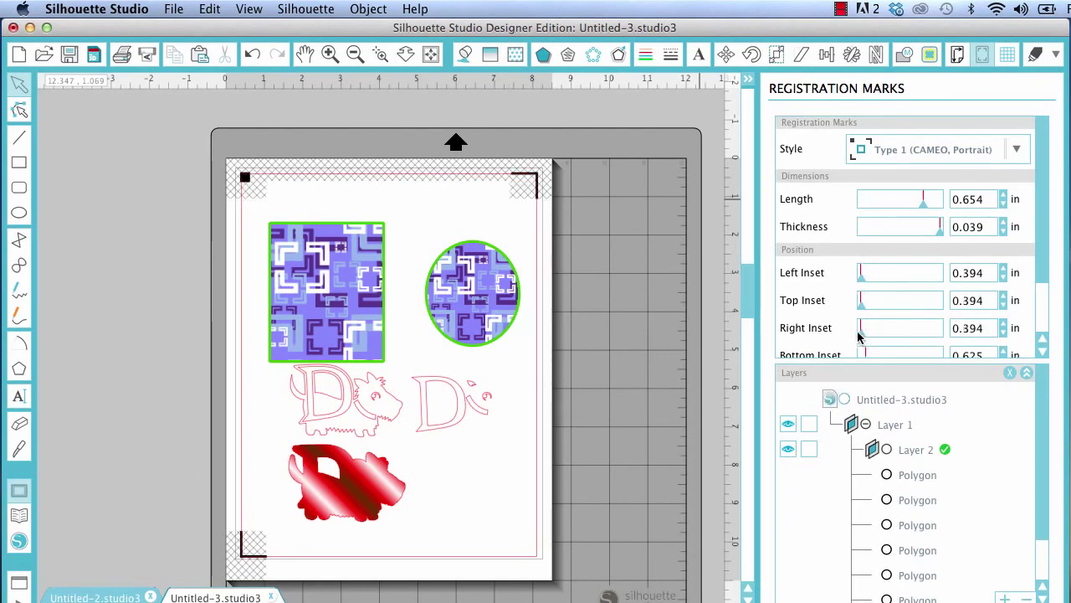
pyautogui.scroll(-3, 858, 334)
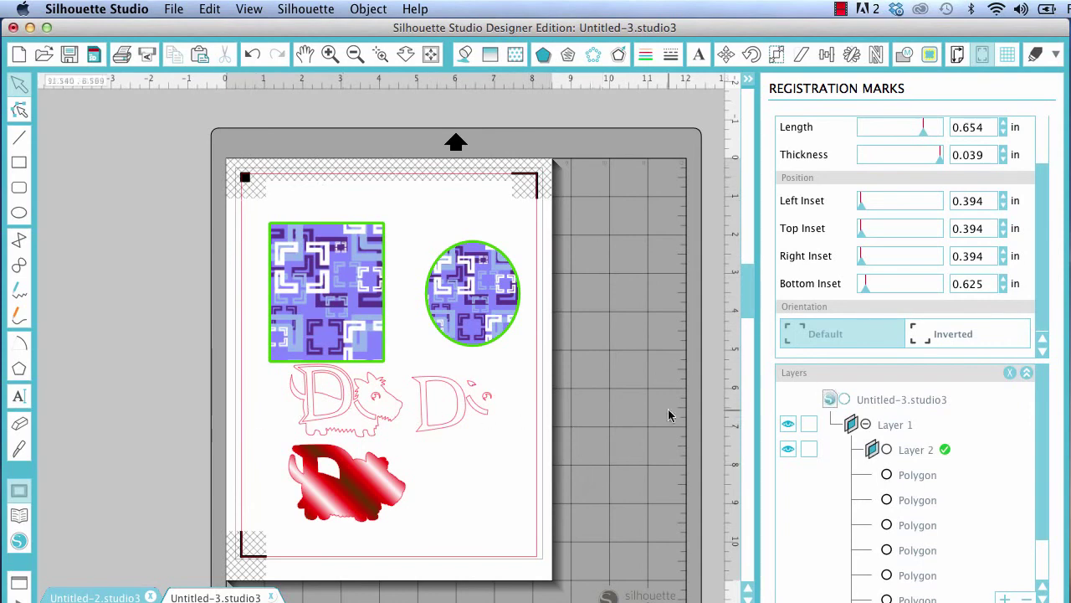
pyautogui.scroll(-1, 668, 409)
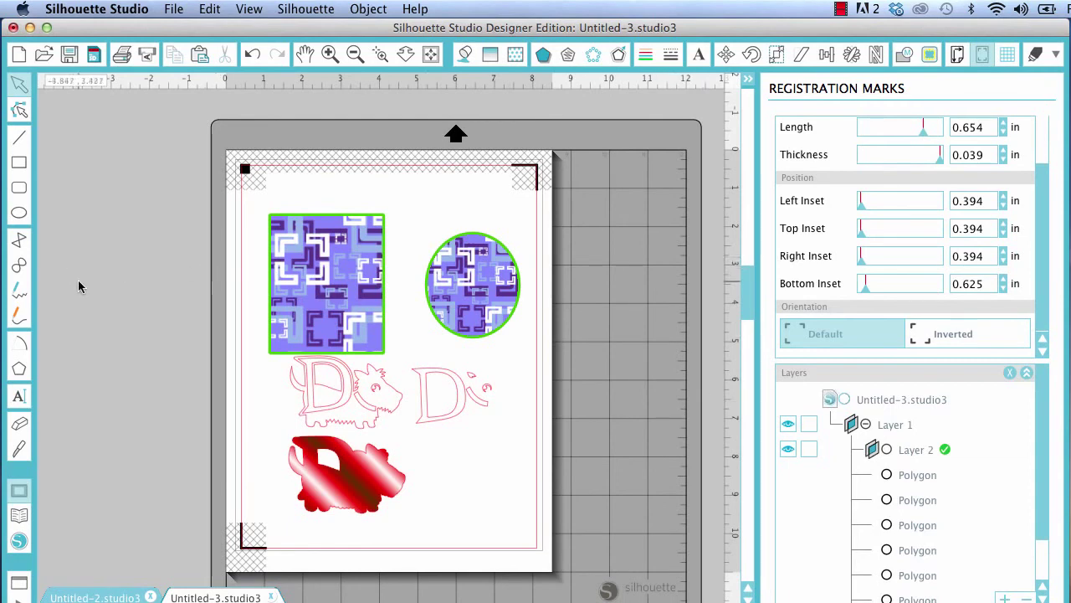
# Step: Start a new blank document from the Untitled-2 tab and zoom in twice on its page
pyautogui.click(18, 291)
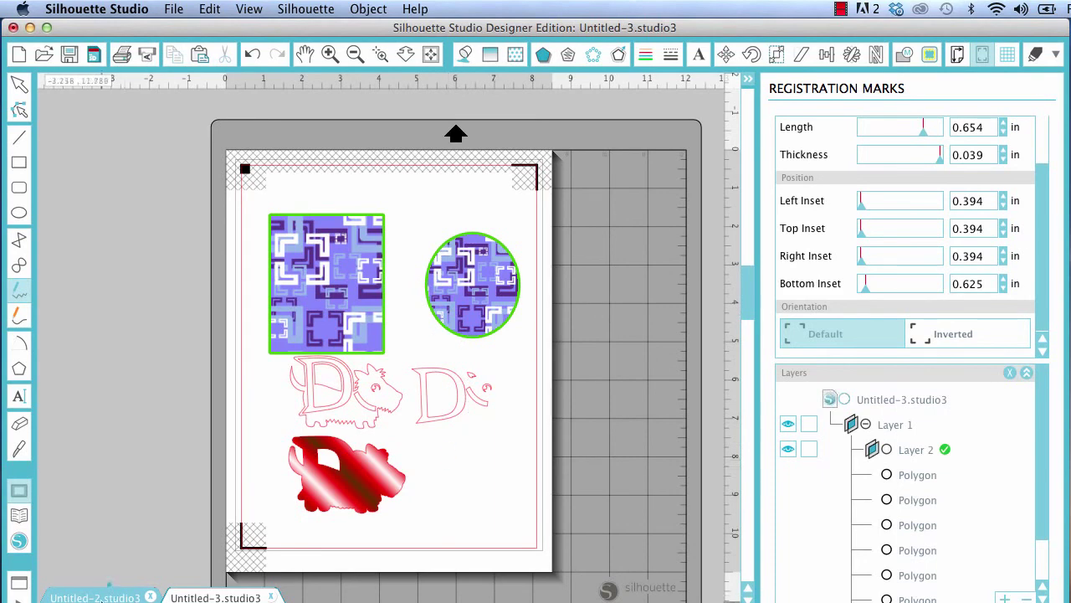
pyautogui.click(102, 587)
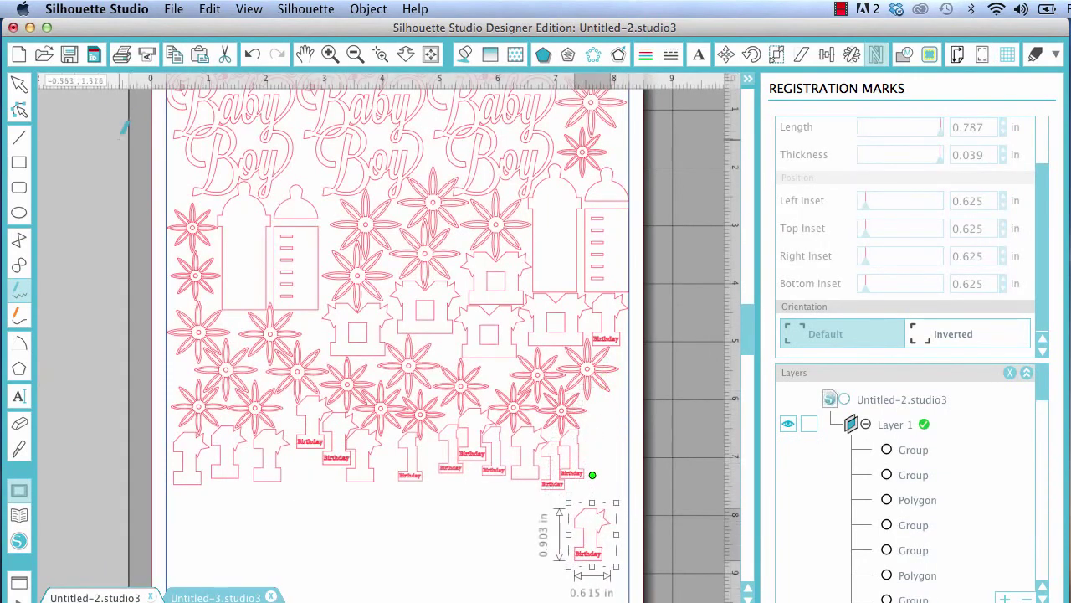
pyautogui.click(173, 8)
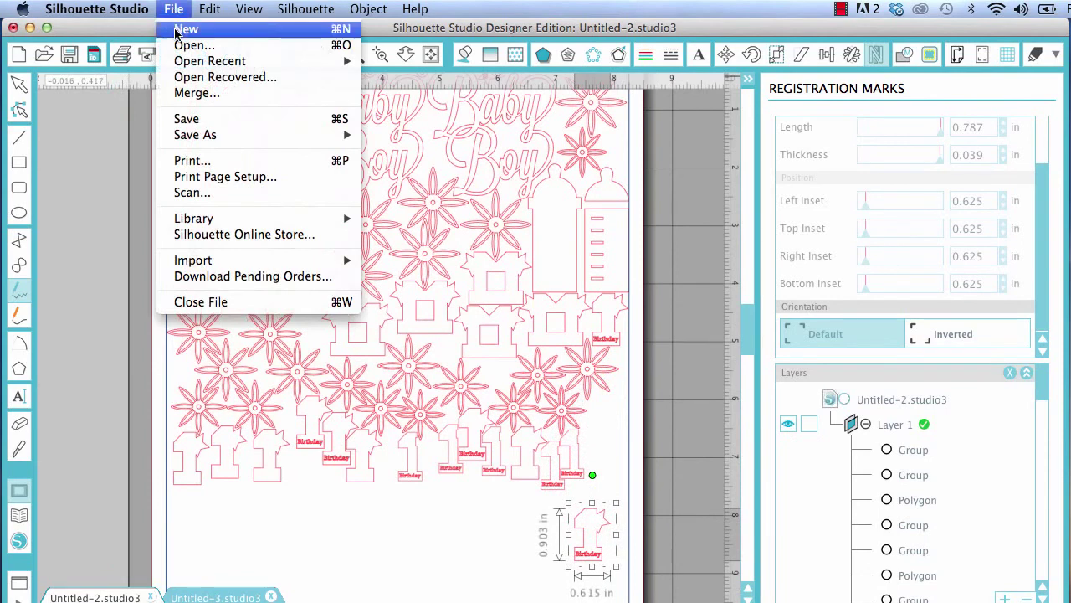
pyautogui.click(179, 30)
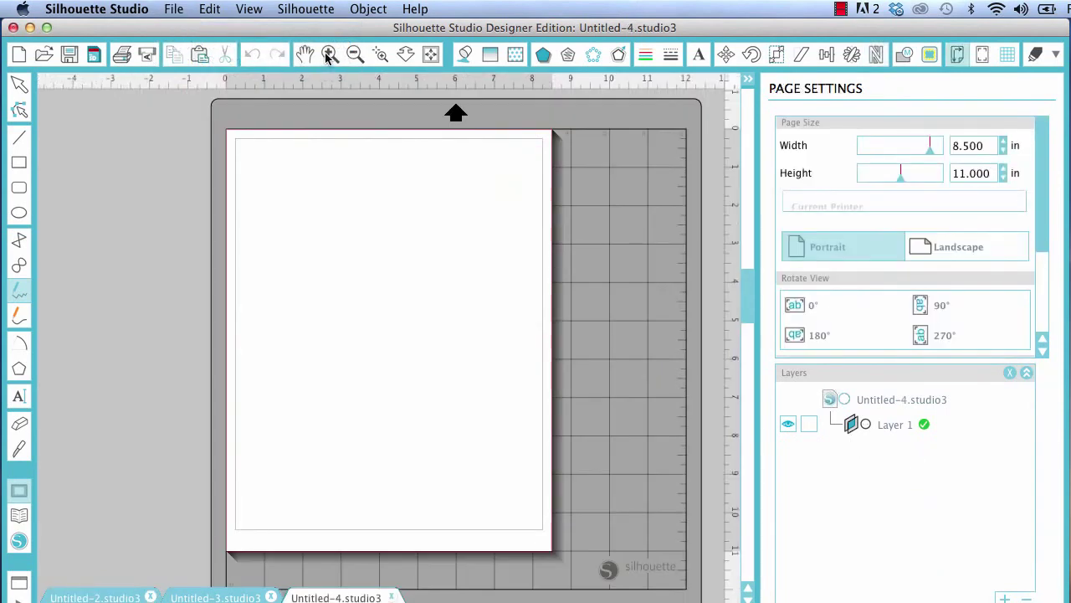
pyautogui.click(328, 54)
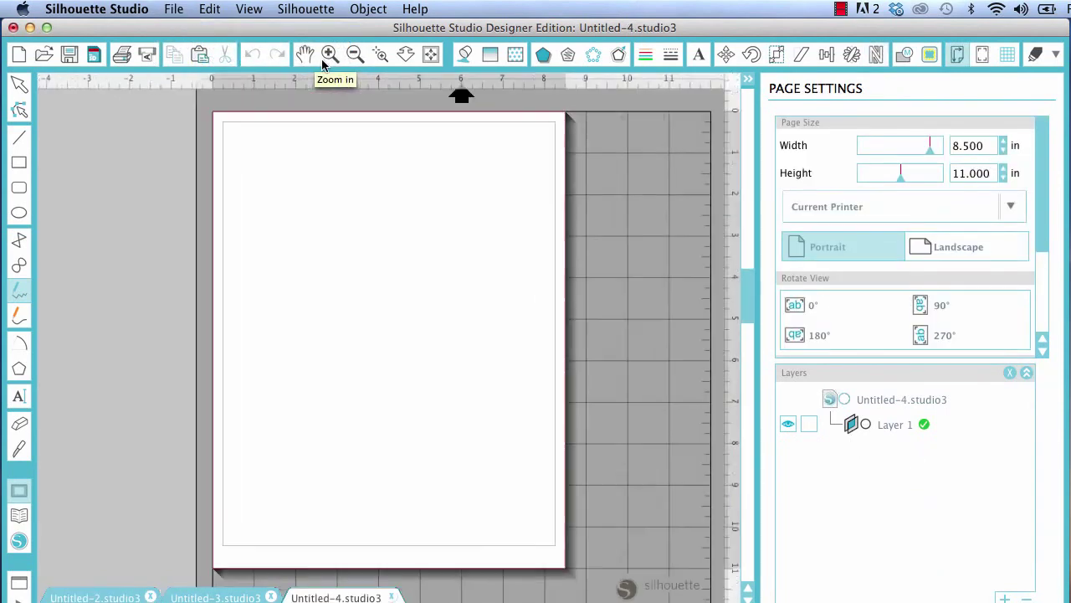
pyautogui.click(326, 55)
# Step: Draw a rough freehand line near the page top and a smooth freehand spiral at upper right
pyautogui.moveTo(255, 144)
pyautogui.mouseDown()
pyautogui.moveTo(310, 145)
pyautogui.moveTo(293, 211)
pyautogui.moveTo(270, 228)
pyautogui.moveTo(310, 238)
pyautogui.moveTo(358, 164)
pyautogui.moveTo(434, 163)
pyautogui.mouseUp()
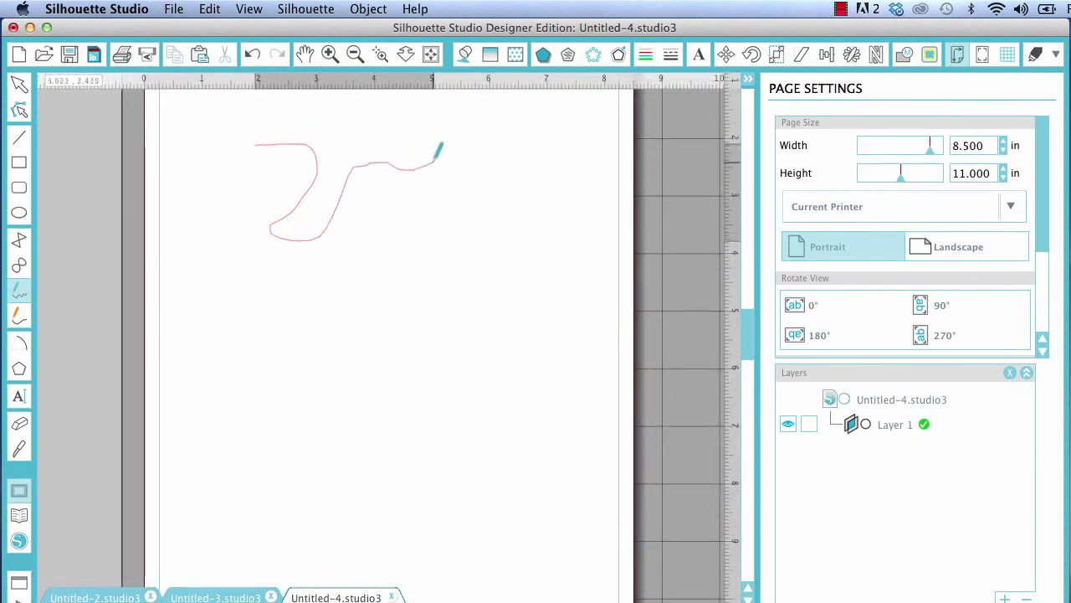
pyautogui.click(20, 319)
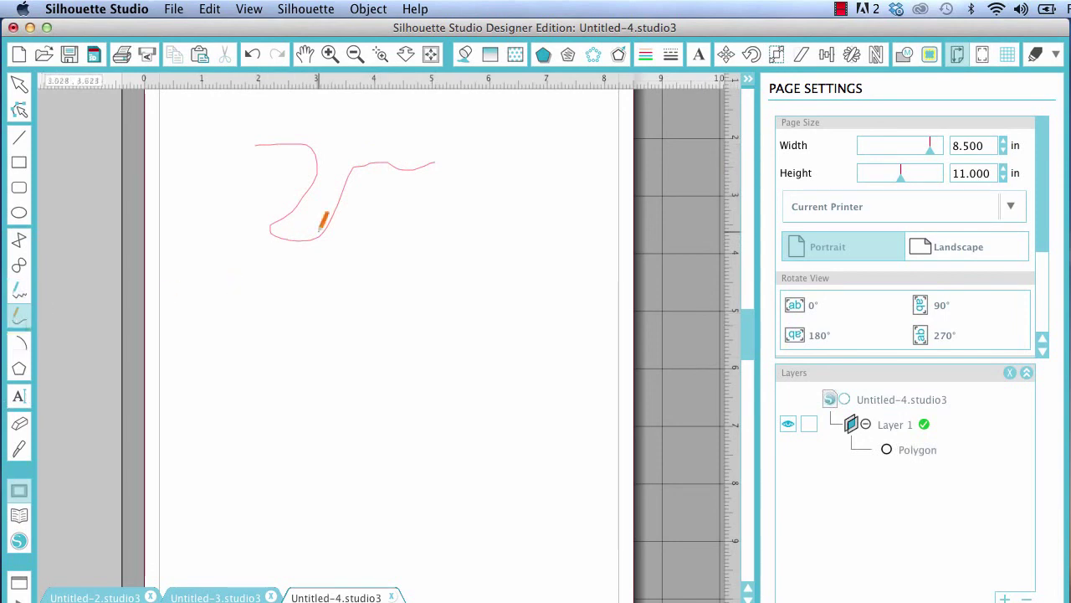
pyautogui.moveTo(465, 213)
pyautogui.mouseDown()
pyautogui.moveTo(493, 220)
pyautogui.moveTo(465, 266)
pyautogui.moveTo(413, 225)
pyautogui.moveTo(496, 164)
pyautogui.moveTo(559, 208)
pyautogui.moveTo(521, 295)
pyautogui.moveTo(463, 348)
pyautogui.moveTo(381, 371)
pyautogui.moveTo(335, 326)
pyautogui.moveTo(344, 297)
pyautogui.mouseUp()
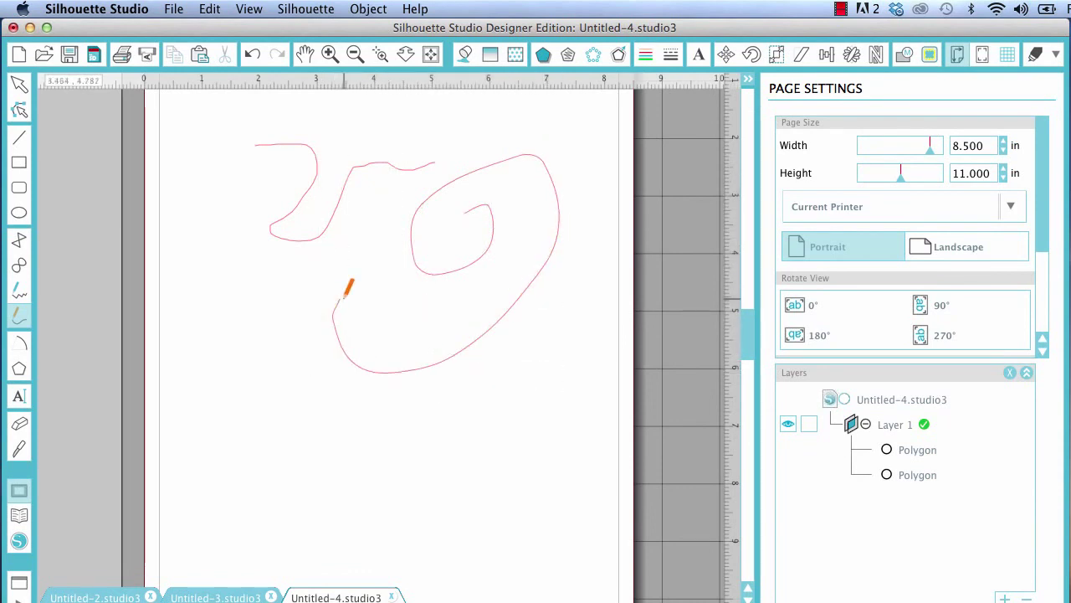
pyautogui.click(20, 86)
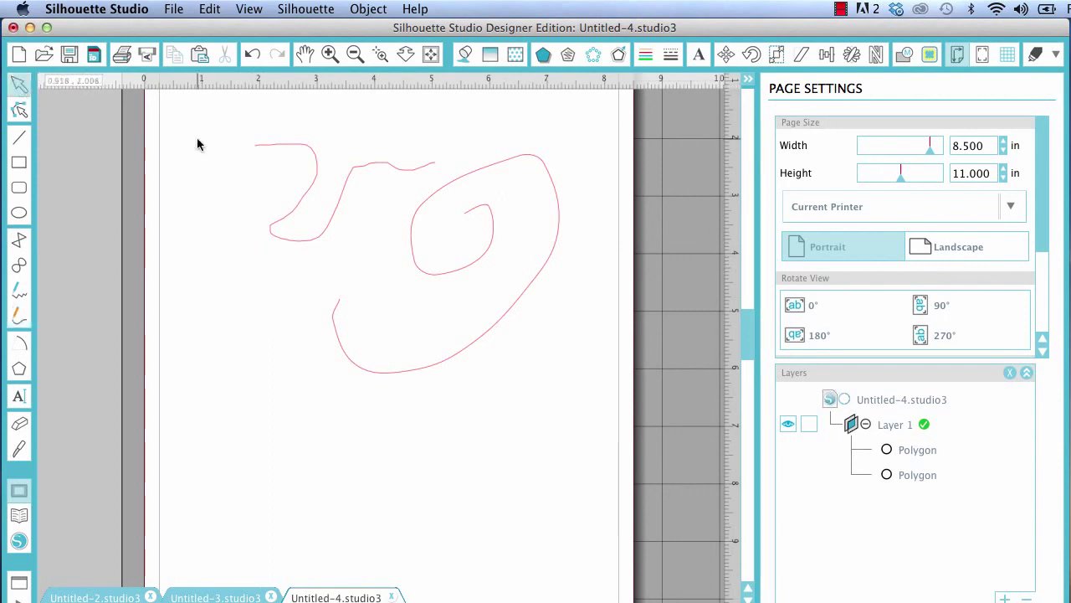
# Step: Give the spiral a sketch edge, trying Continuous, Scribble, Pencil and Pen before settling on Charcoal
pyautogui.click(425, 203)
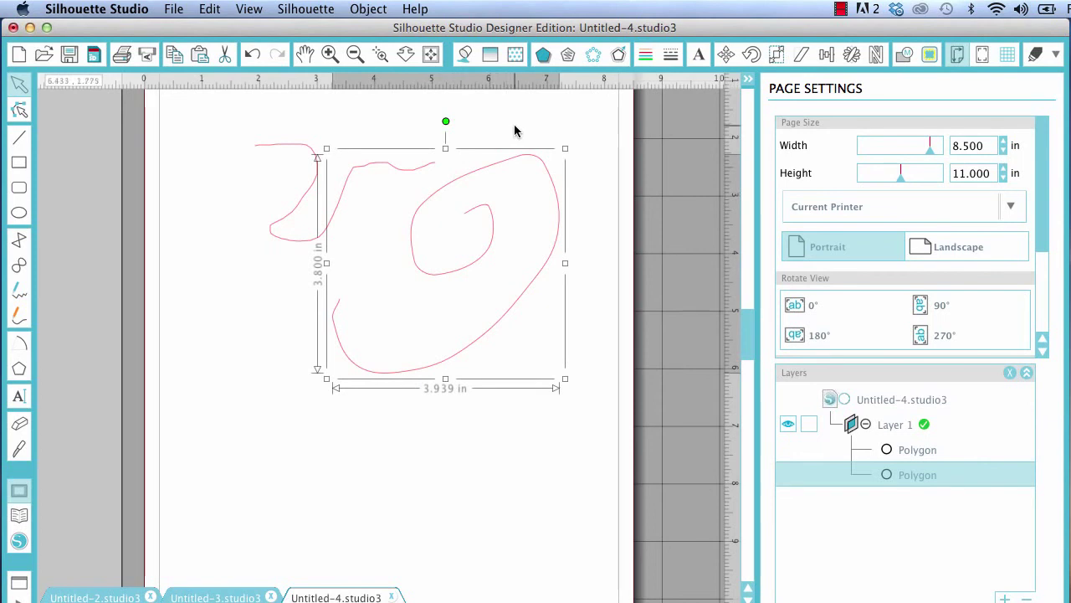
pyautogui.click(568, 56)
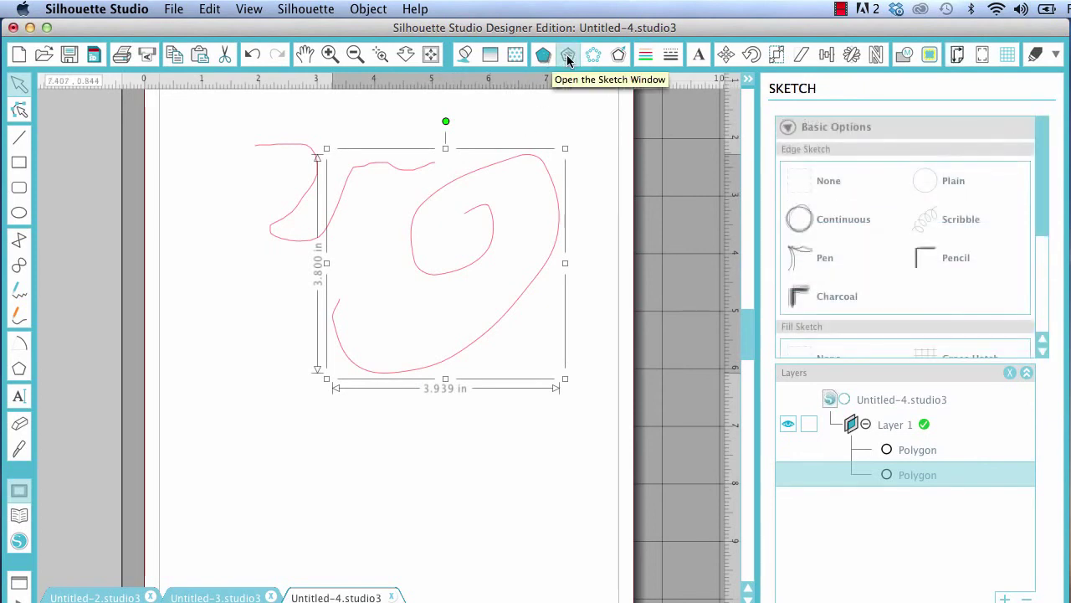
pyautogui.click(852, 219)
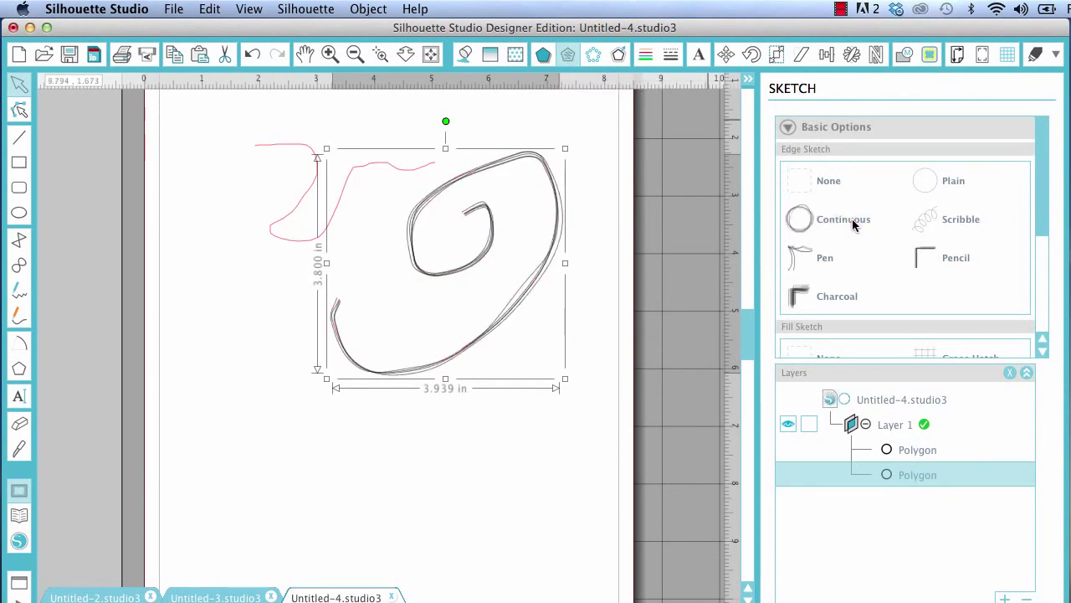
pyautogui.click(968, 221)
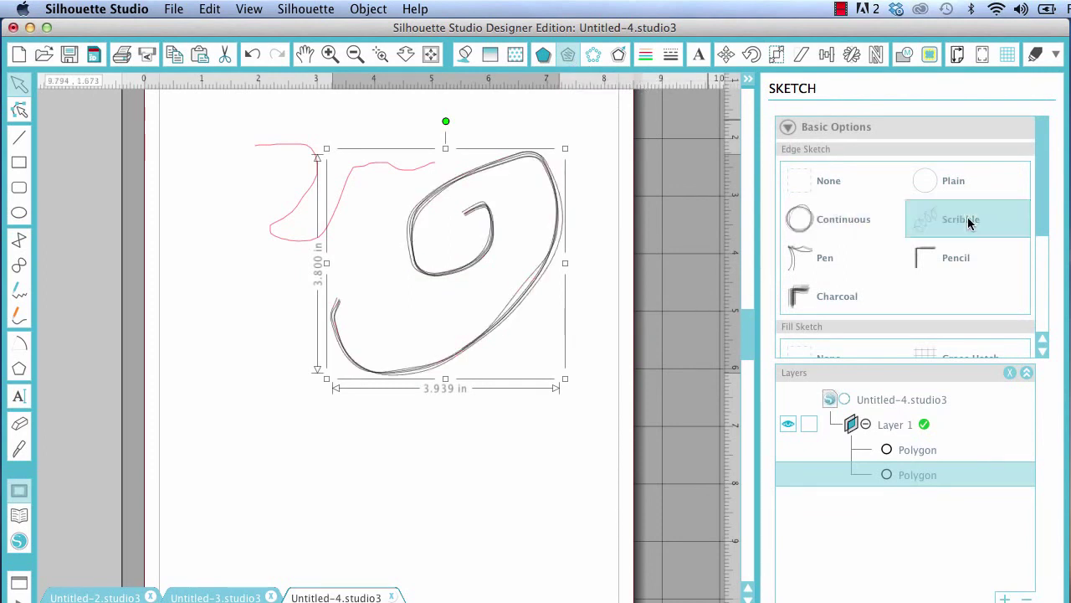
pyautogui.click(921, 248)
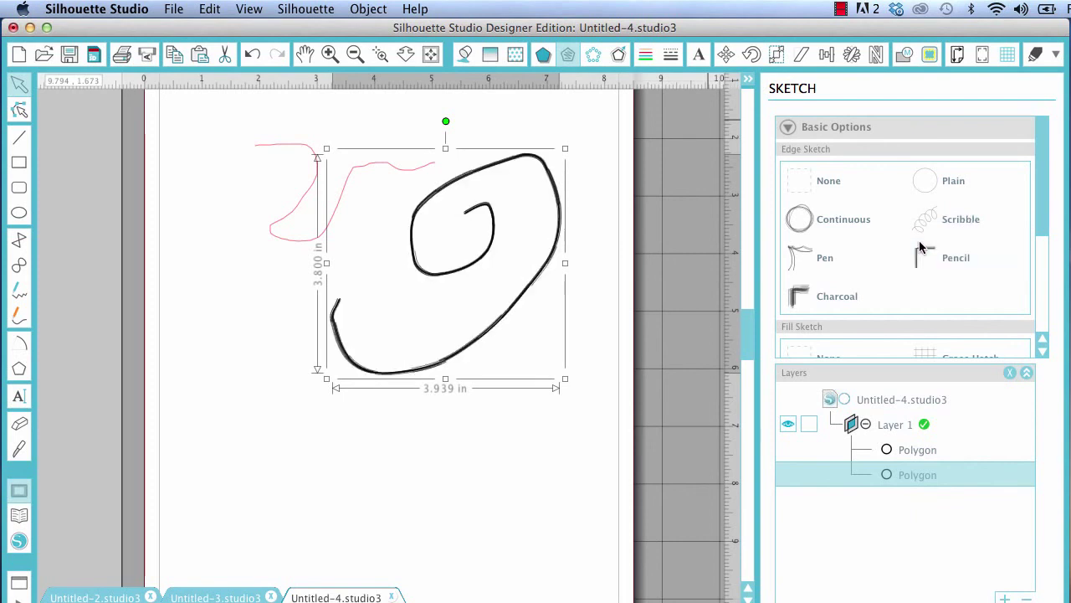
pyautogui.click(825, 262)
pyautogui.click(830, 297)
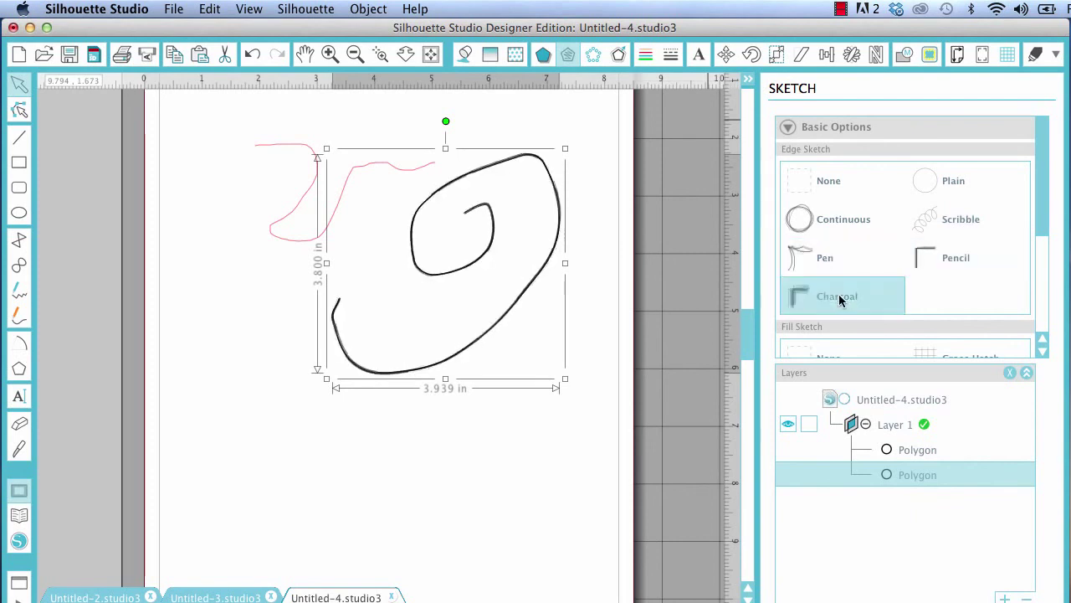
pyautogui.click(21, 166)
# Step: Draw a rectangle in the lower left of the page, below the spiral, and select it
pyautogui.moveTo(216, 401); pyautogui.dragTo(333, 483)
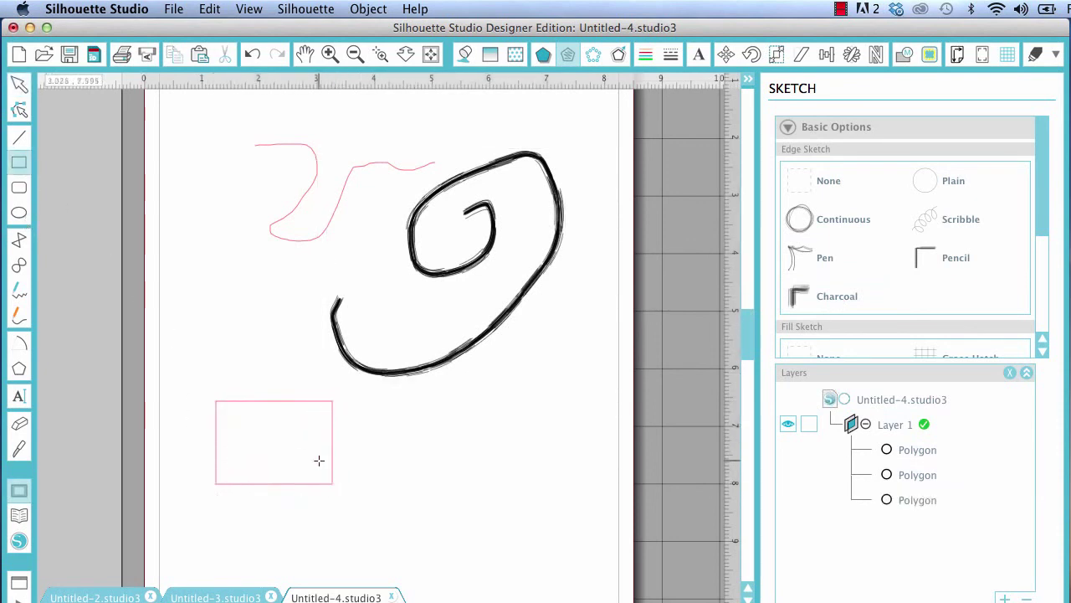
pyautogui.click(20, 85)
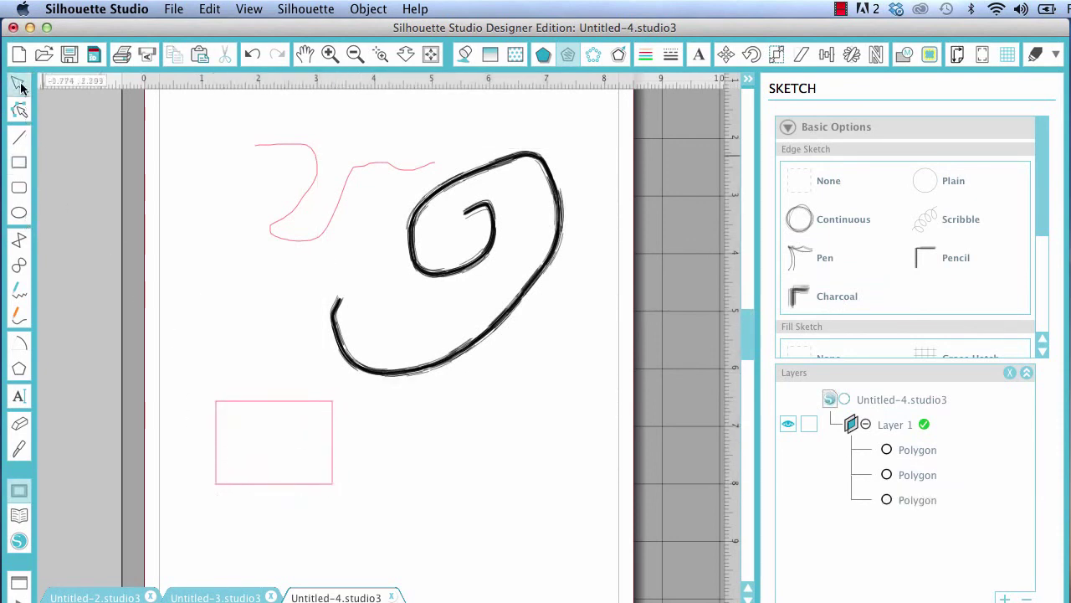
pyautogui.click(282, 403)
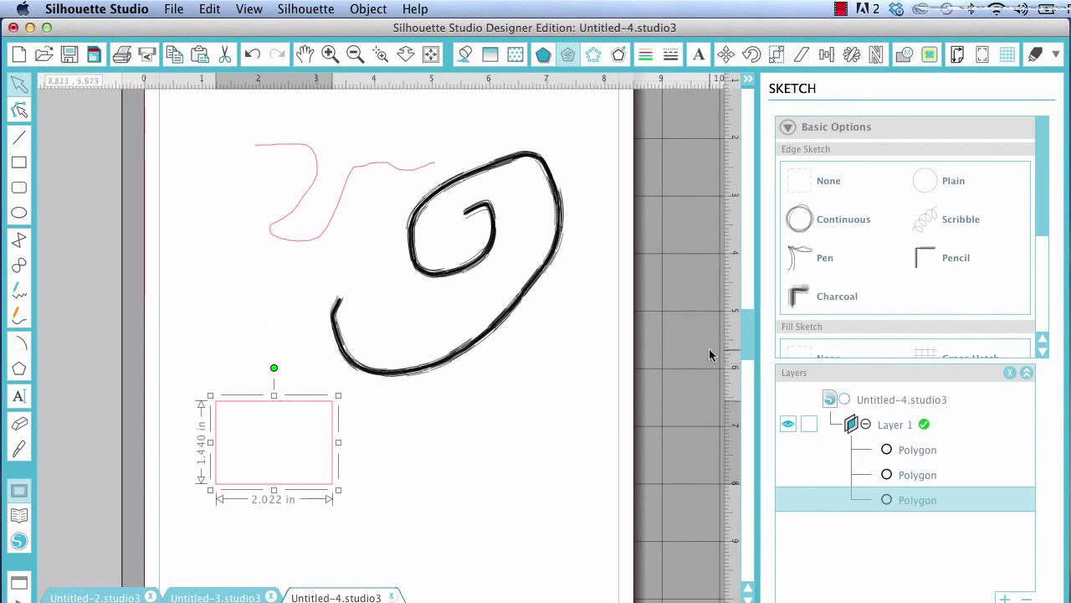
# Step: Try Continuous, Scribble, Pen, Charcoal and Pencil sketch edges on the rectangle, finishing with a wavy Pen edge
pyautogui.click(848, 221)
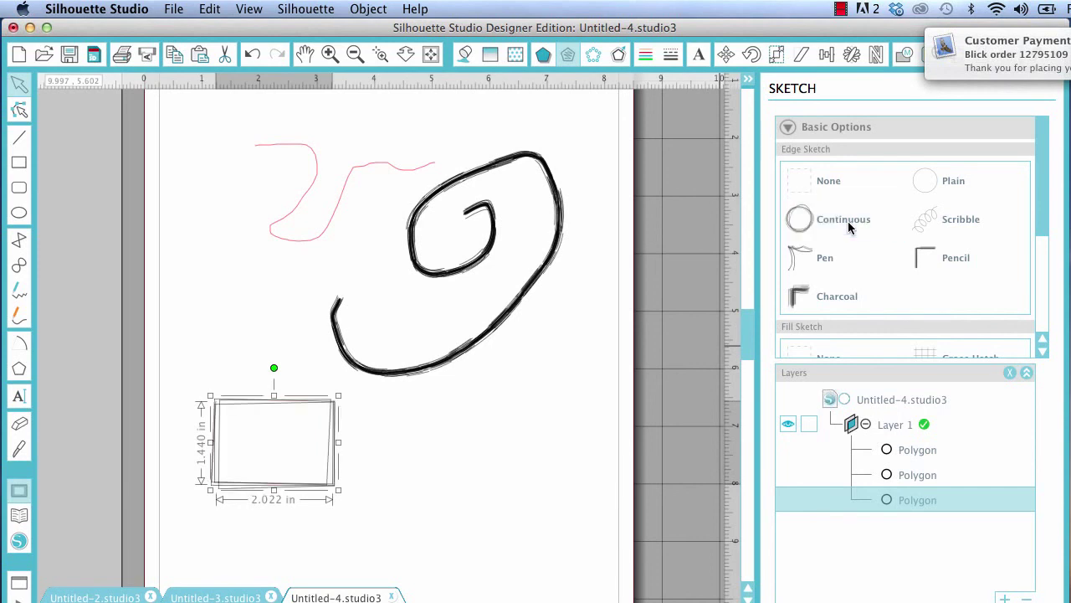
pyautogui.click(960, 231)
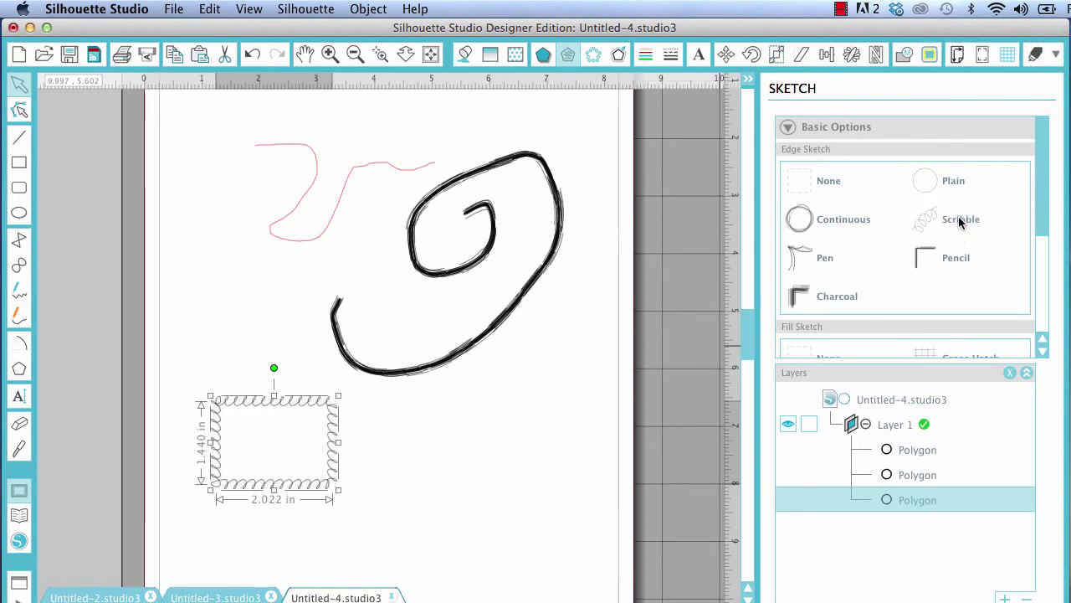
pyautogui.click(829, 263)
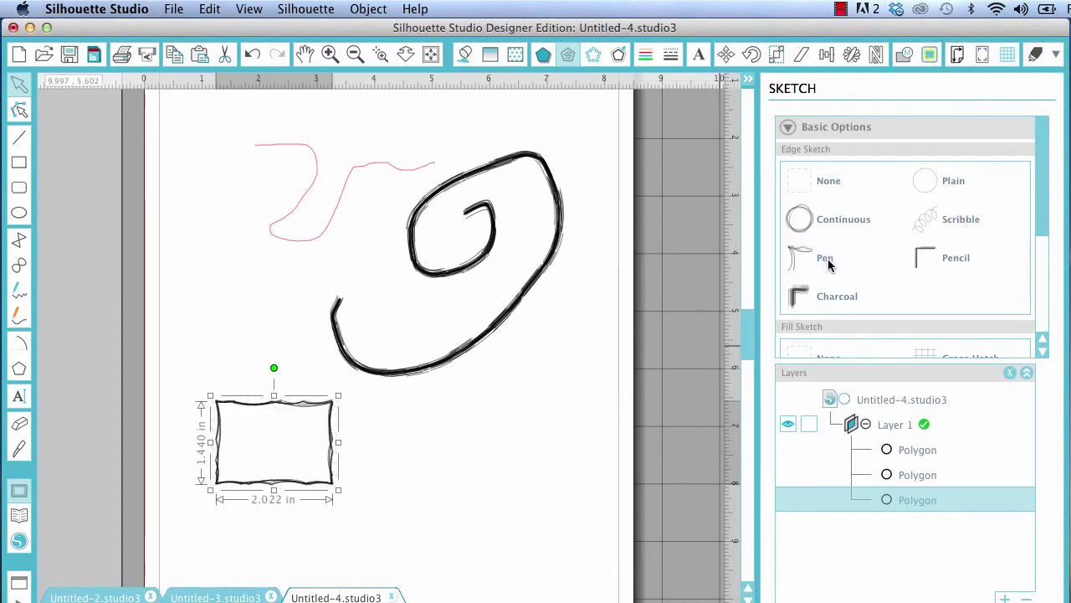
pyautogui.click(835, 300)
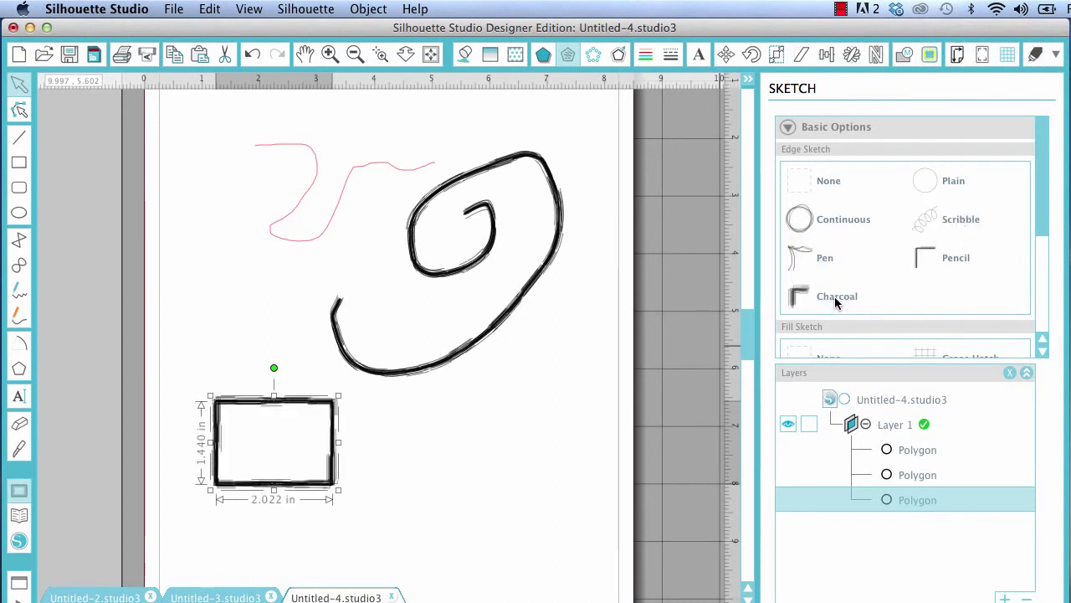
pyautogui.click(962, 260)
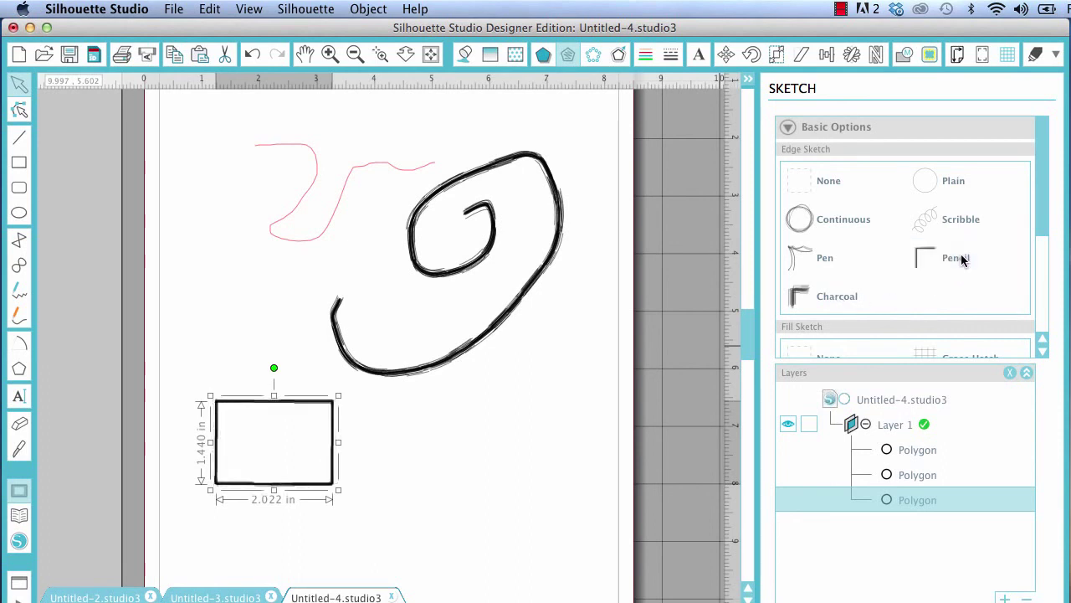
pyautogui.click(825, 262)
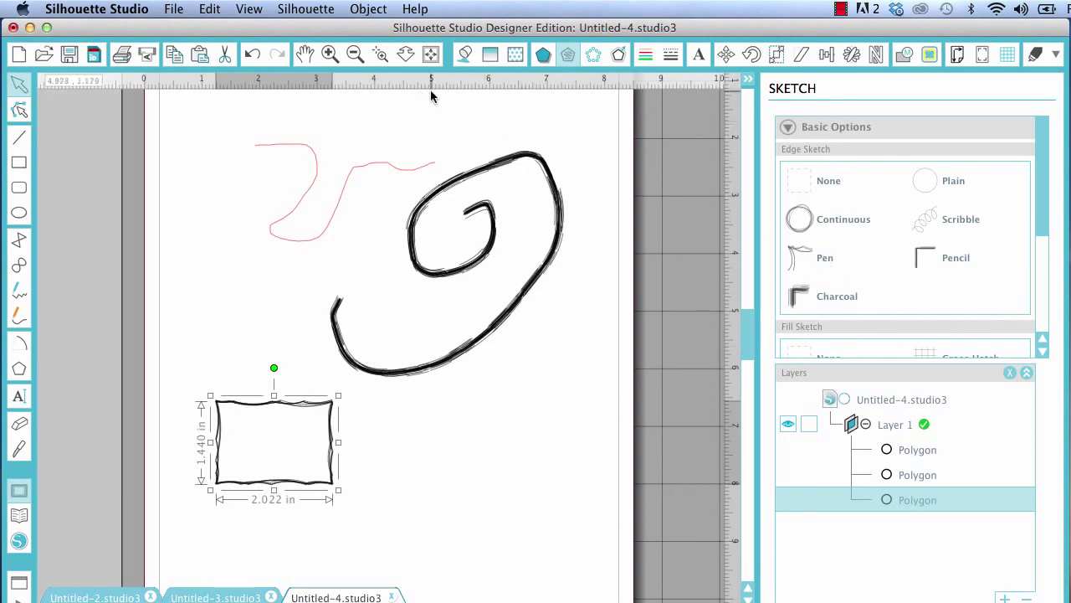
# Step: Bring up the Rhinestones and Offset panels in turn, ending on the Shadow panel
pyautogui.click(596, 56)
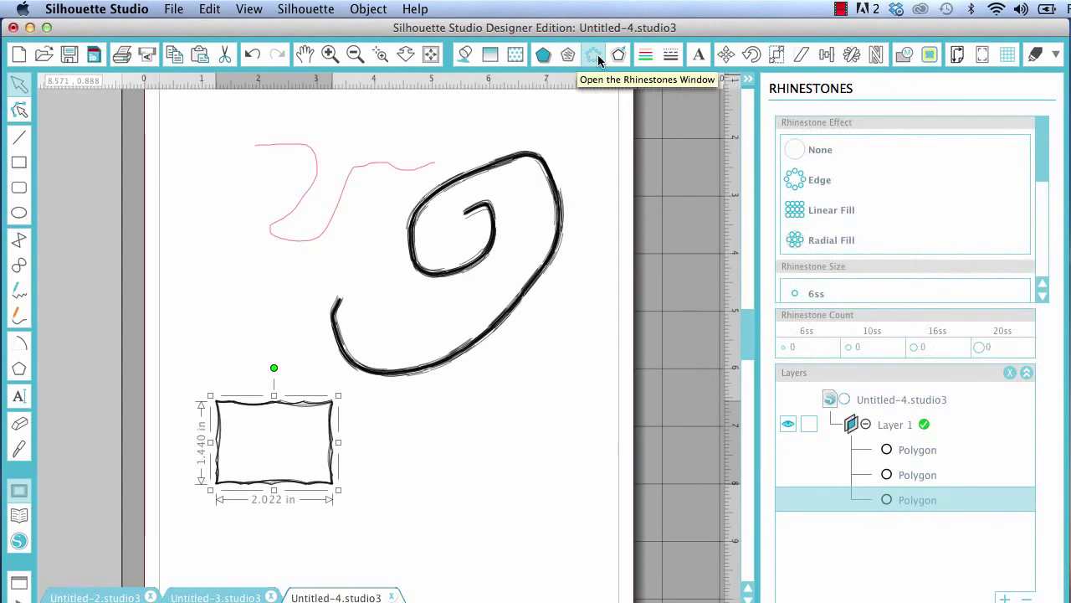
pyautogui.click(618, 56)
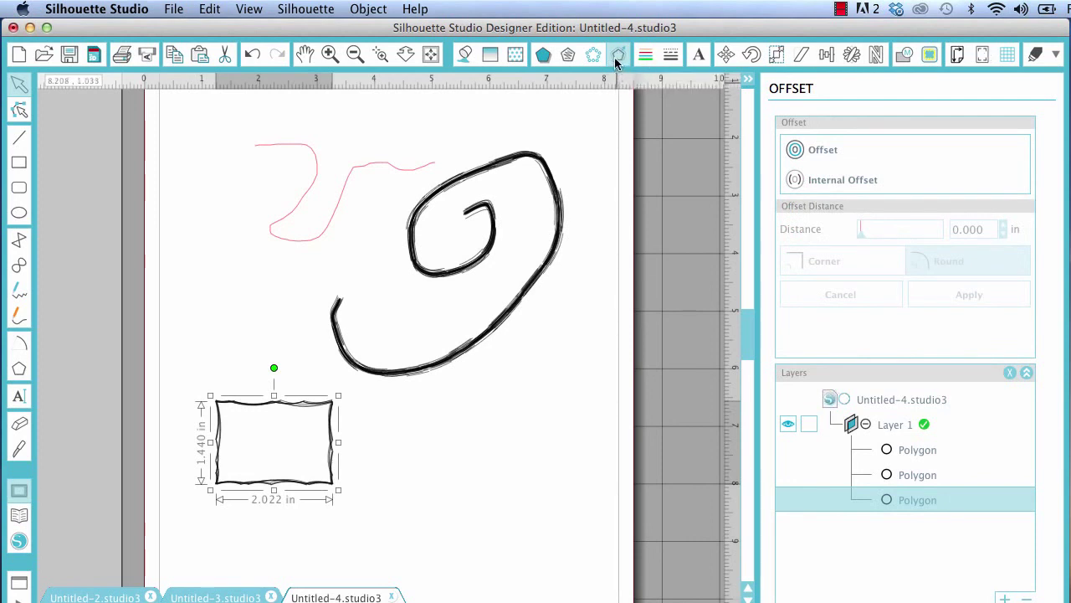
pyautogui.click(543, 55)
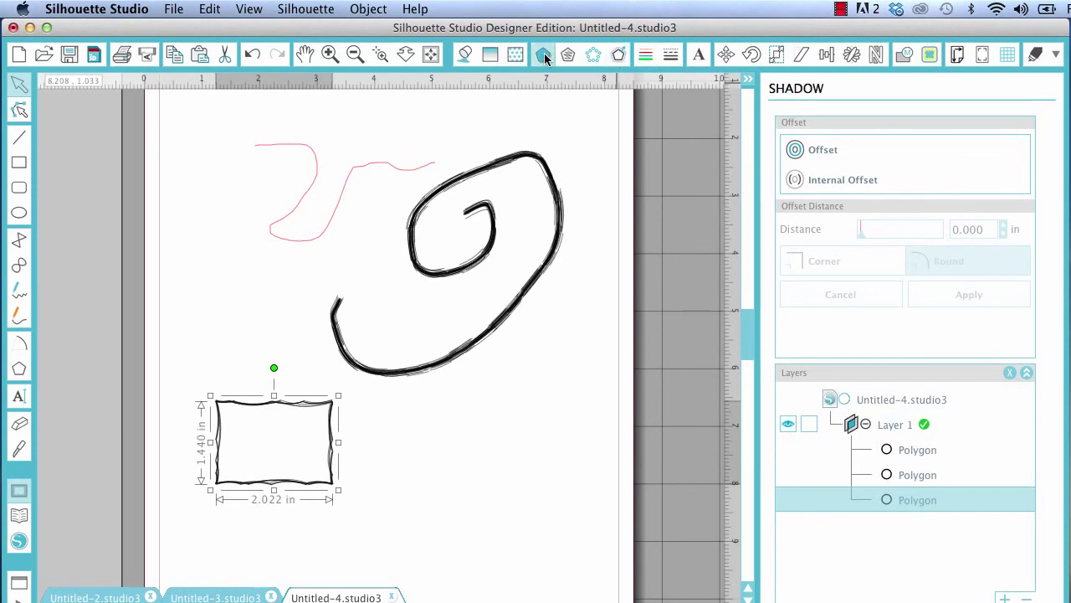